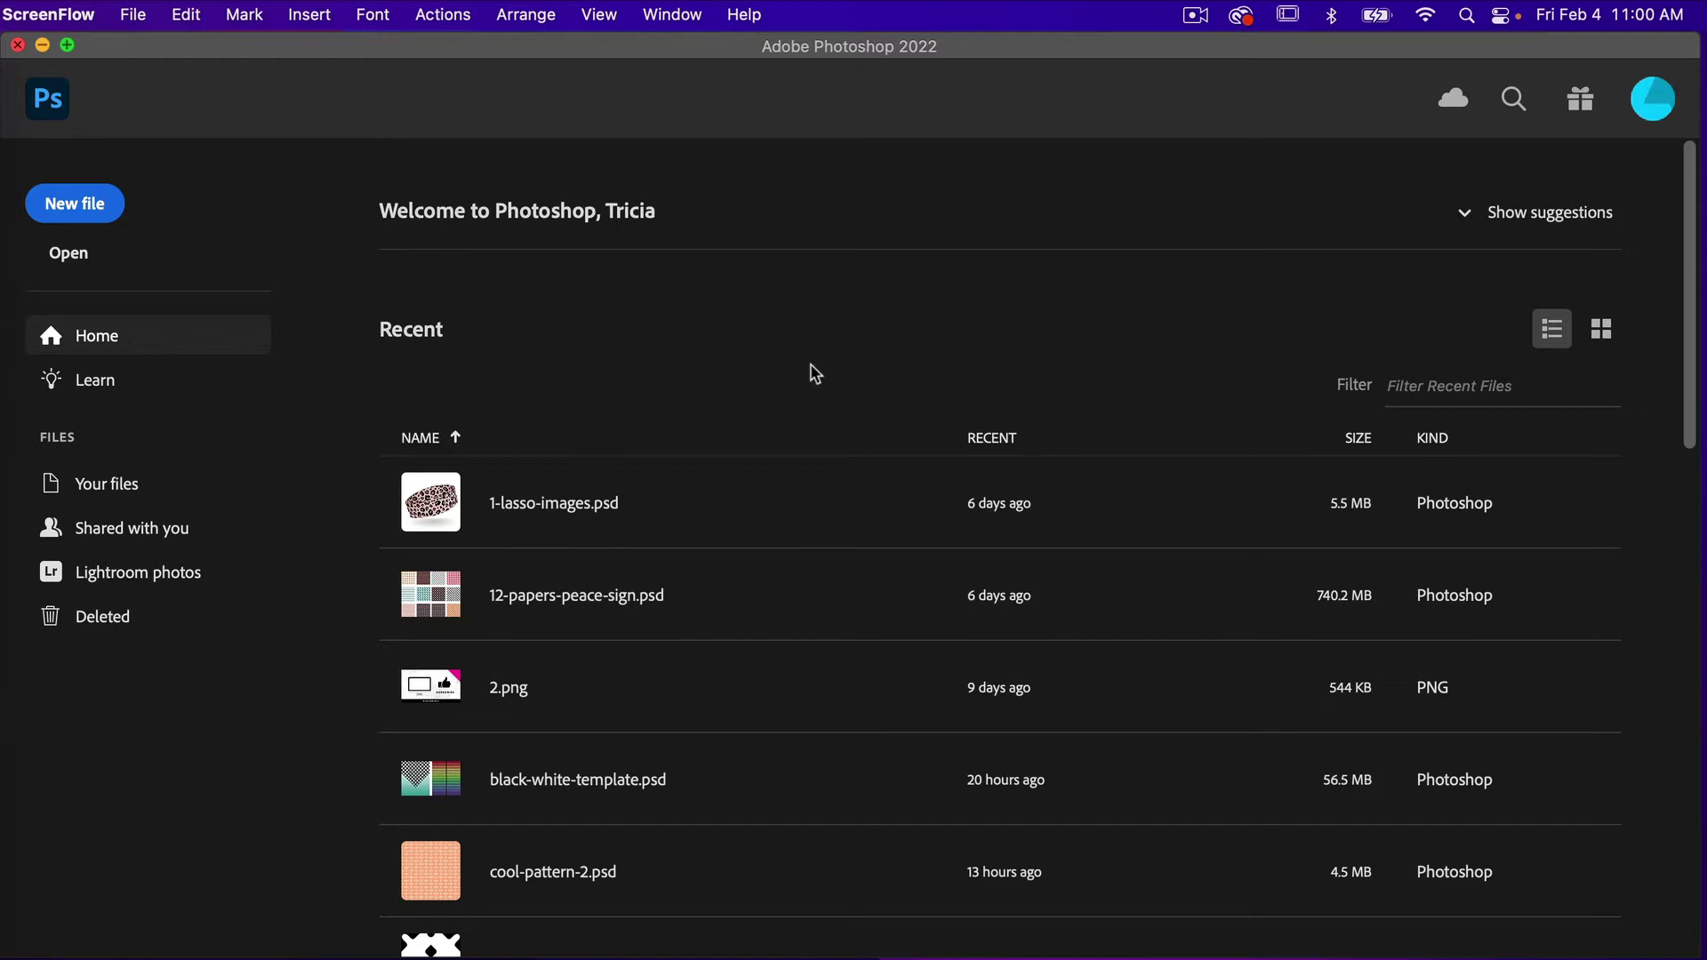
Create a new transparent 1200 × 1200 px, 300 ppi document from the Custom preset
click(78, 216)
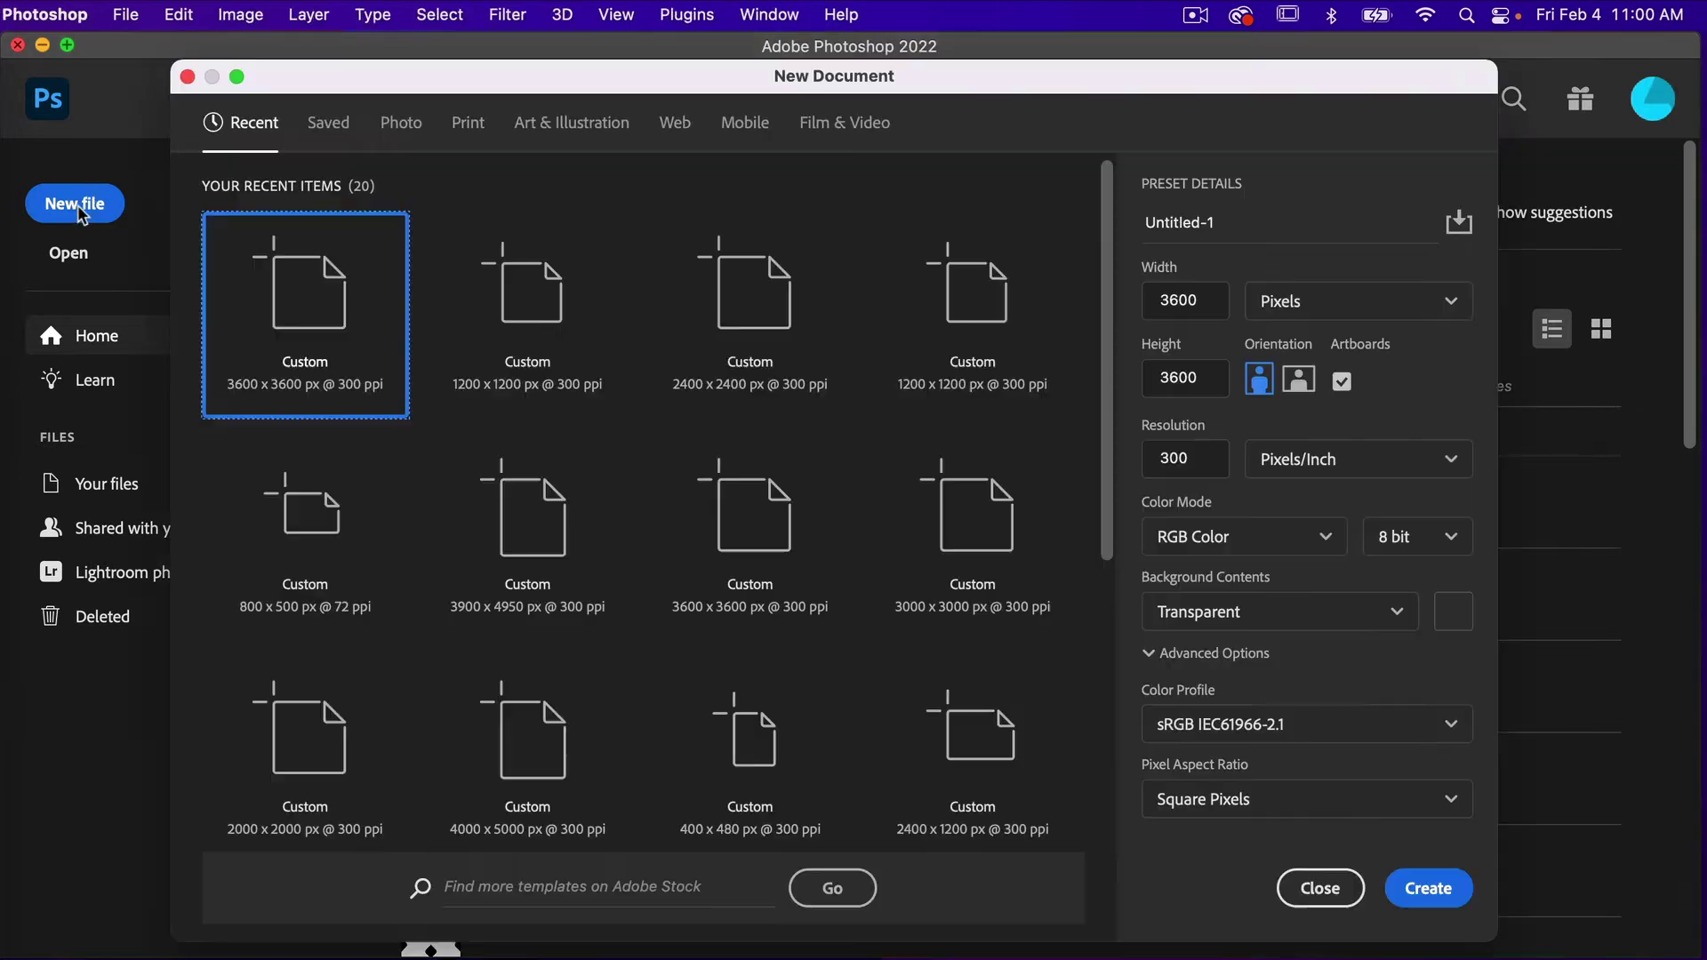
click(504, 286)
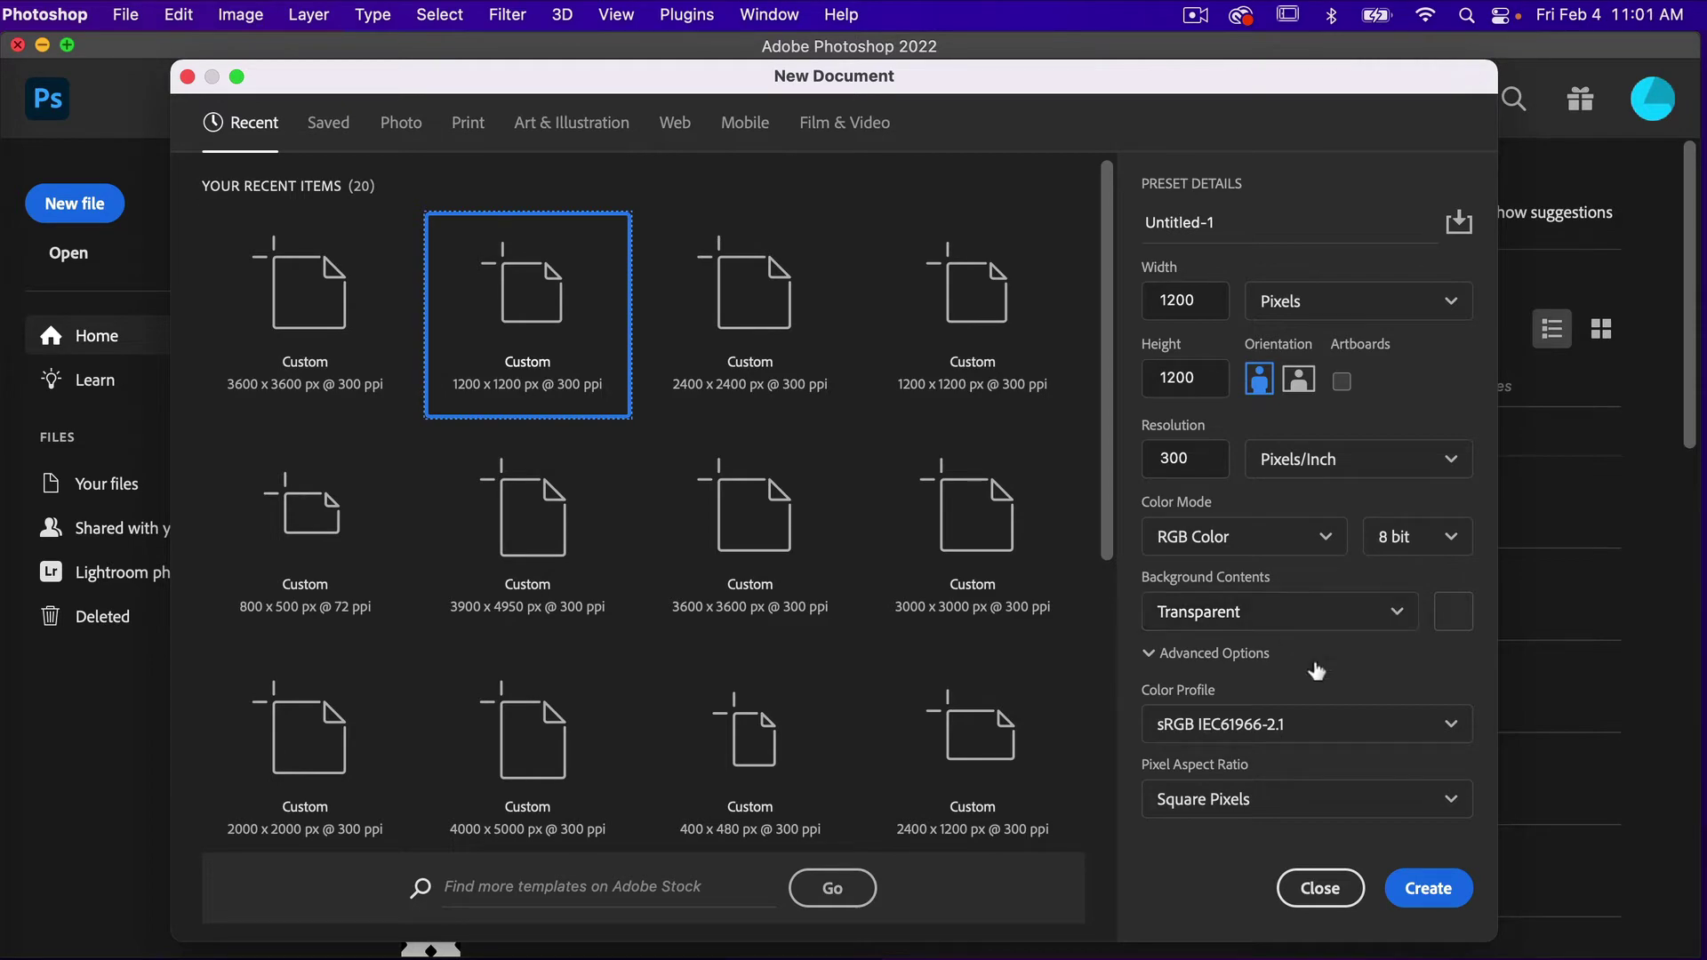
click(1428, 889)
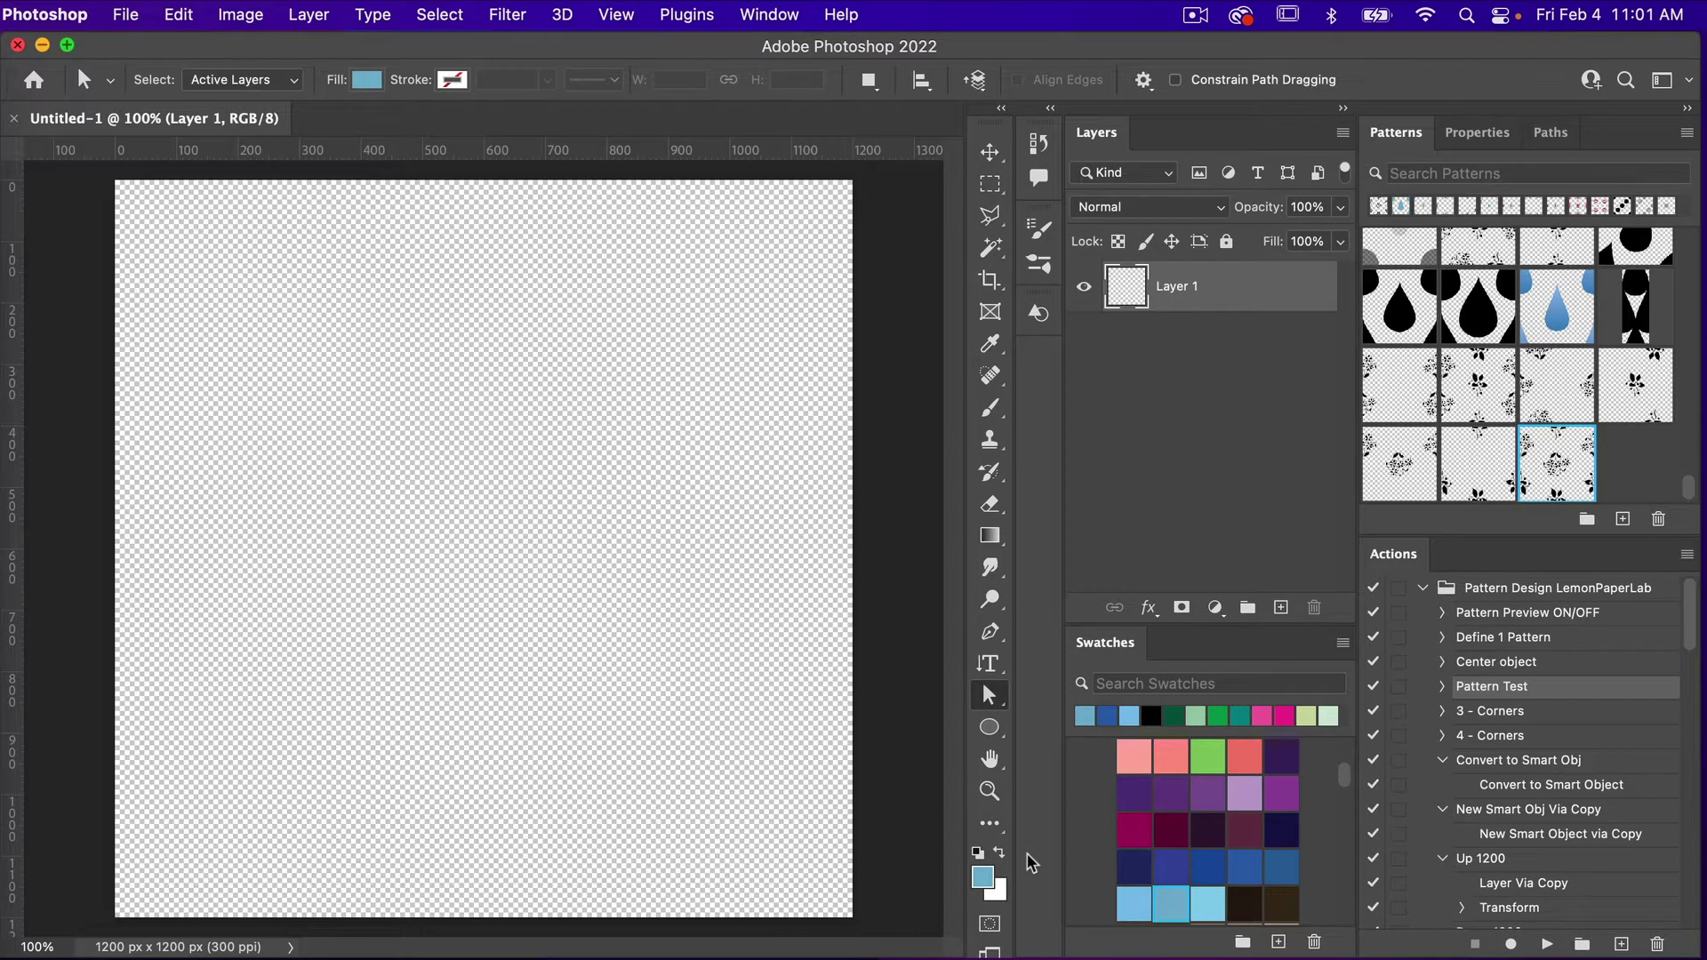
Reset to default black foreground colour and add a 6-column, 6-row guide layout
key(d)
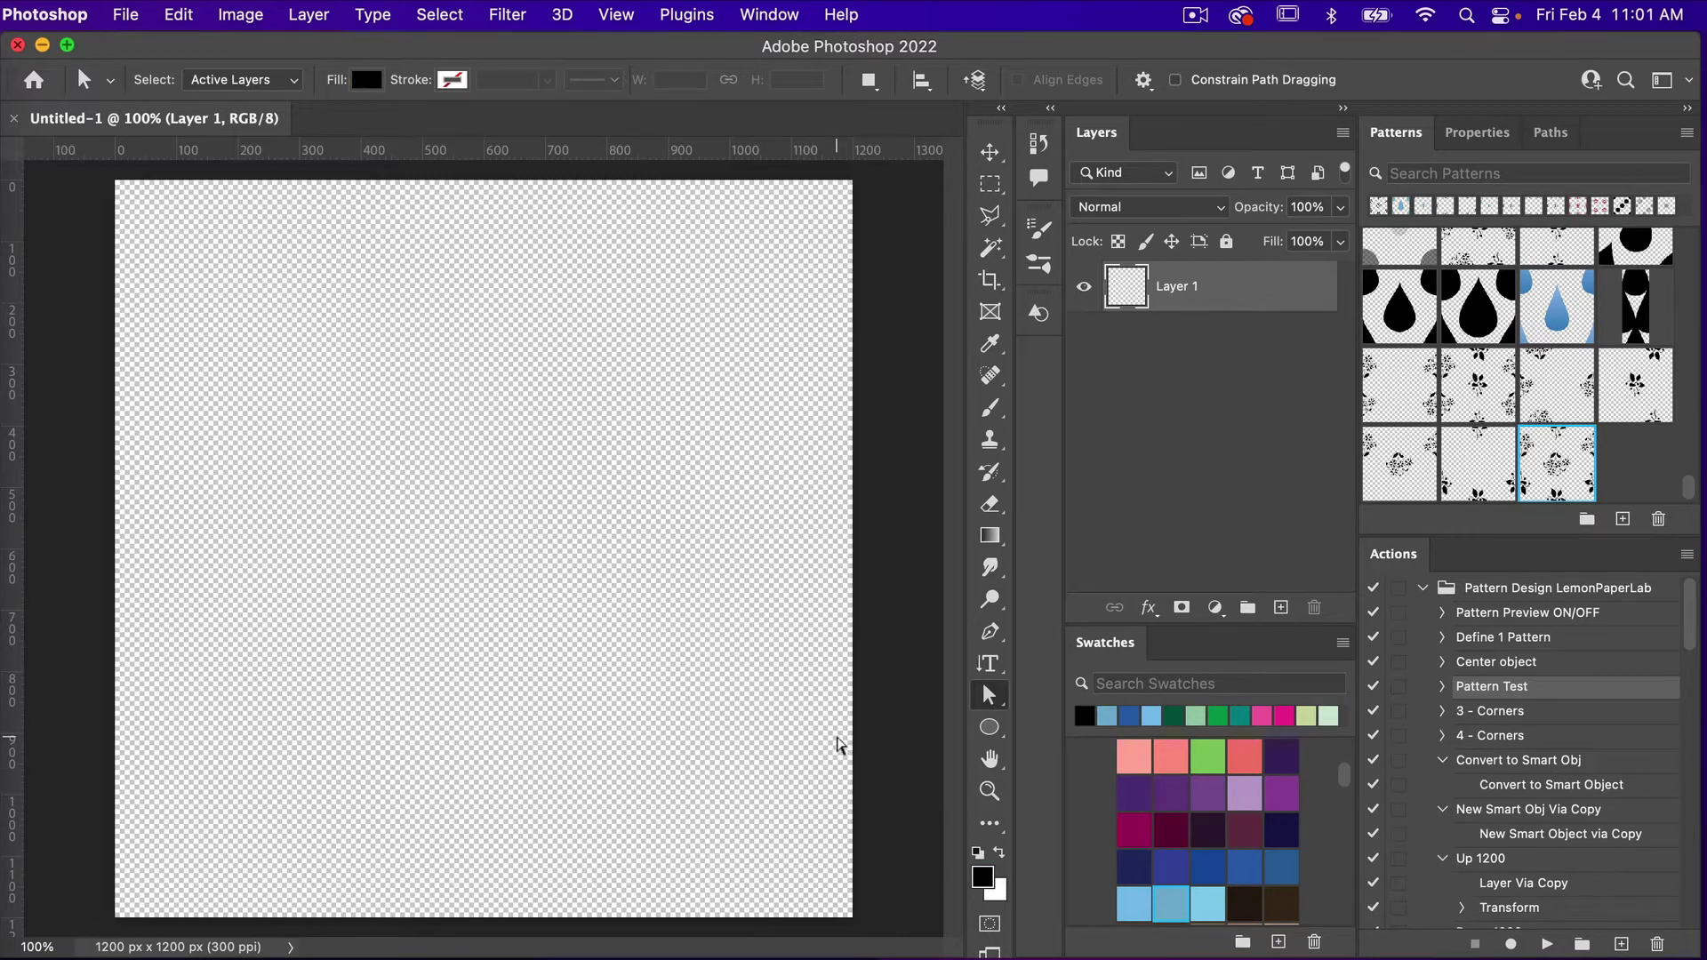
click(617, 18)
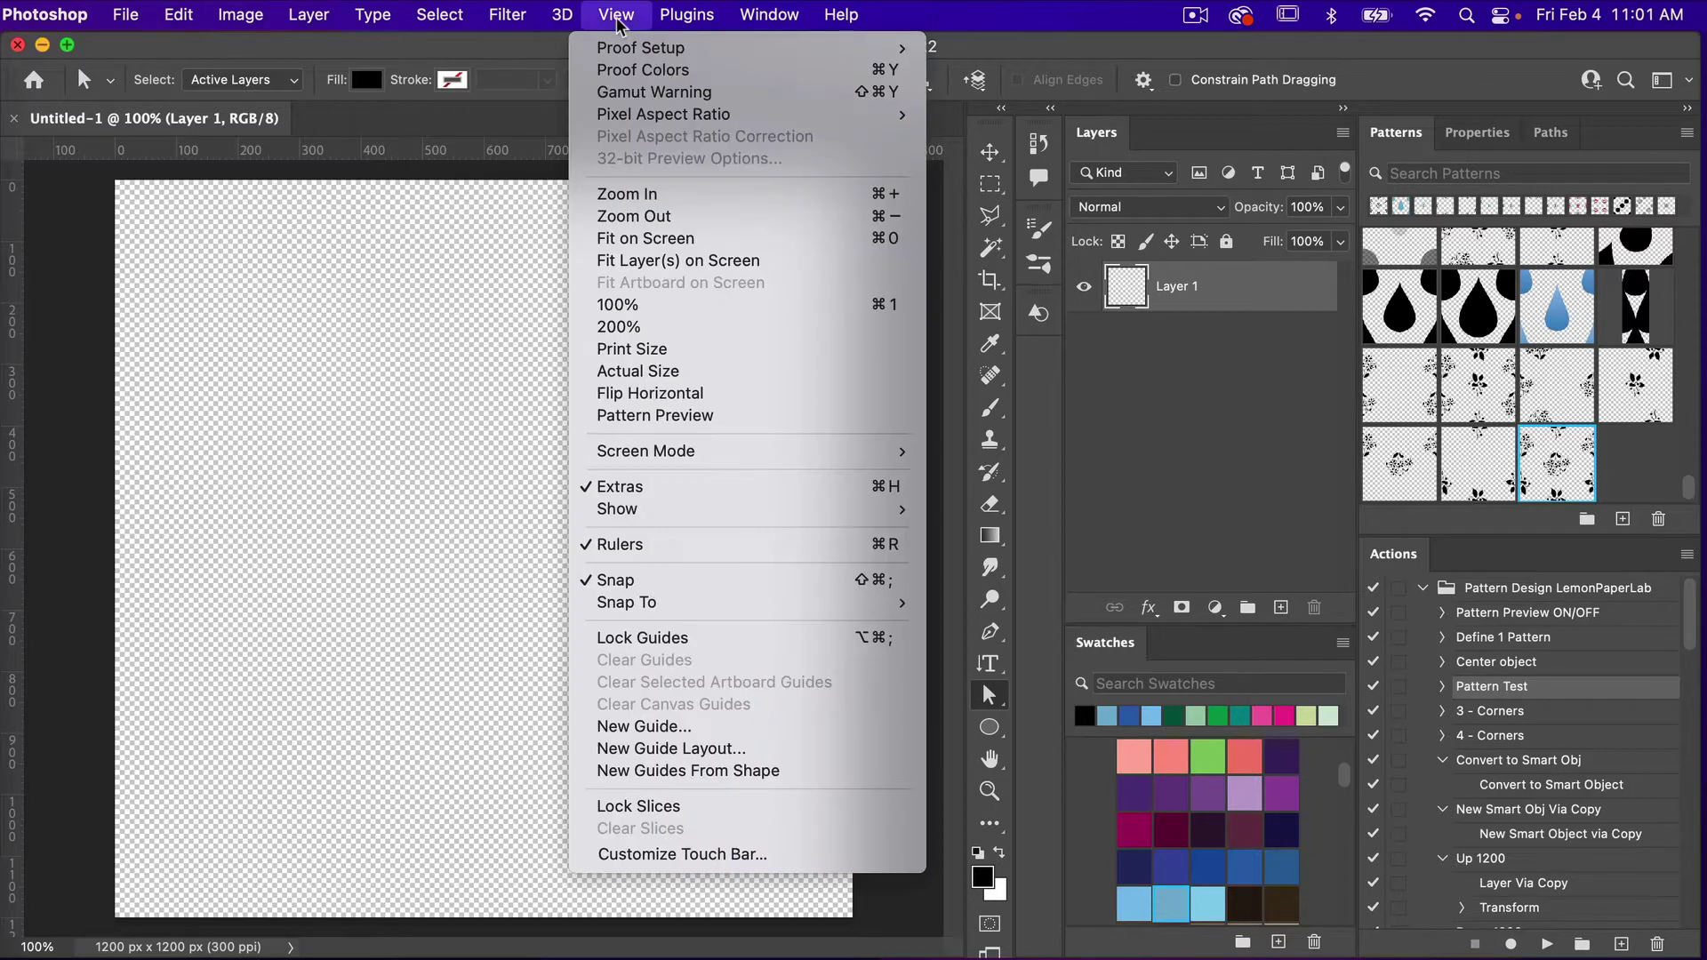
click(689, 749)
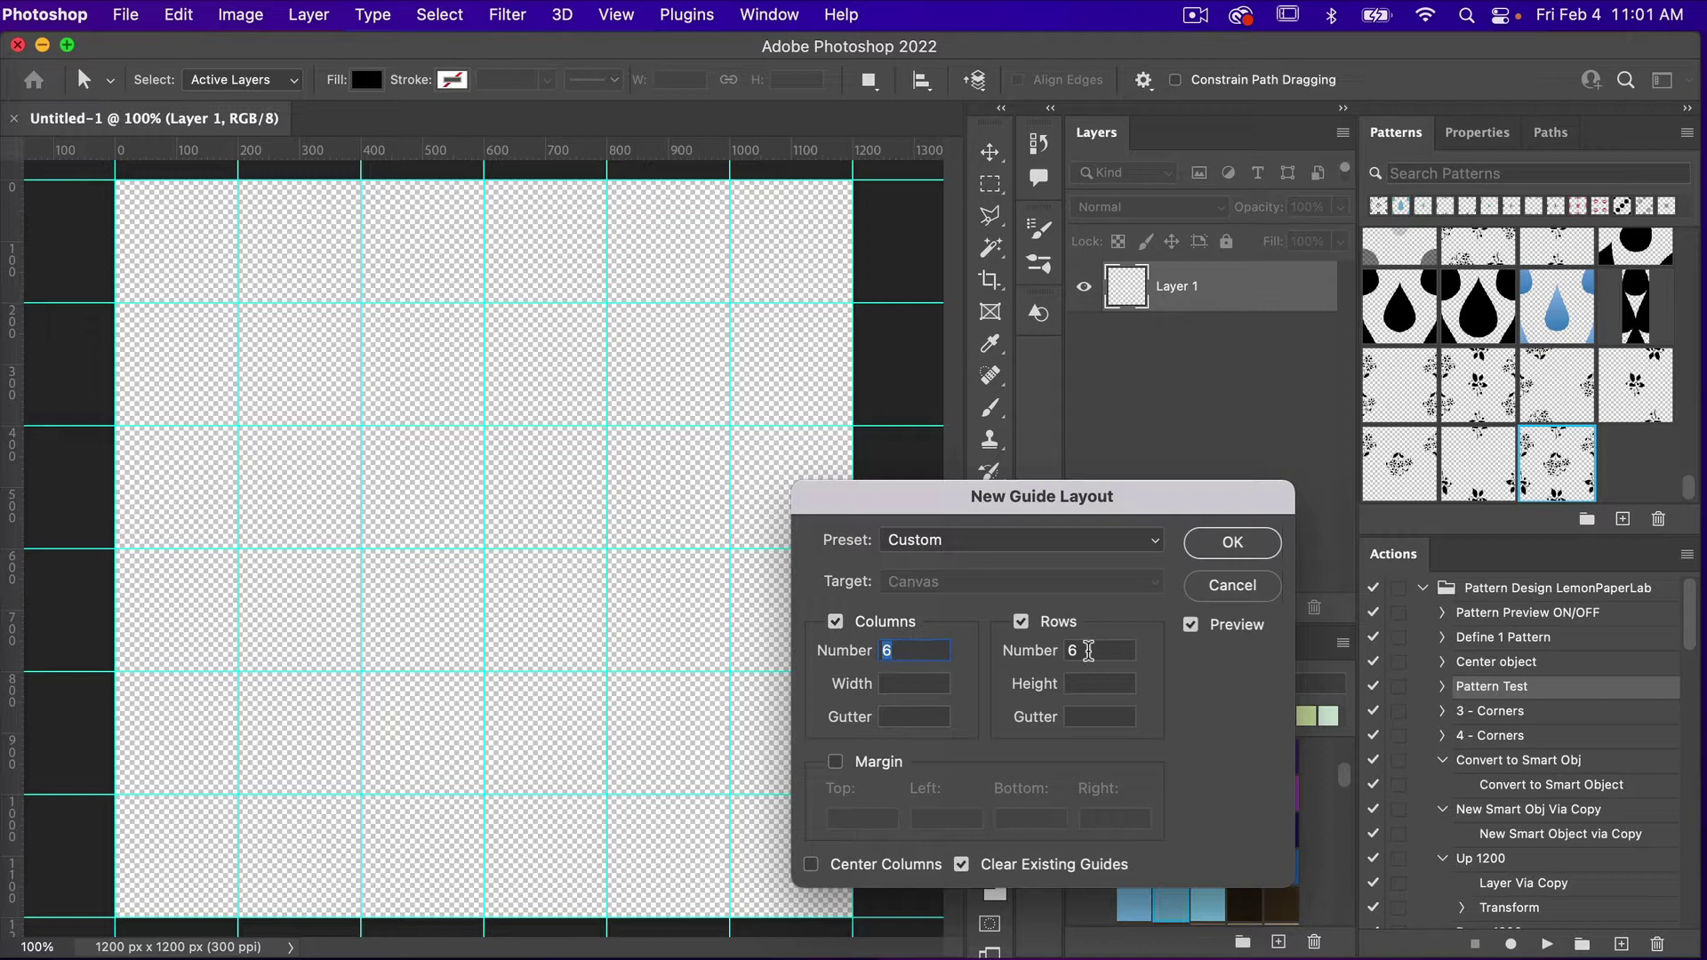
click(1232, 542)
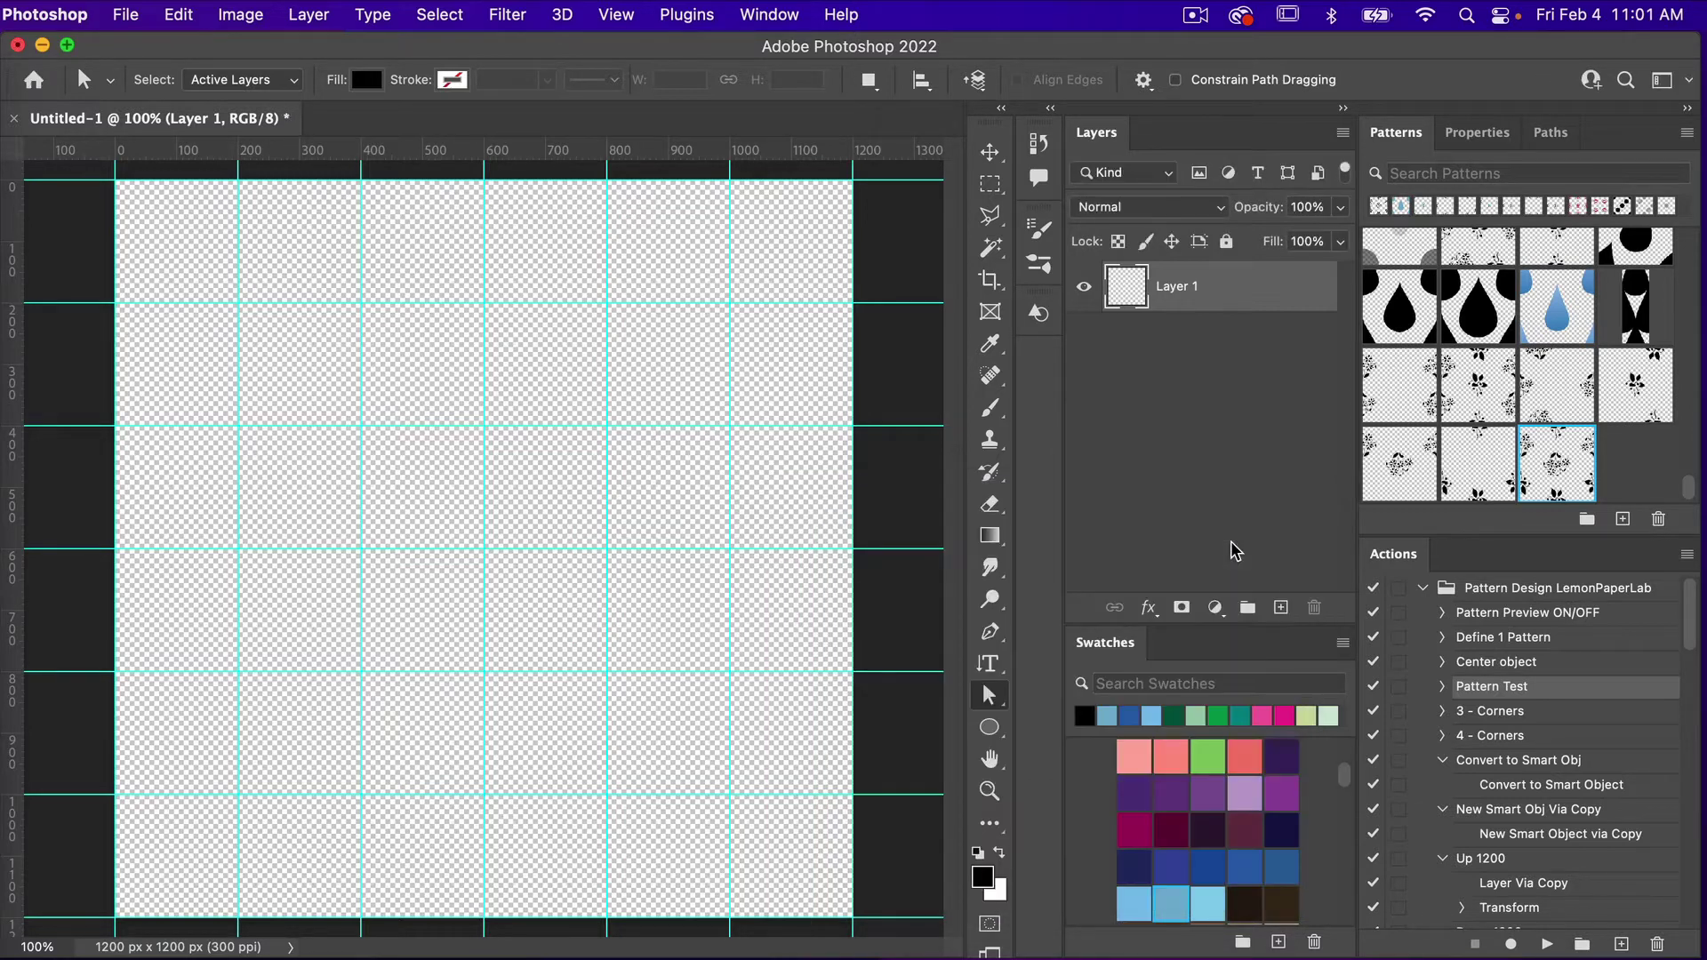
Set the Pen tool to Shape mode with a black fill
click(996, 635)
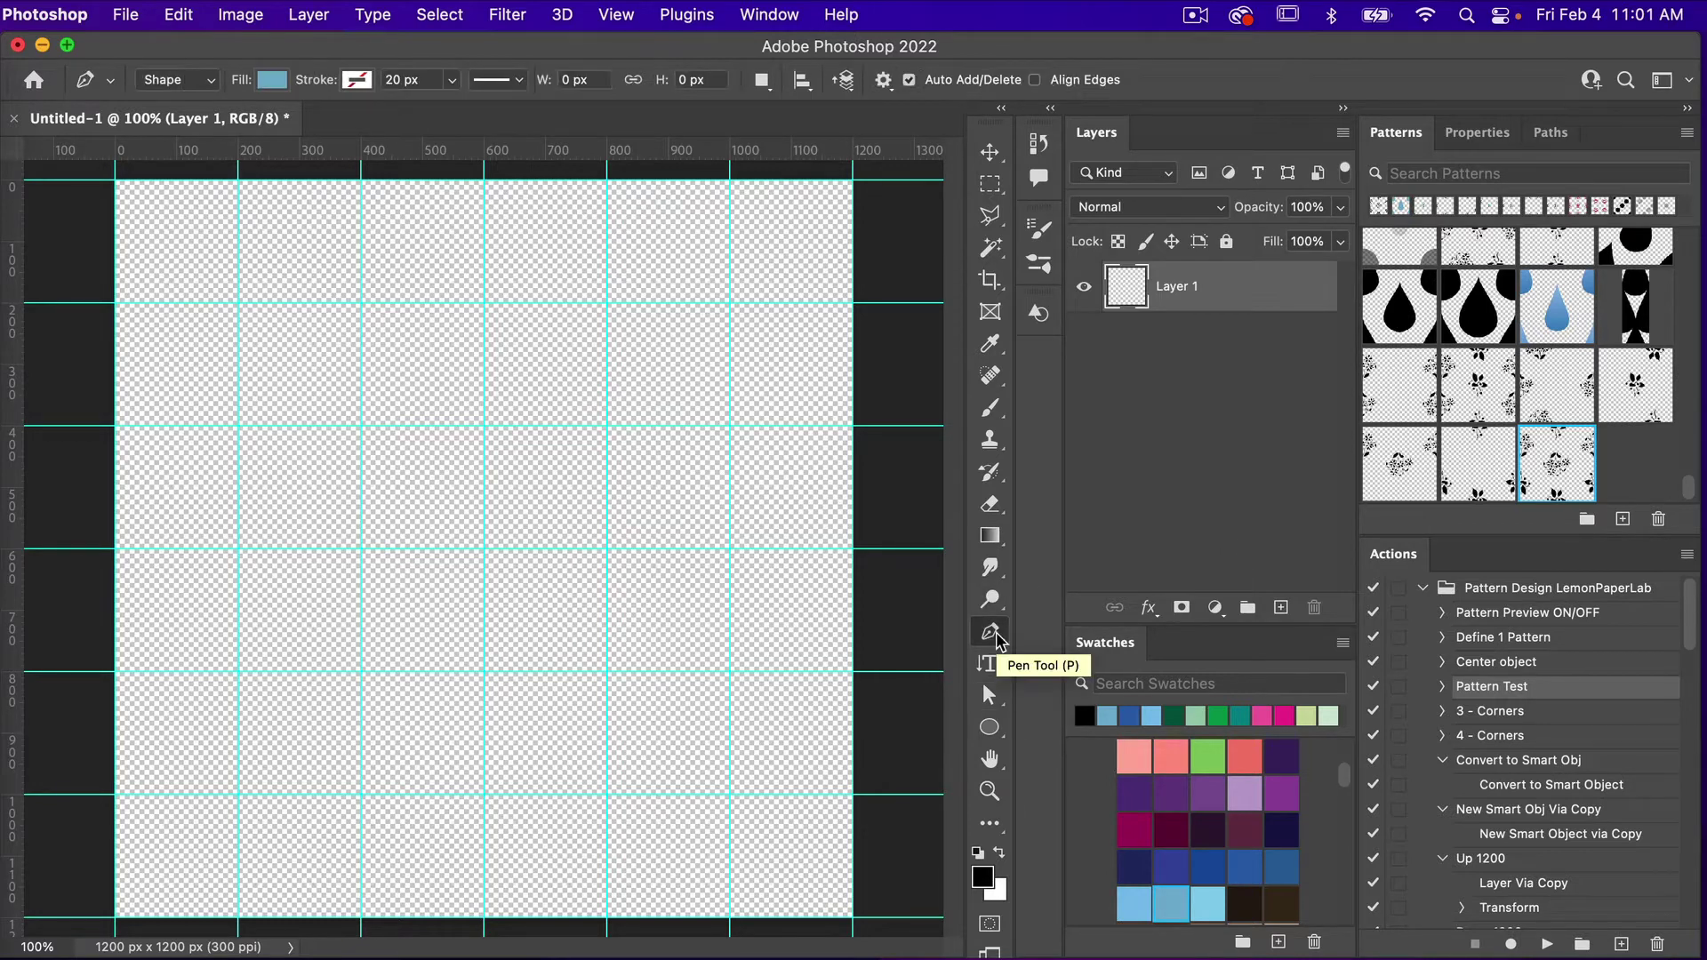
click(274, 86)
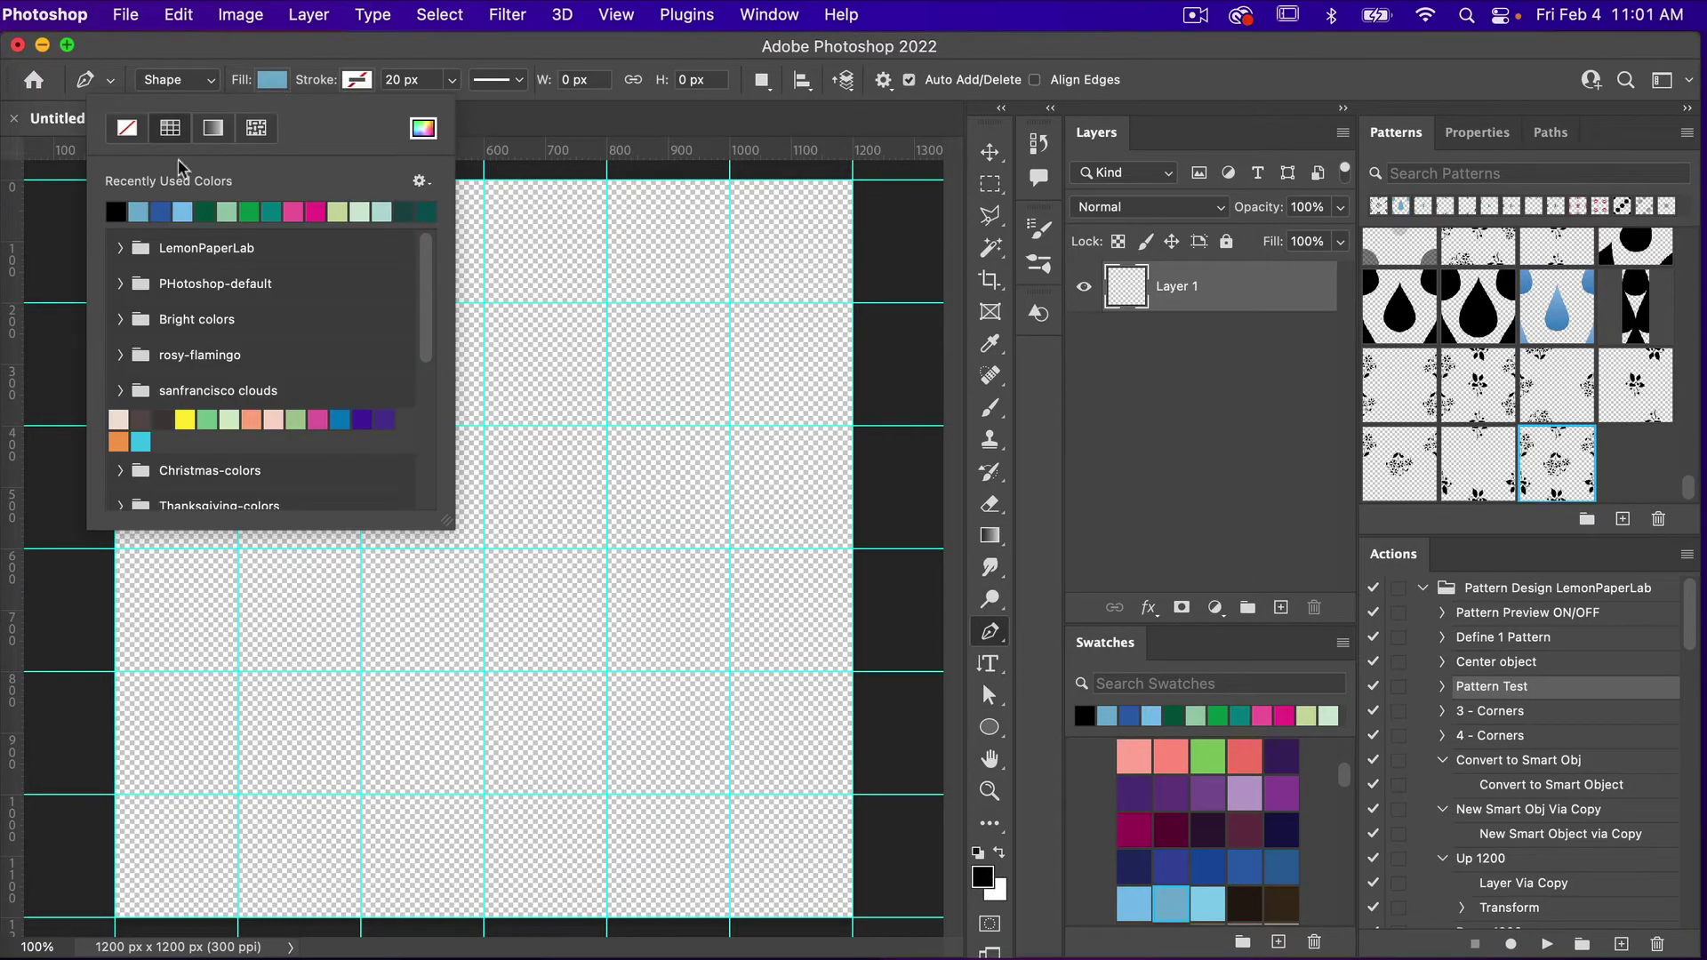
click(116, 212)
click(487, 53)
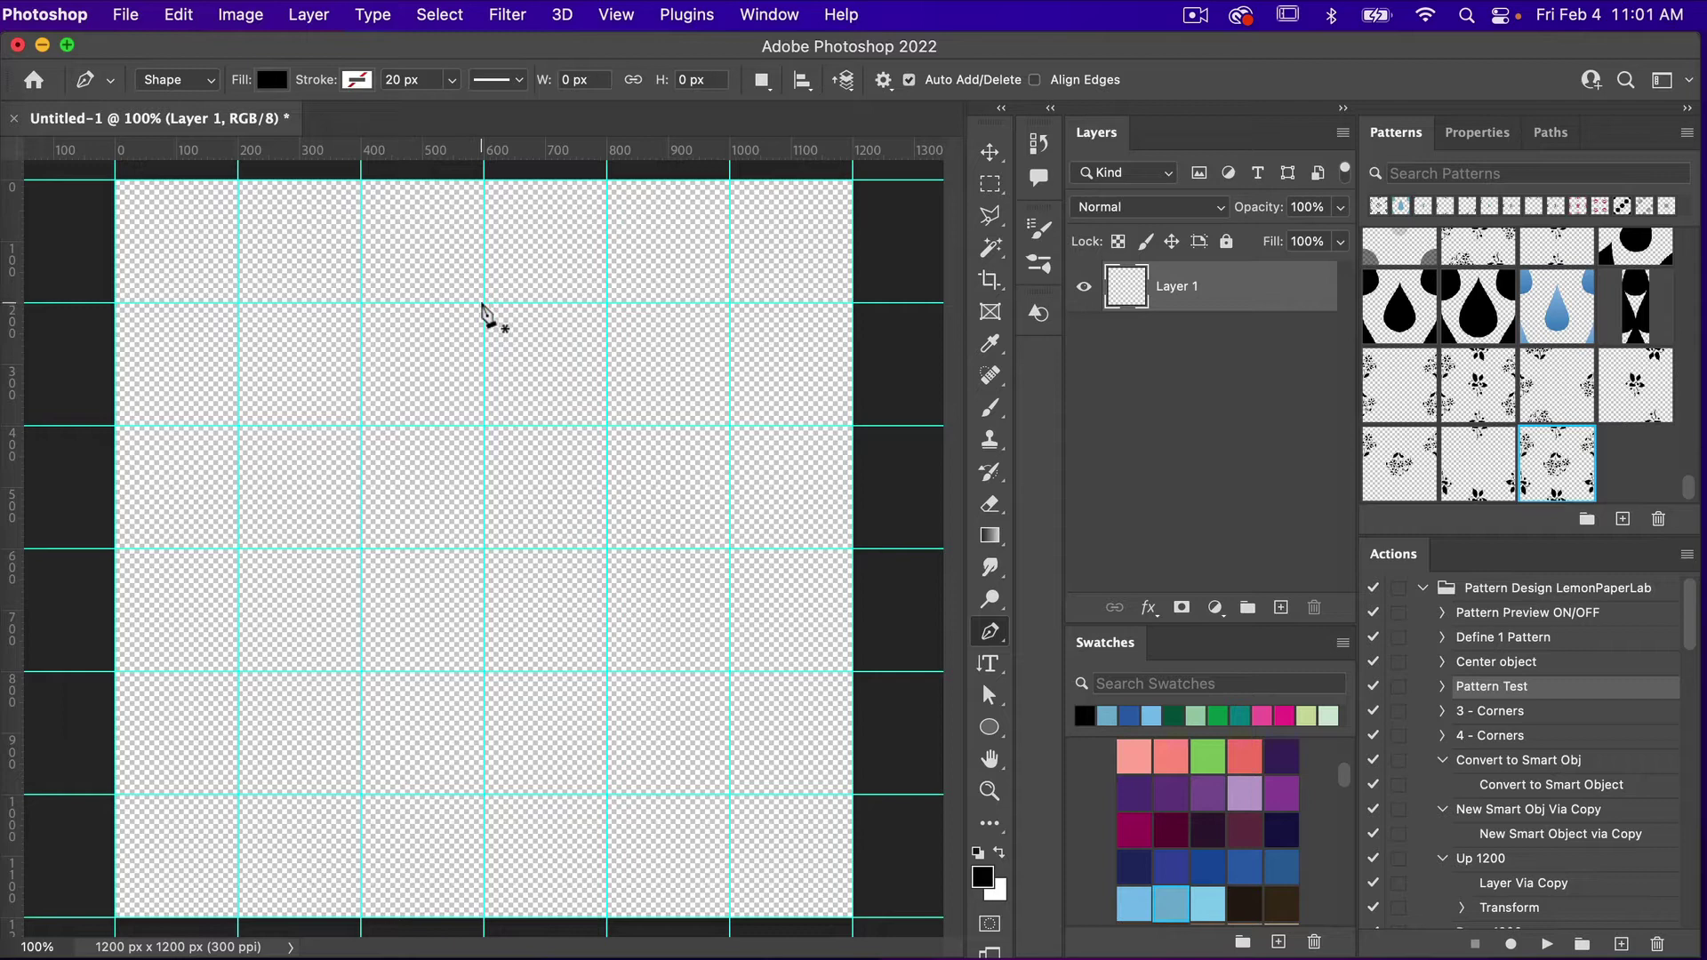
Draw a closed egg shape from four curved anchor points on the guides: top, left, bottom, right
drag(484, 303, 423, 303)
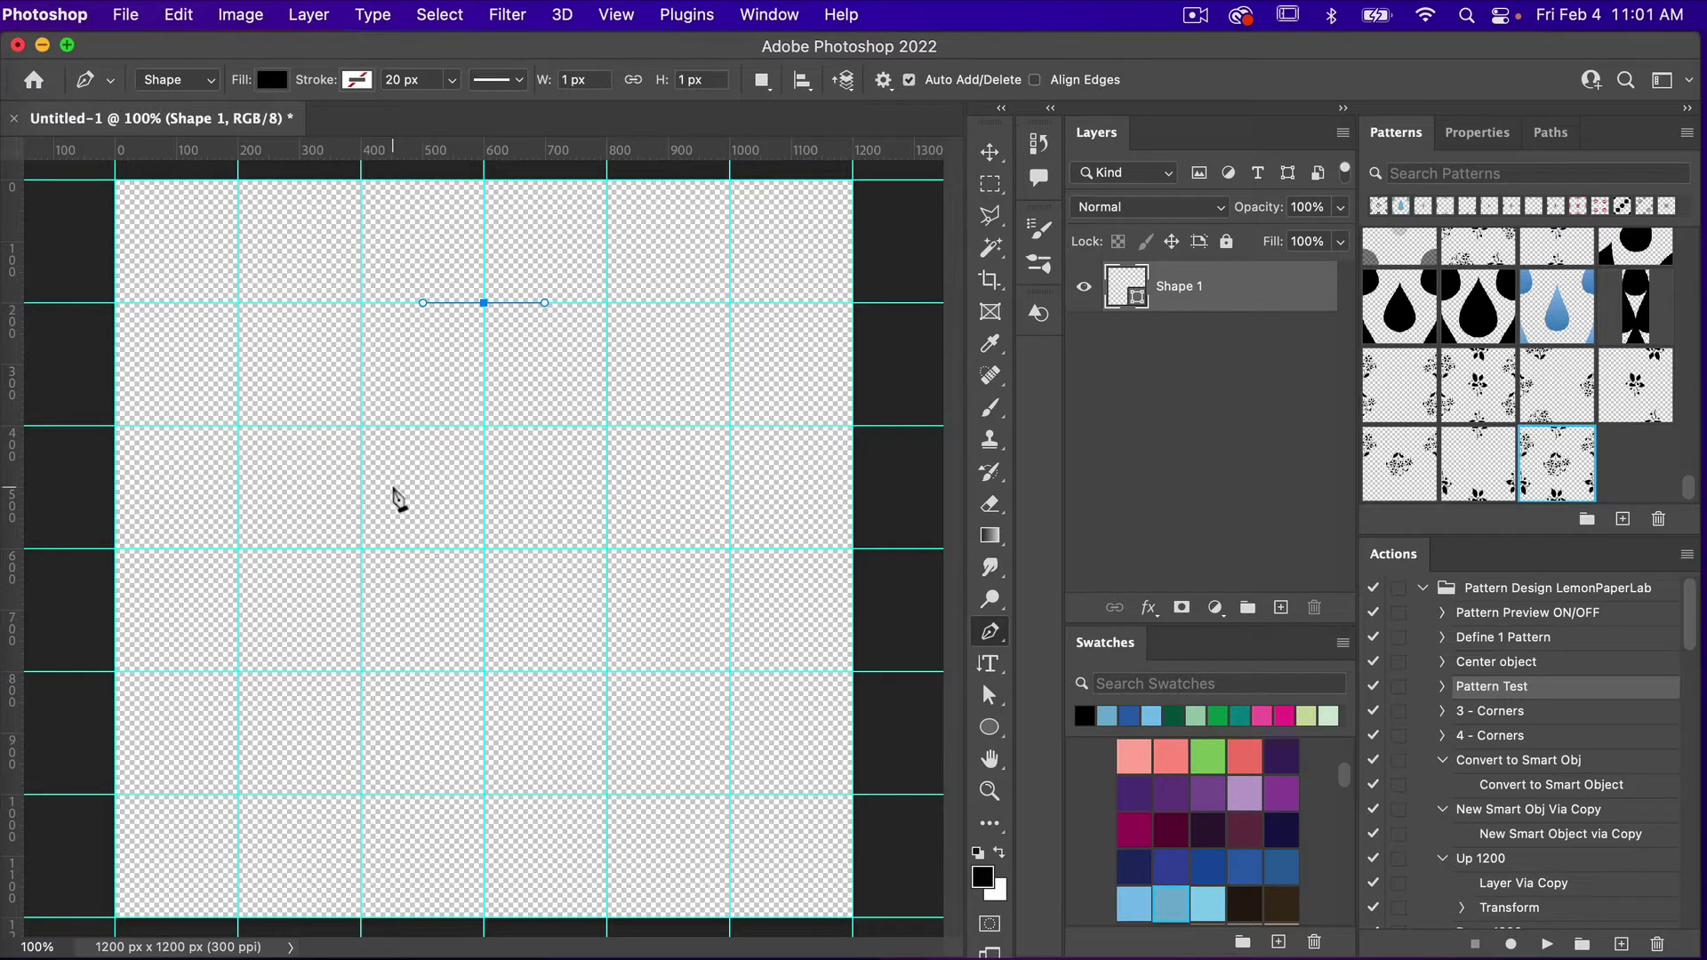
drag(361, 549, 361, 606)
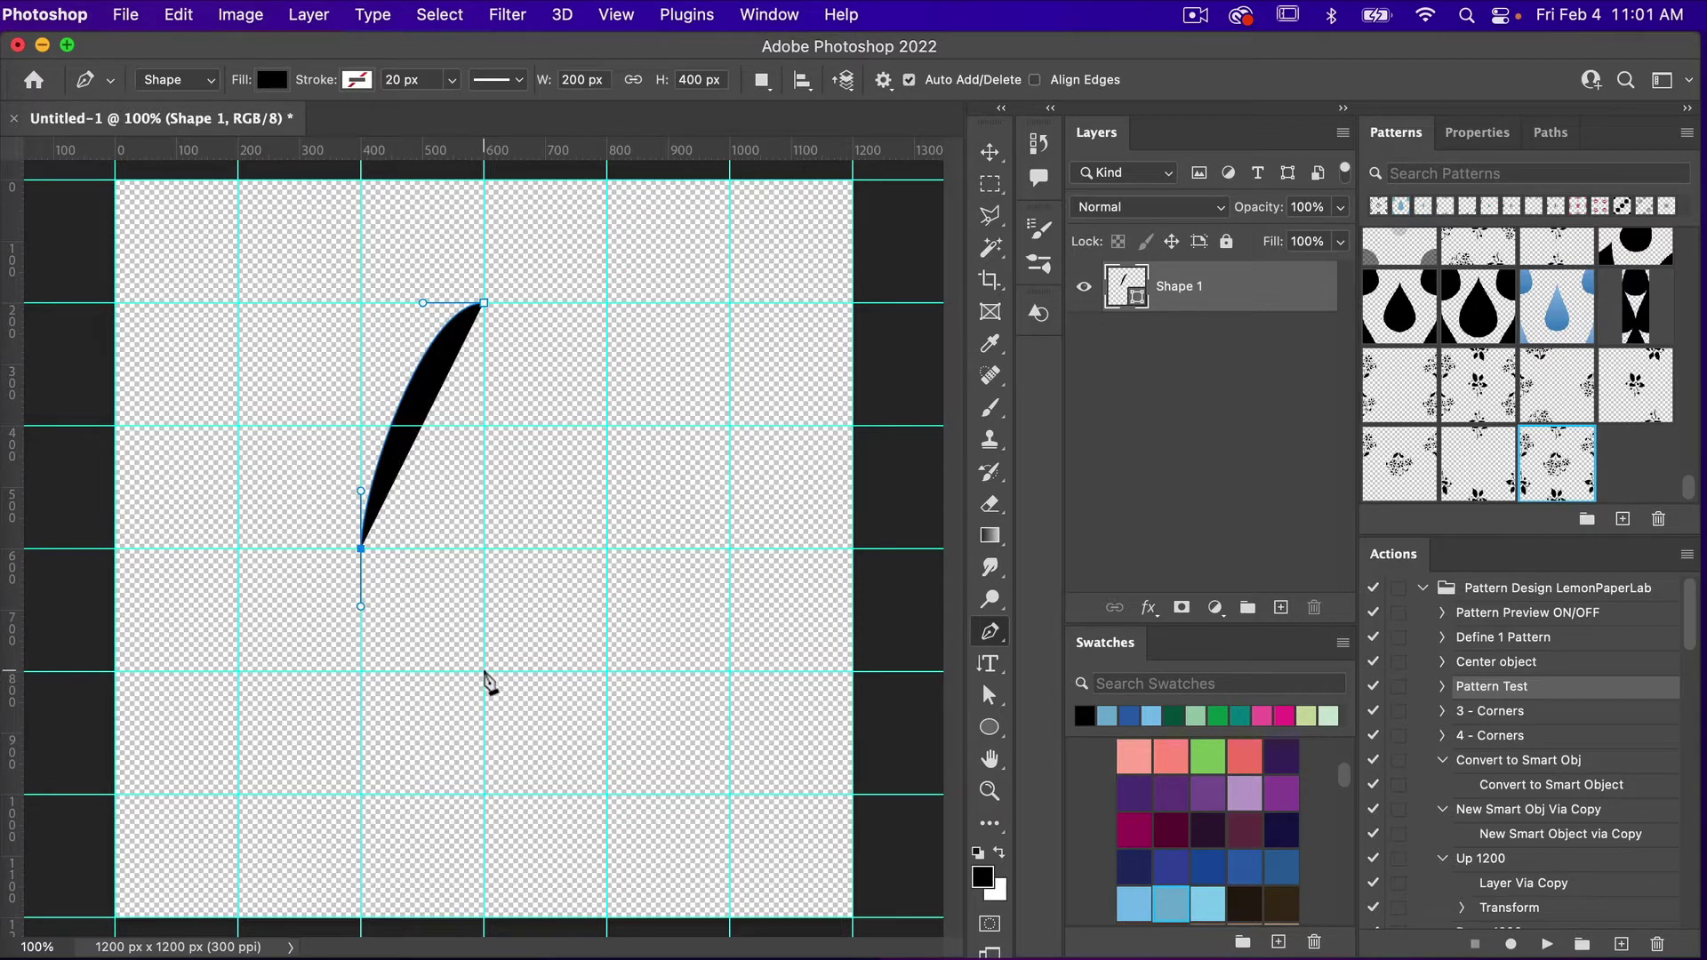
drag(483, 672, 537, 674)
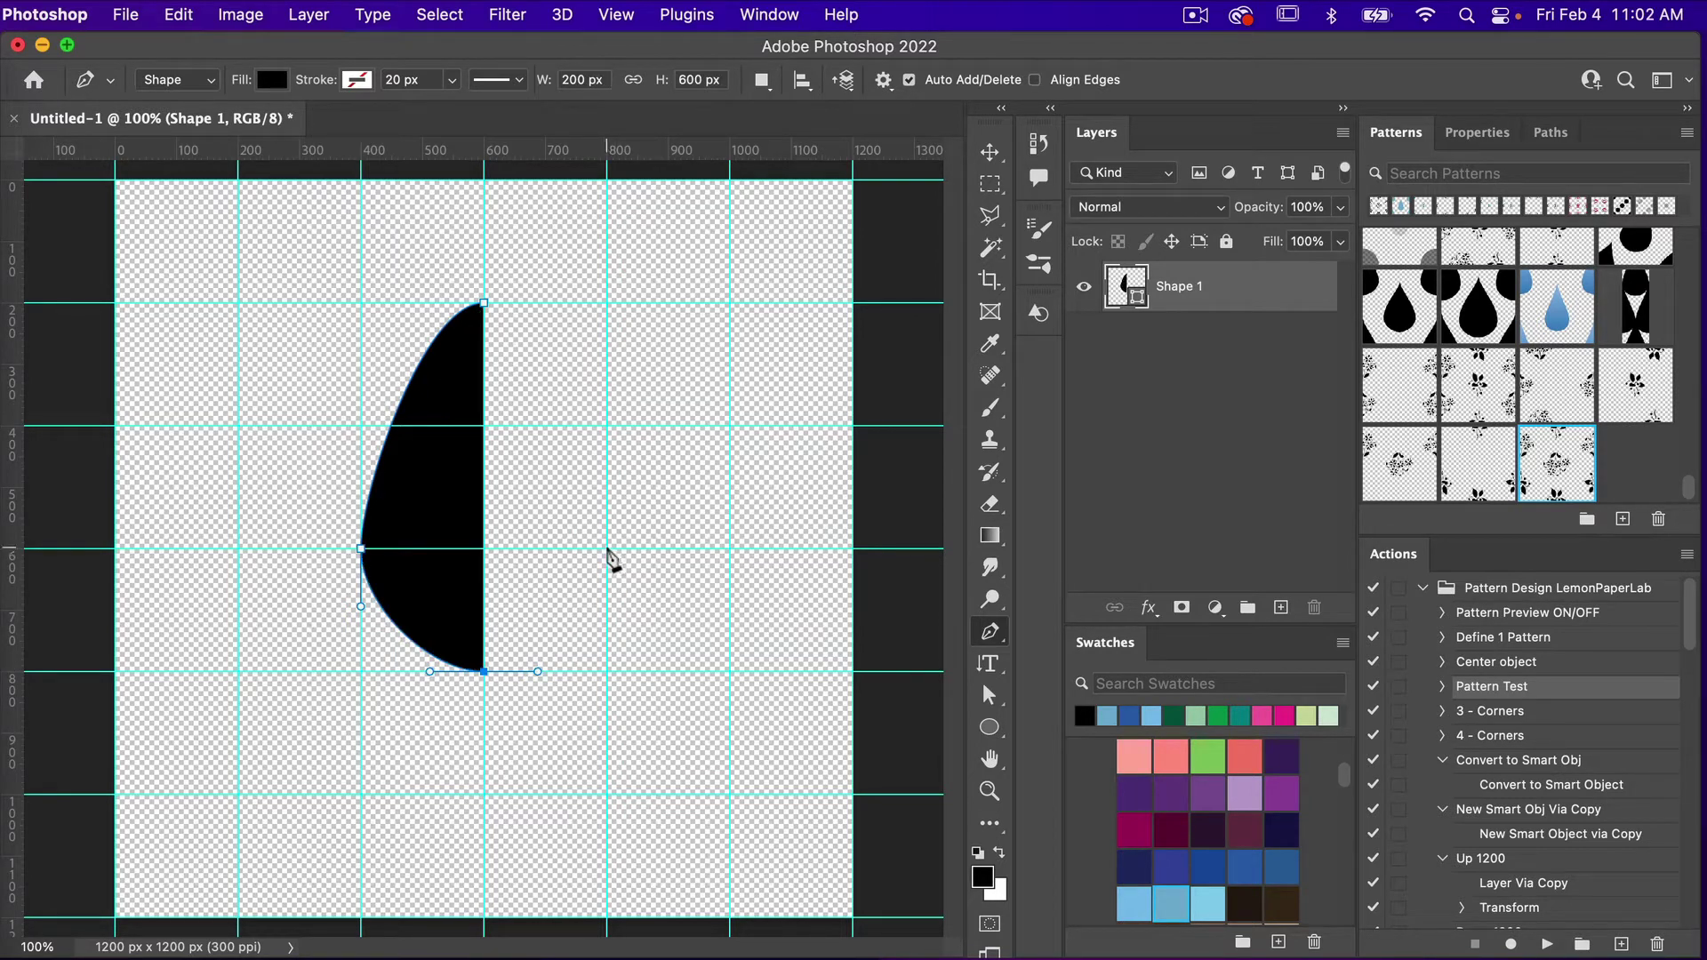
drag(606, 548, 610, 490)
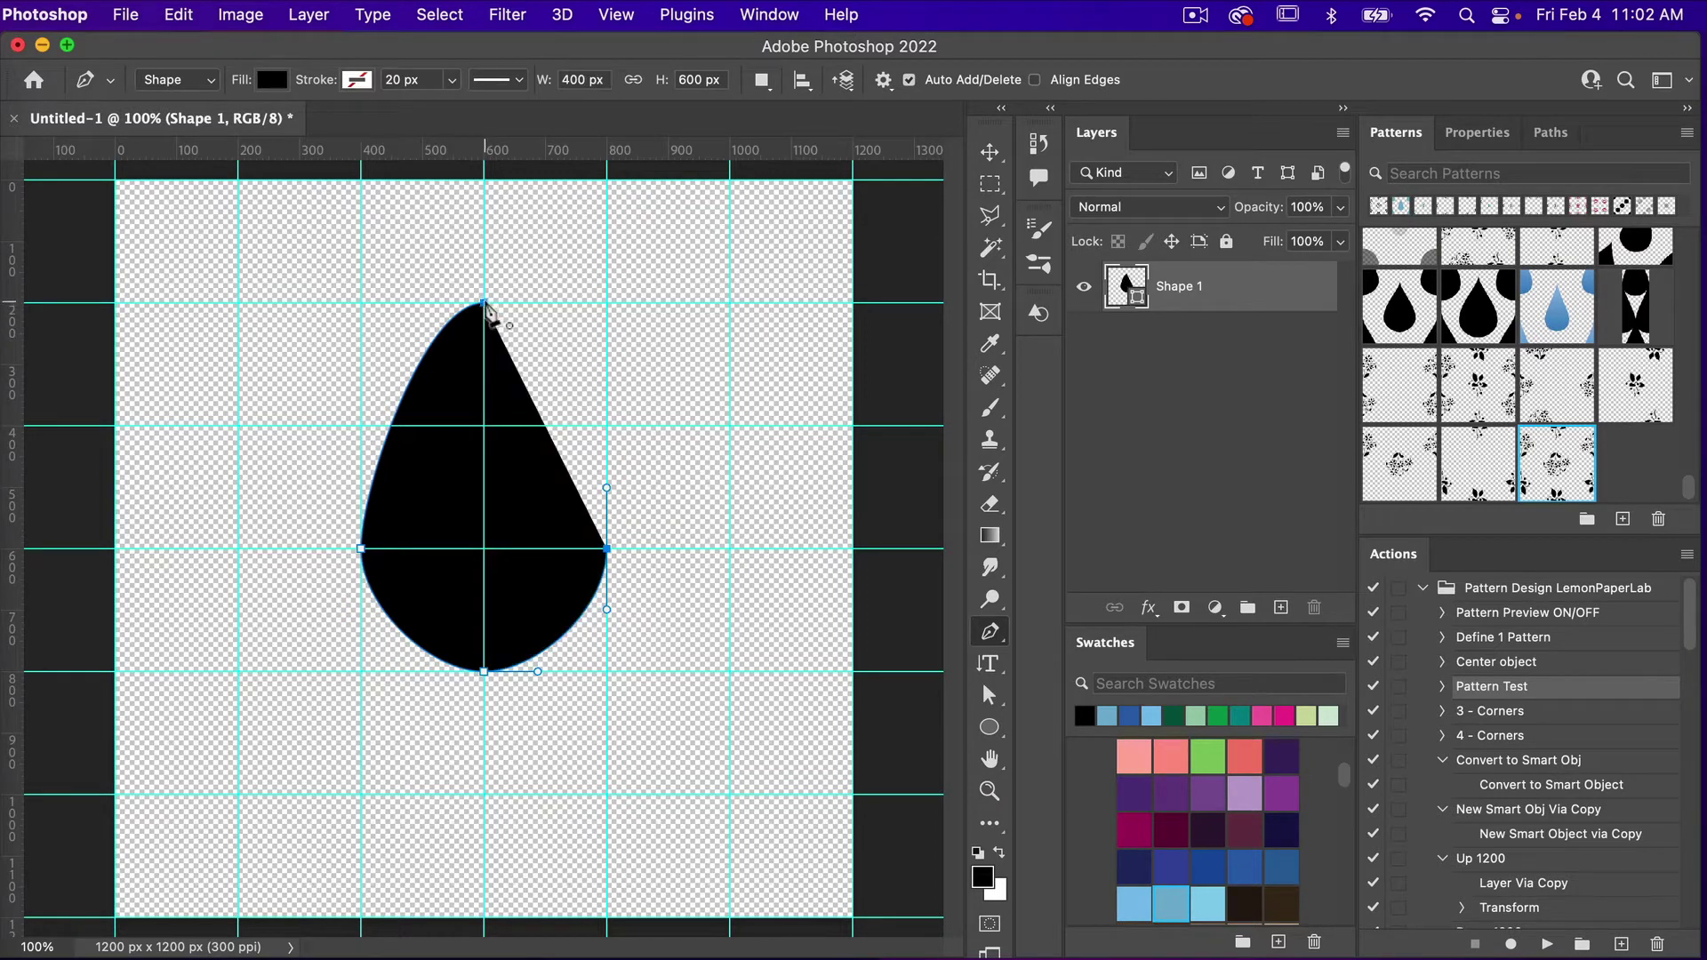
click(486, 304)
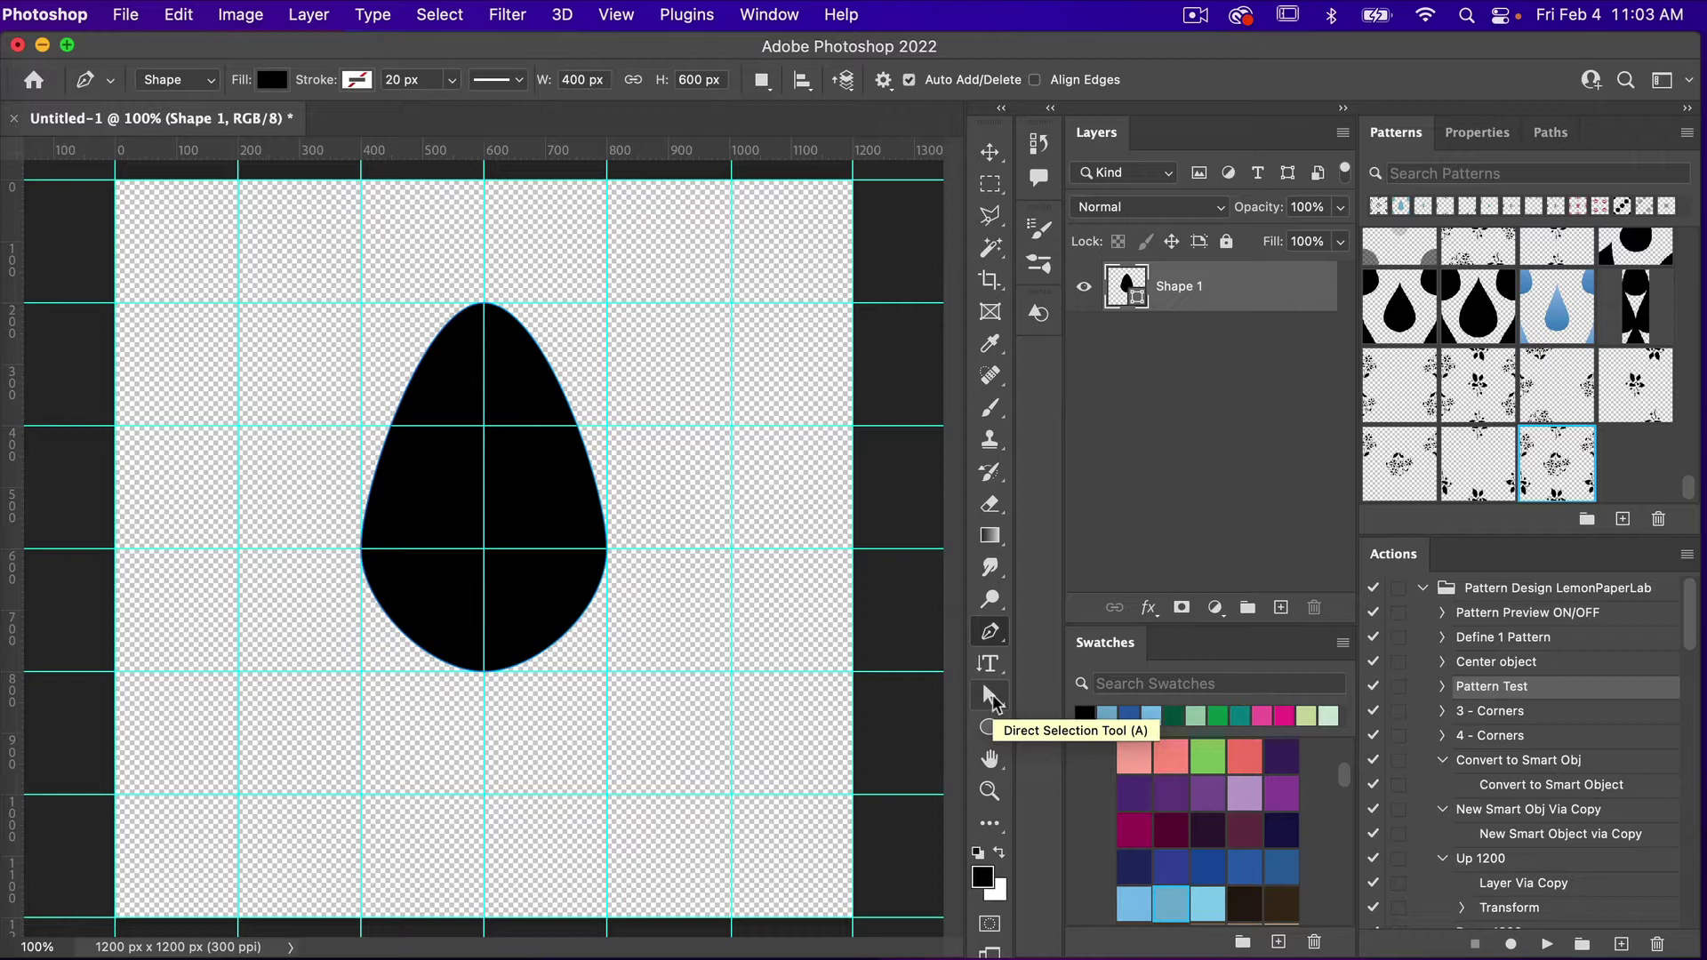
With Direct Selection, pull the top anchor's handles inward into a pointed raindrop tip
click(993, 699)
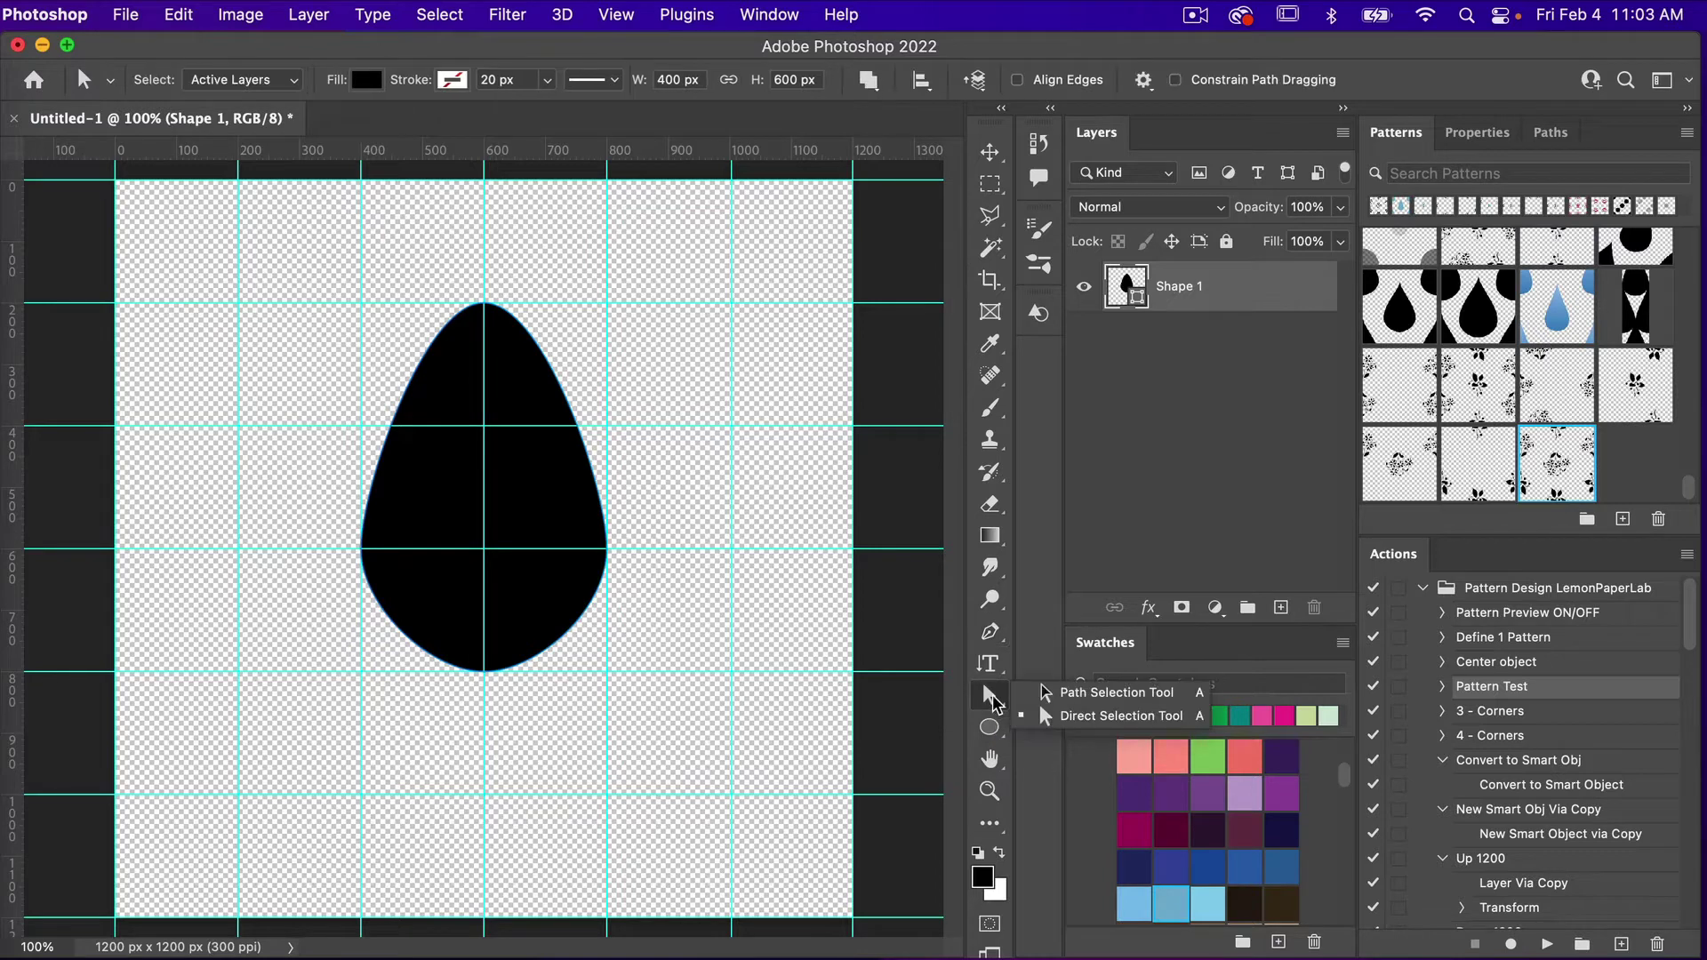
click(1191, 717)
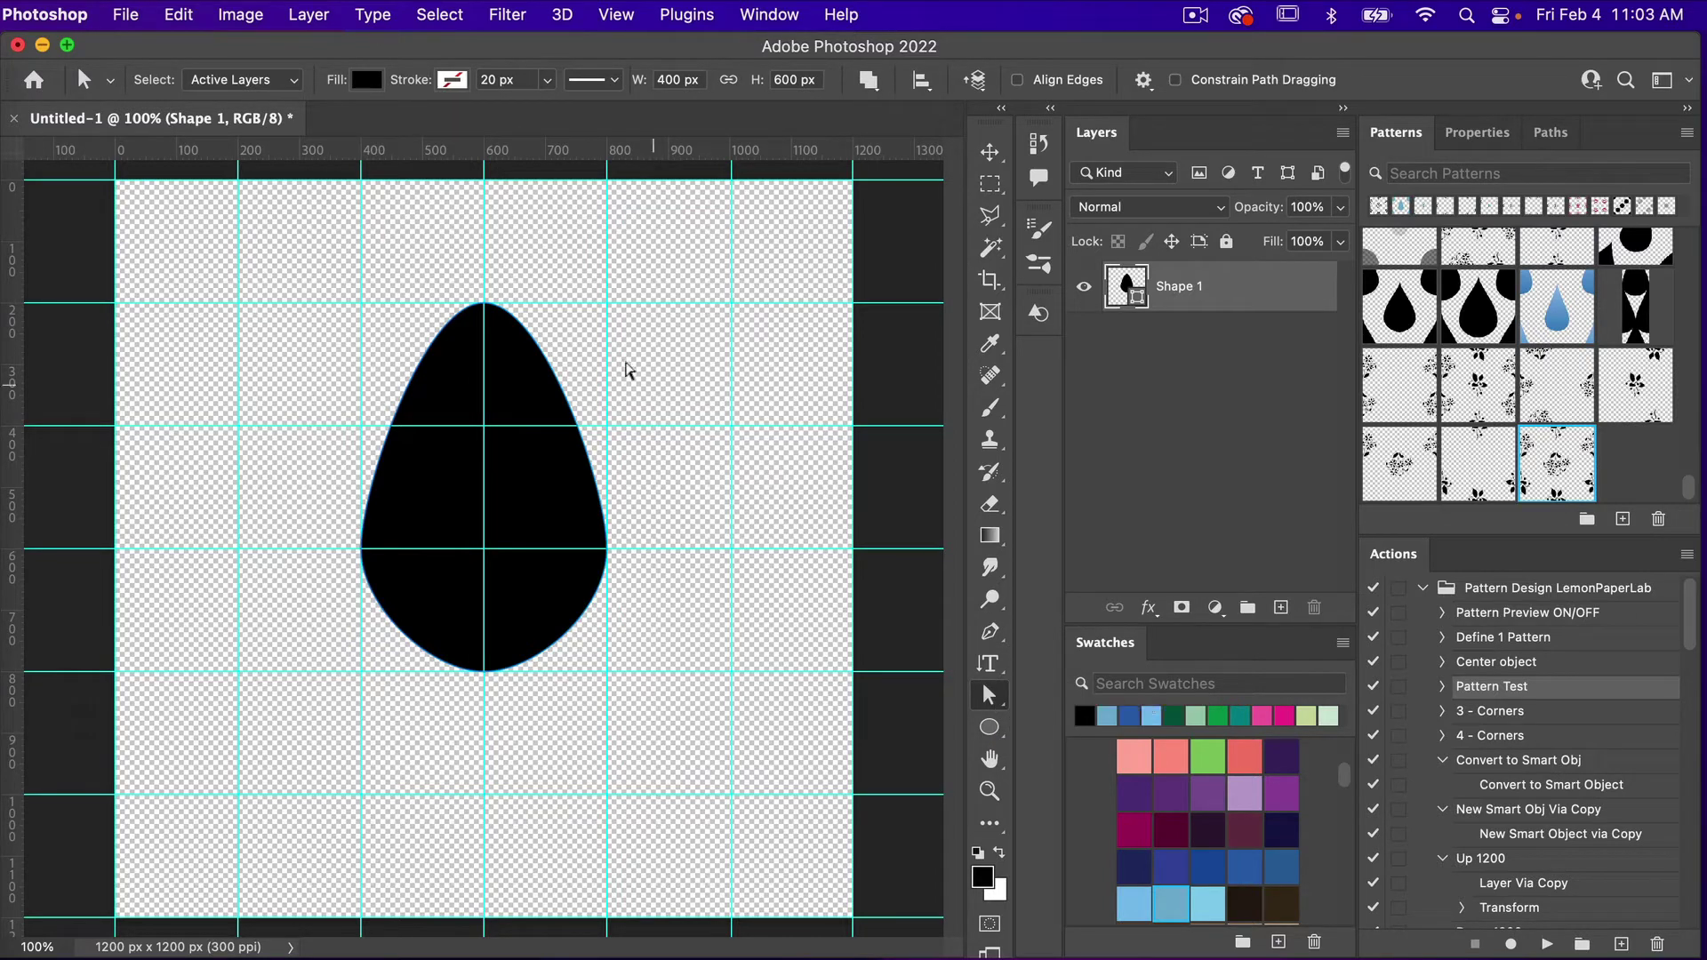
click(483, 304)
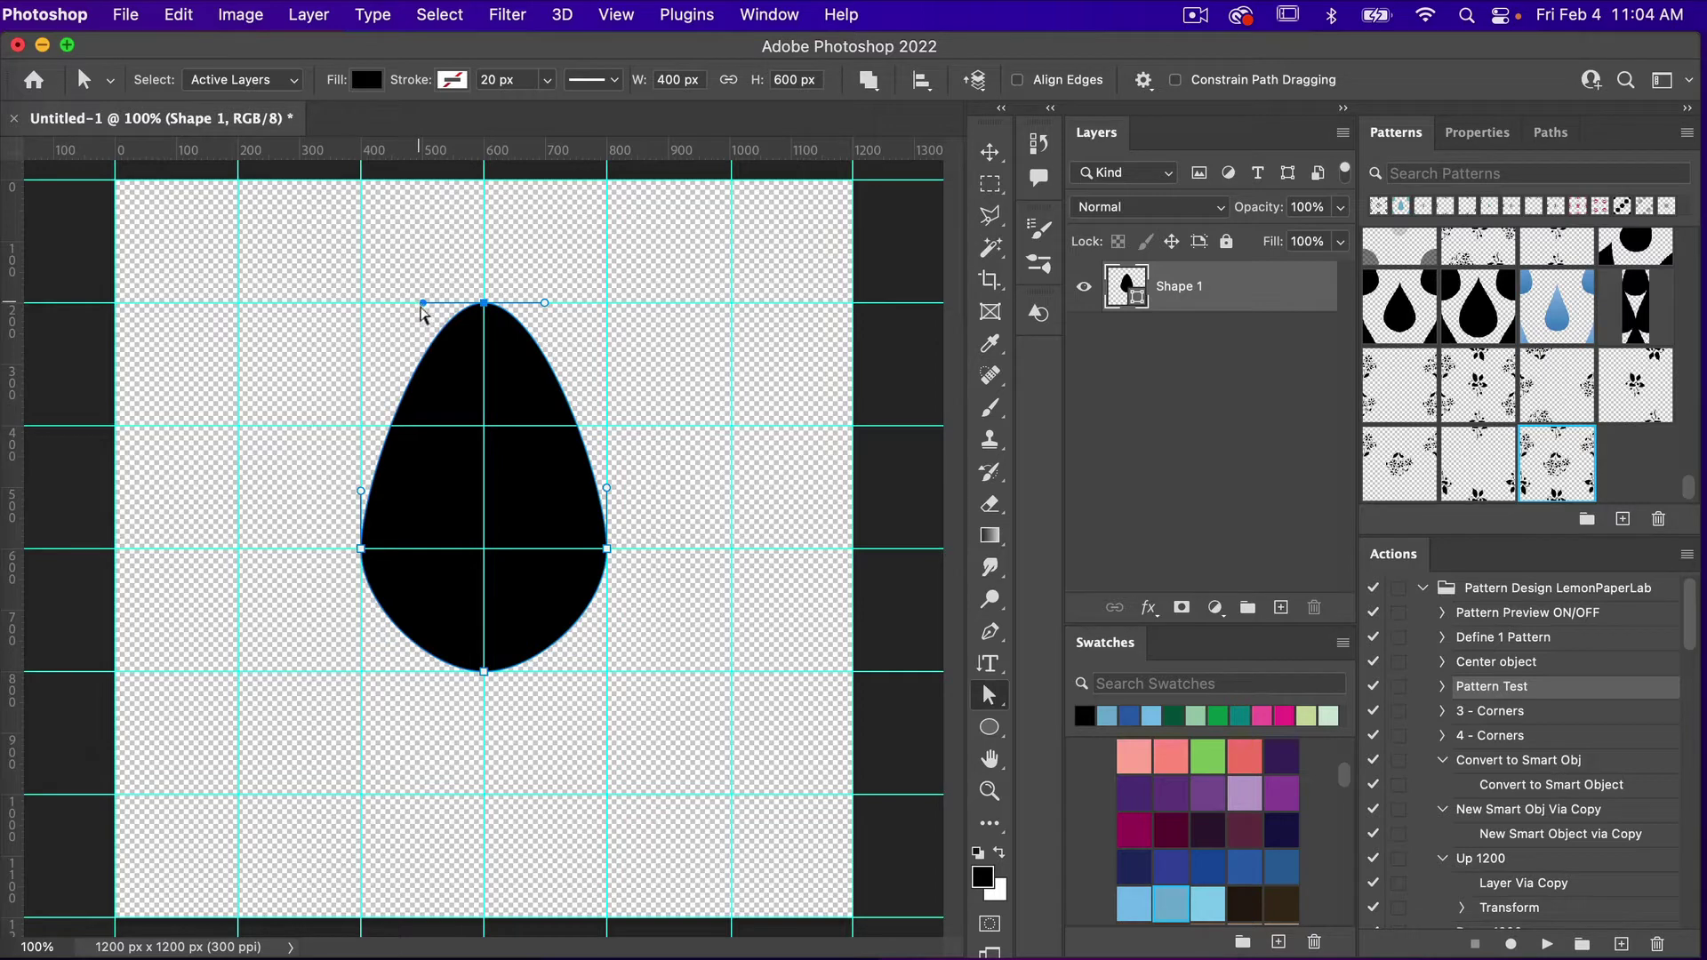
mouse_move(422, 306)
mouse_down()
mouse_move(447, 350)
mouse_move(423, 304)
mouse_up()
key(super+z)
drag(423, 305, 484, 369)
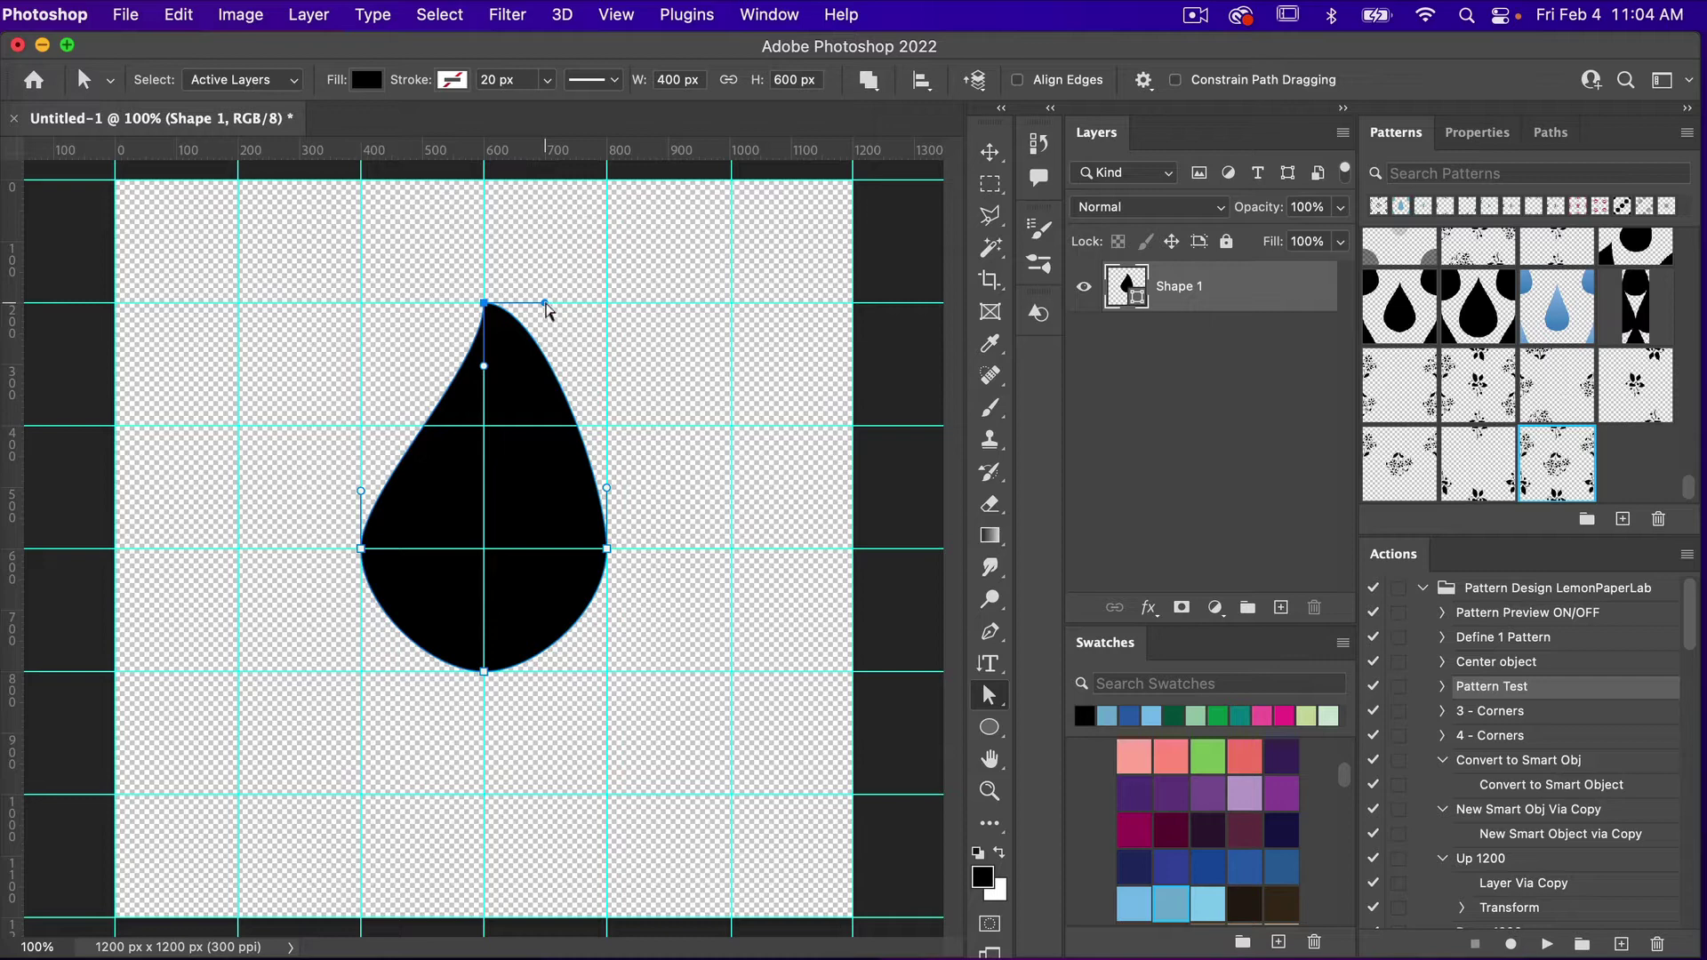
drag(545, 304, 486, 367)
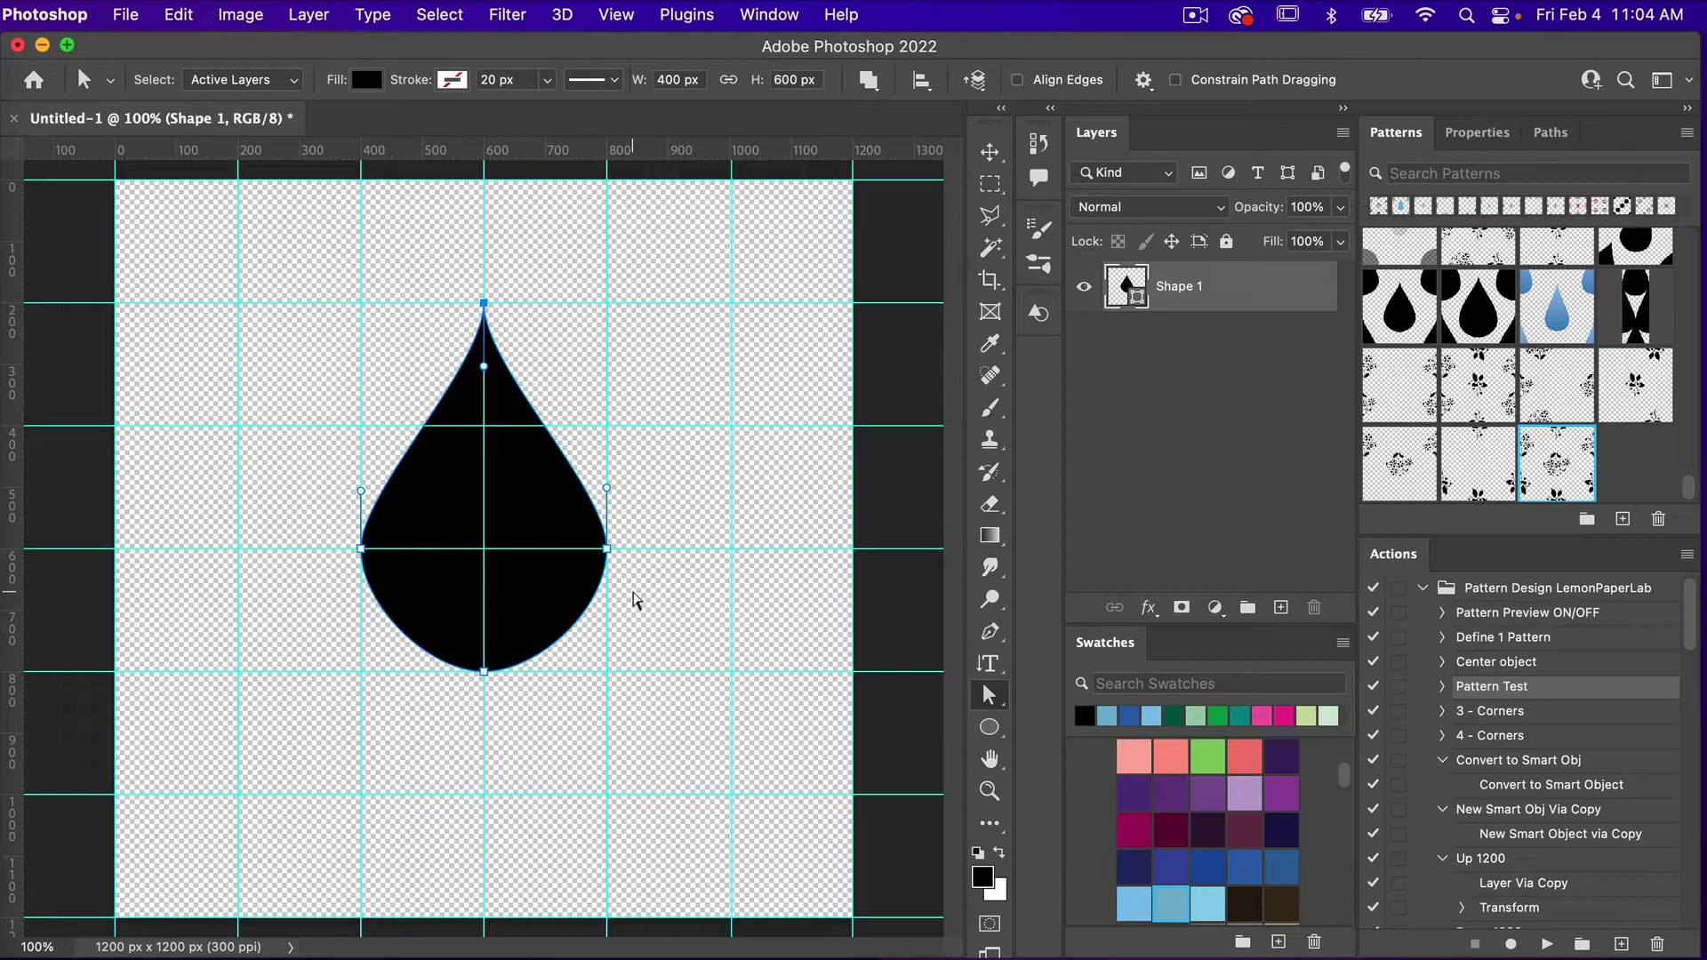
Drag the bottom anchor down, stretching the drop to 400 × 748 px
click(633, 599)
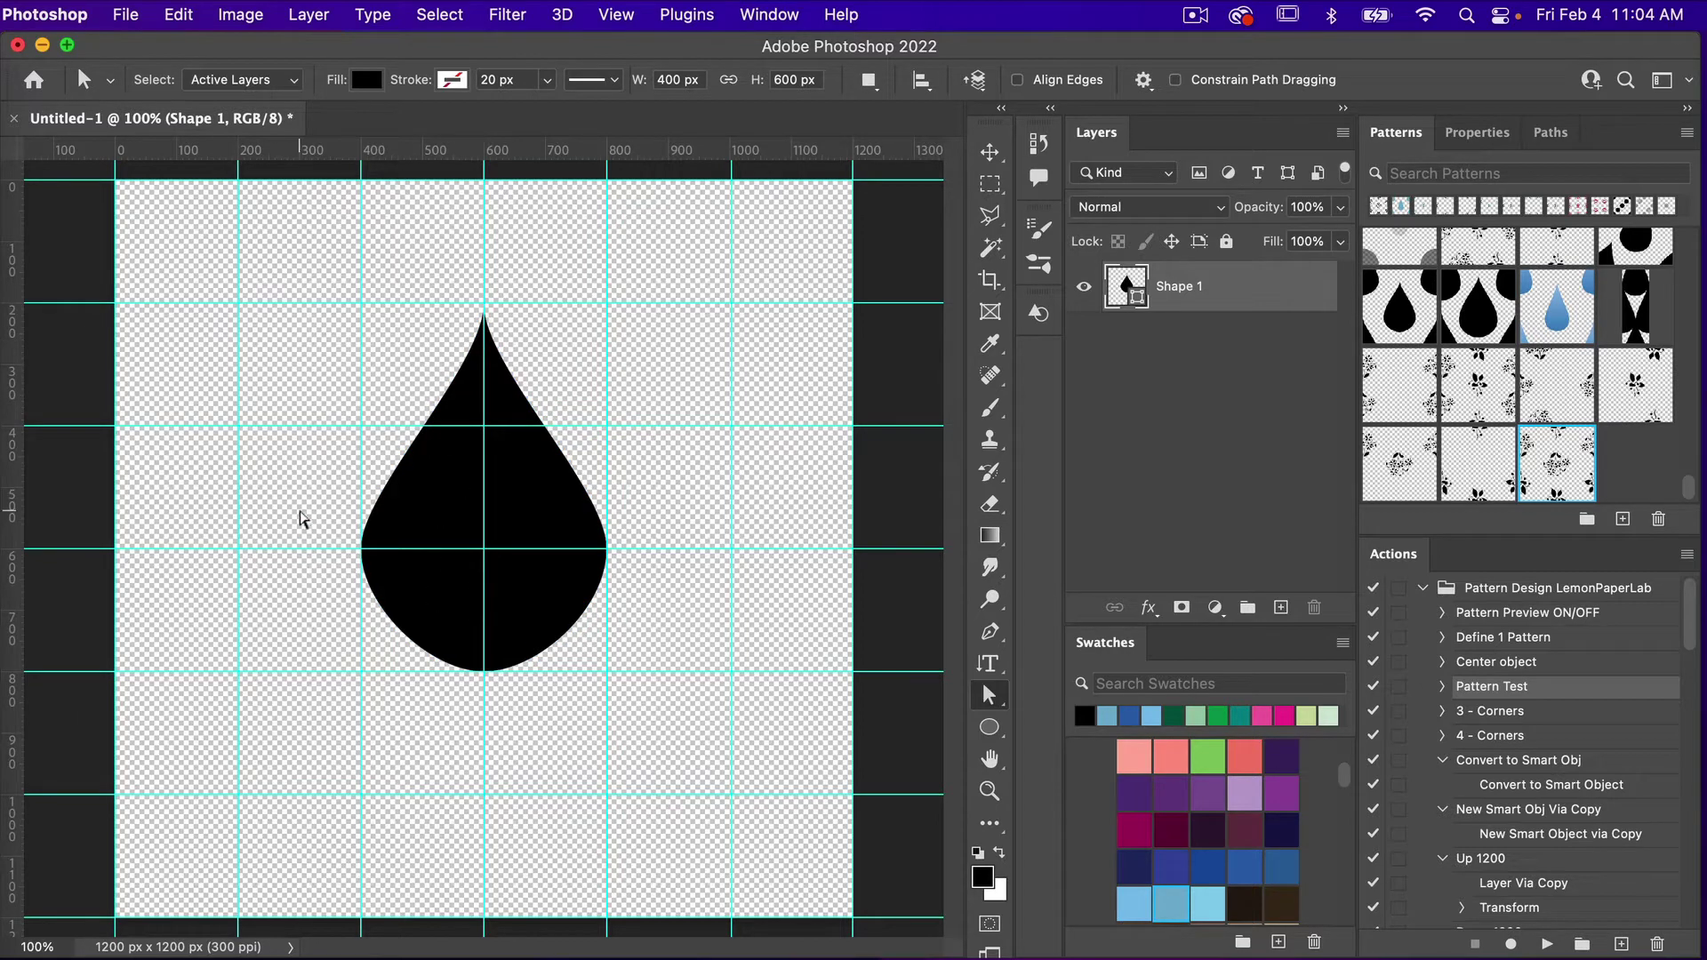
drag(302, 520, 682, 707)
click(484, 673)
drag(485, 676, 482, 766)
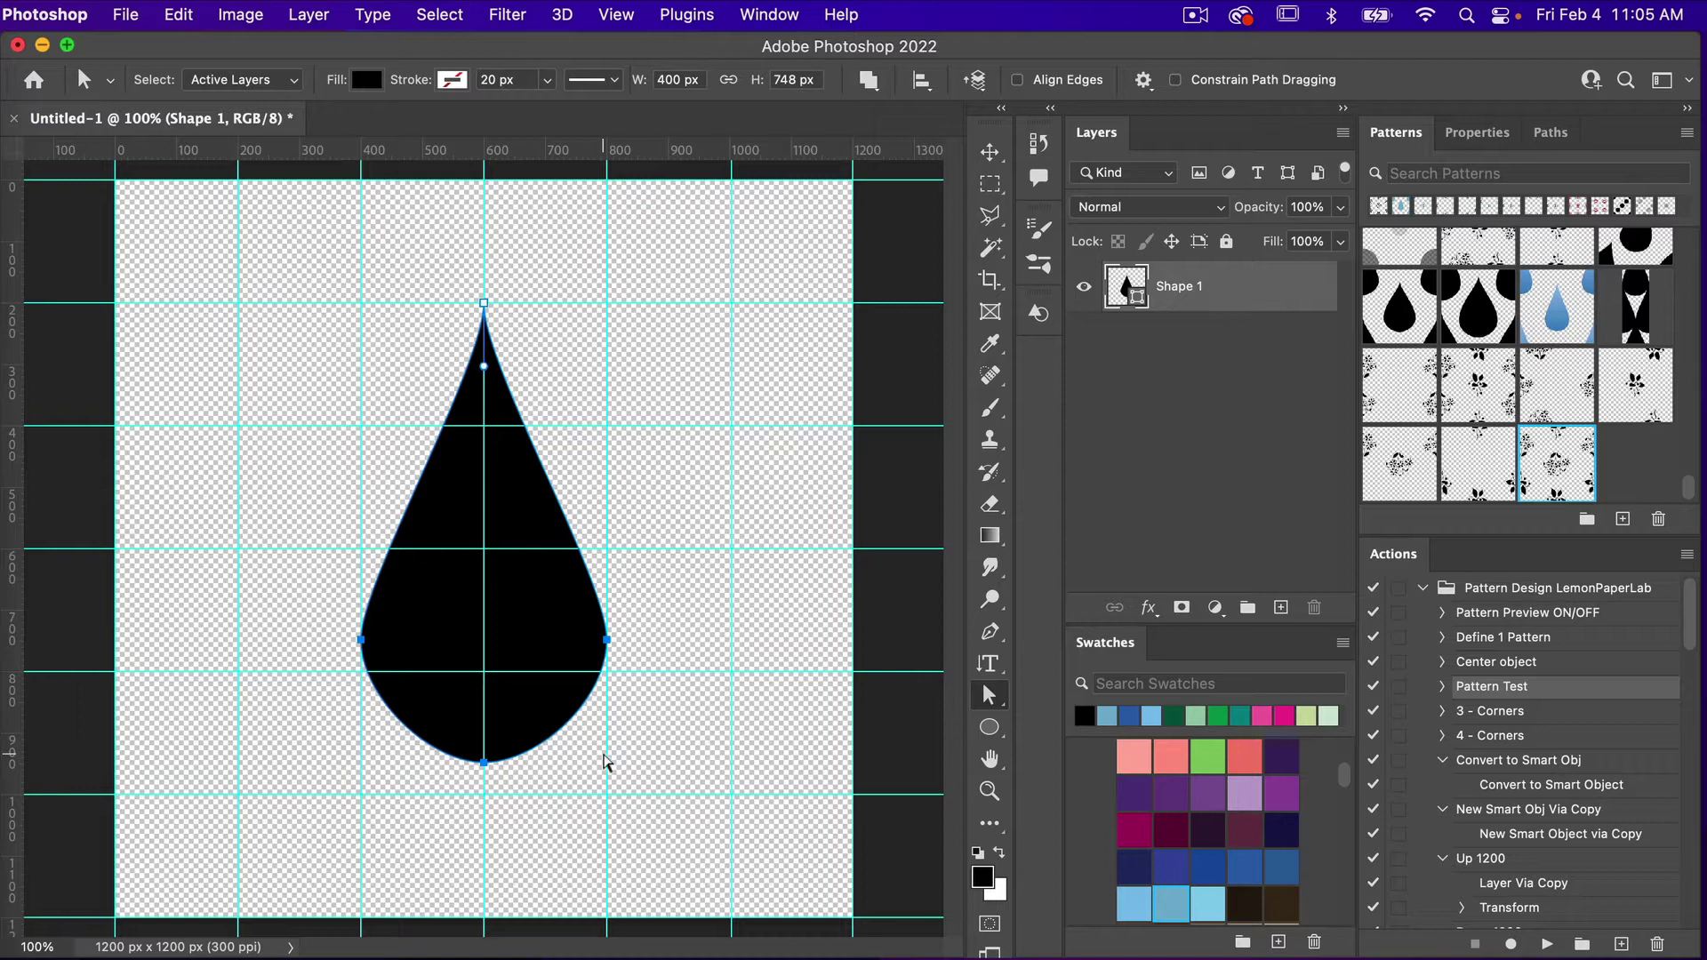
Clear the canvas guides and narrow the raindrop to 93.5% width, 374 × 748 px
click(615, 15)
click(722, 706)
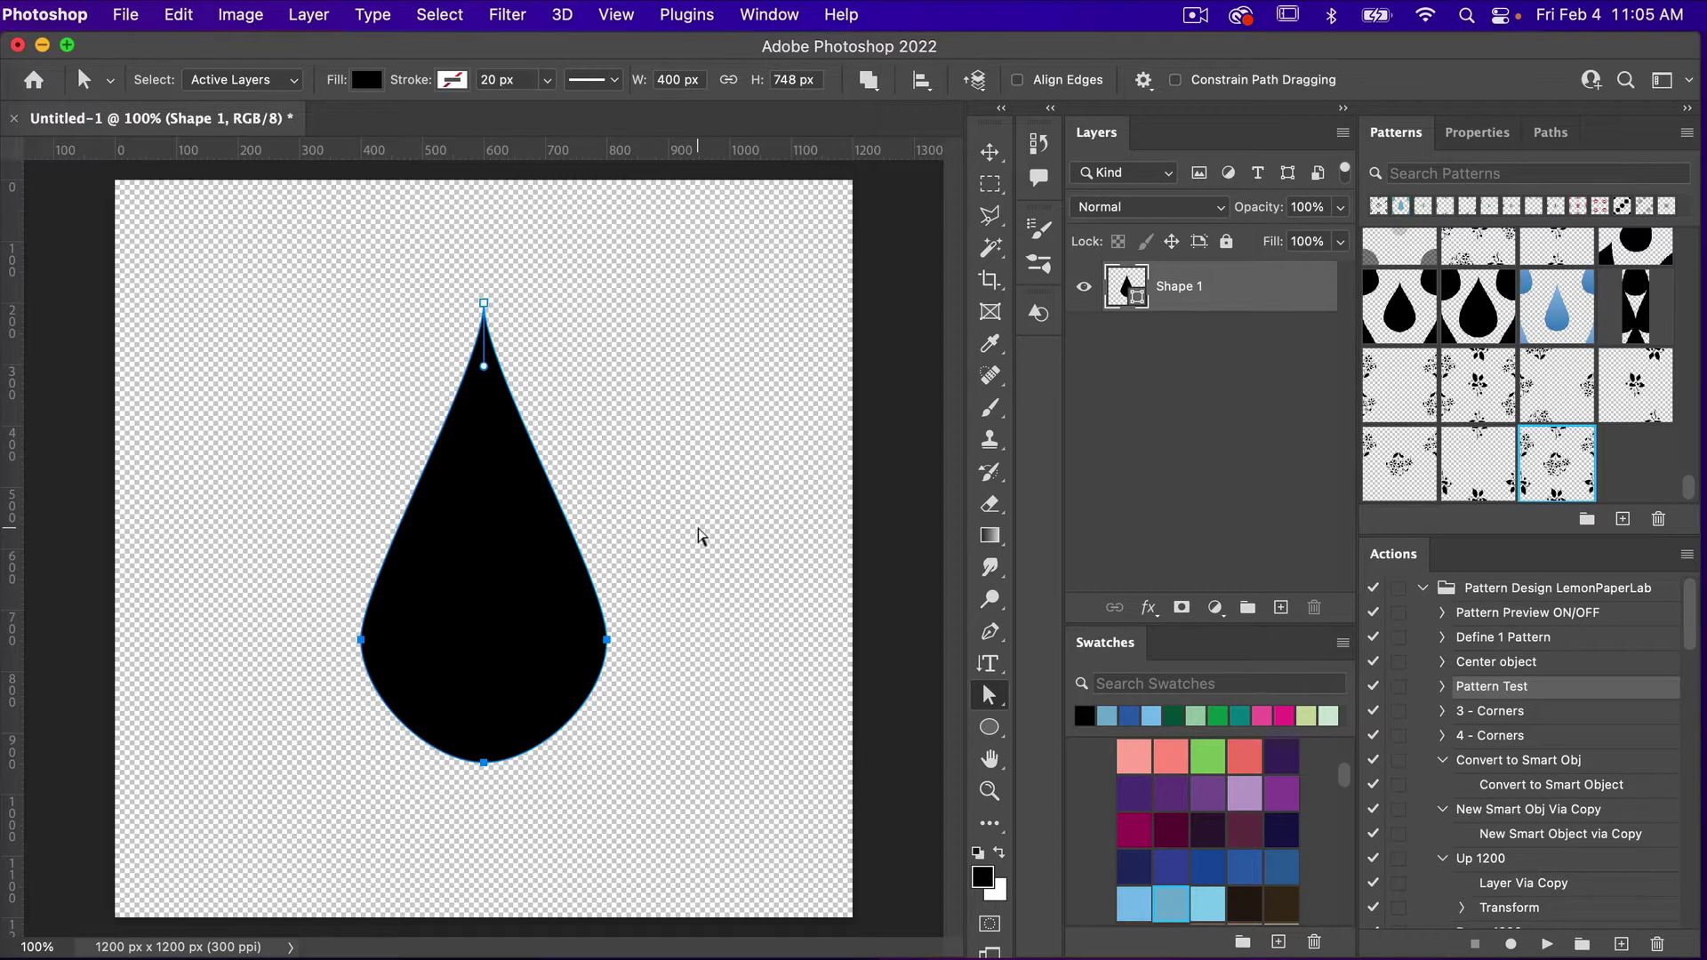
key(v)
click(717, 603)
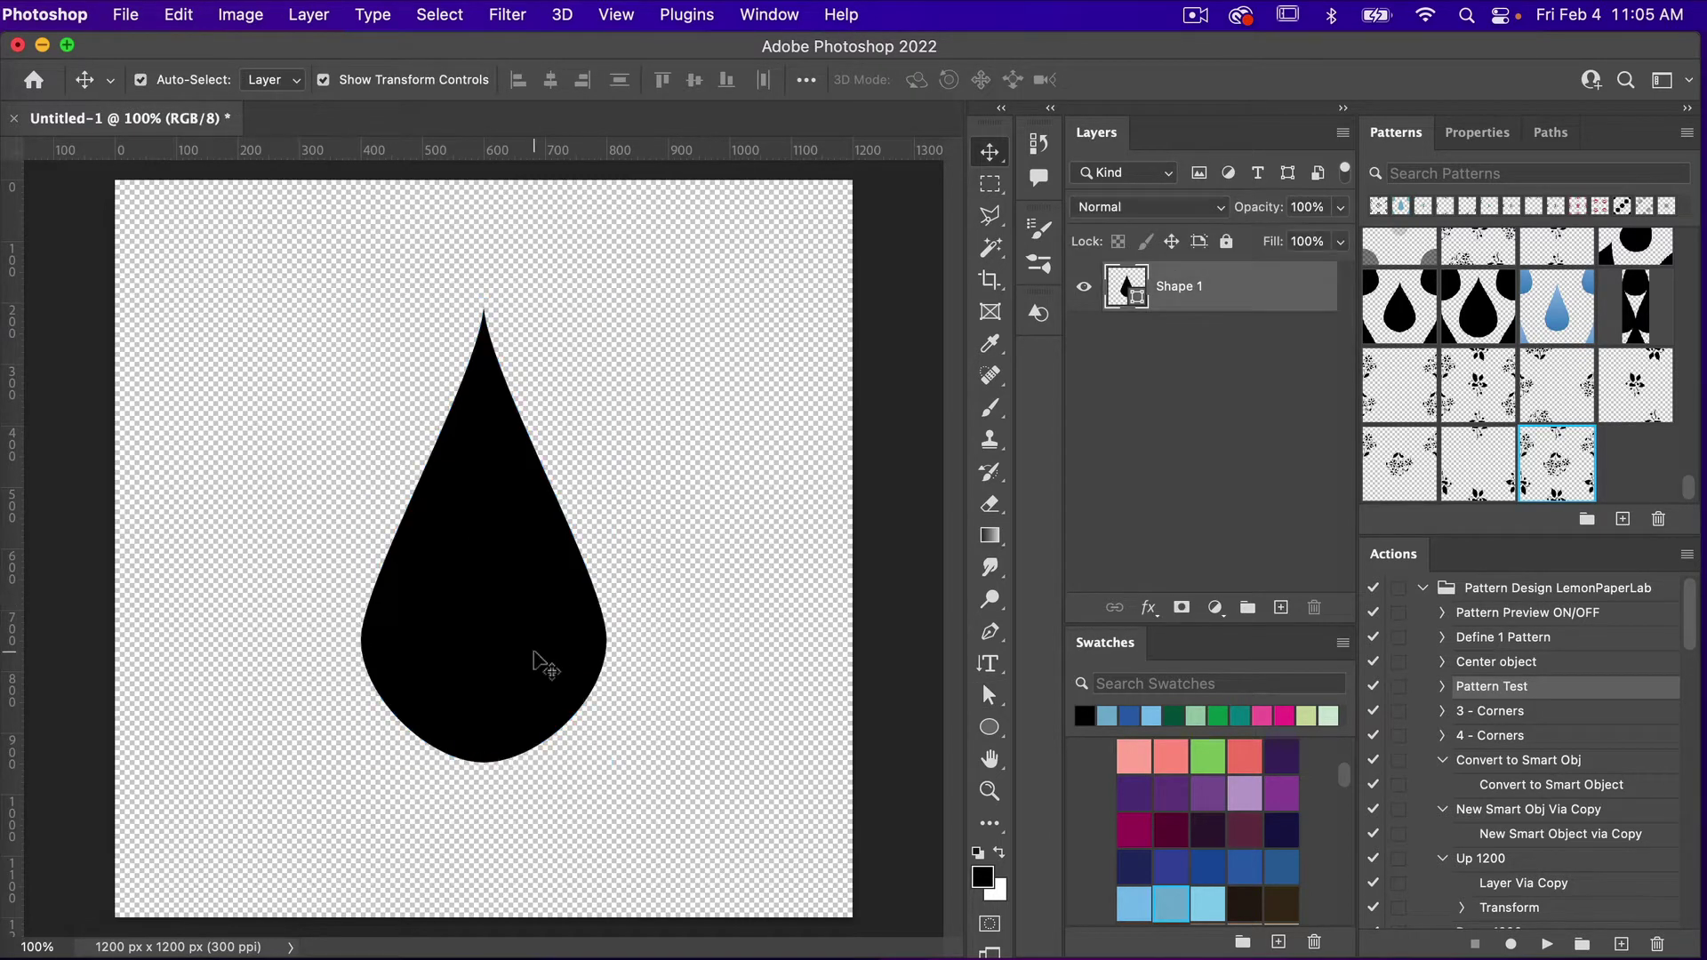
click(545, 667)
drag(606, 529, 590, 531)
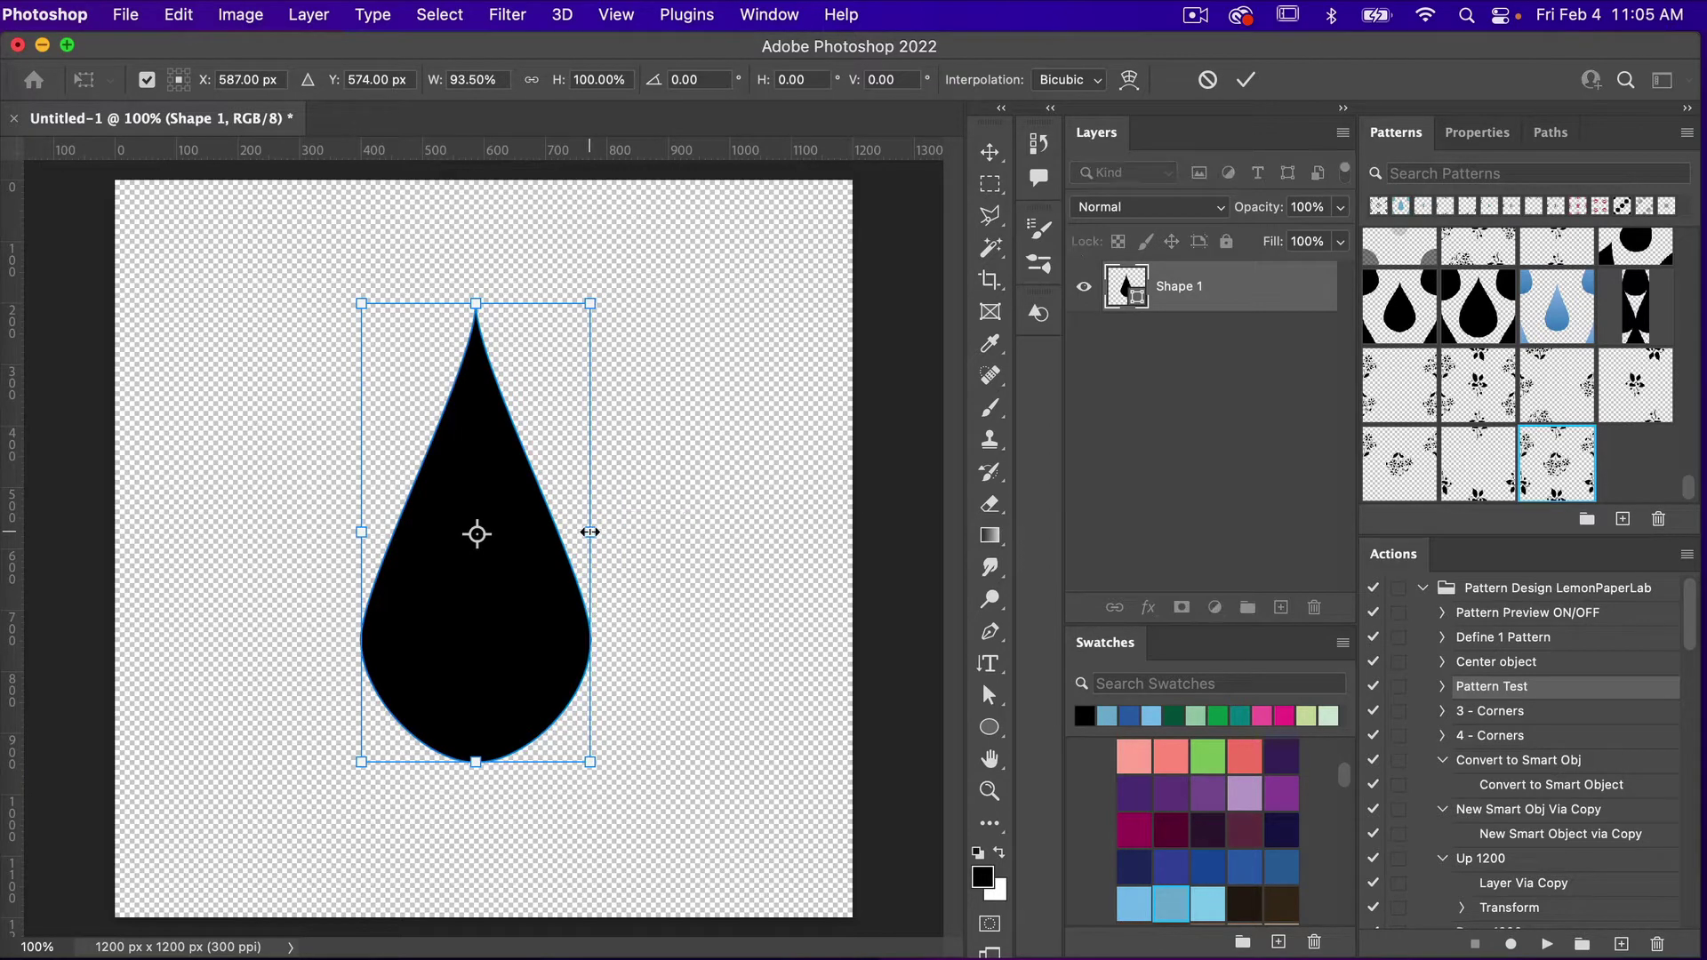
click(1243, 80)
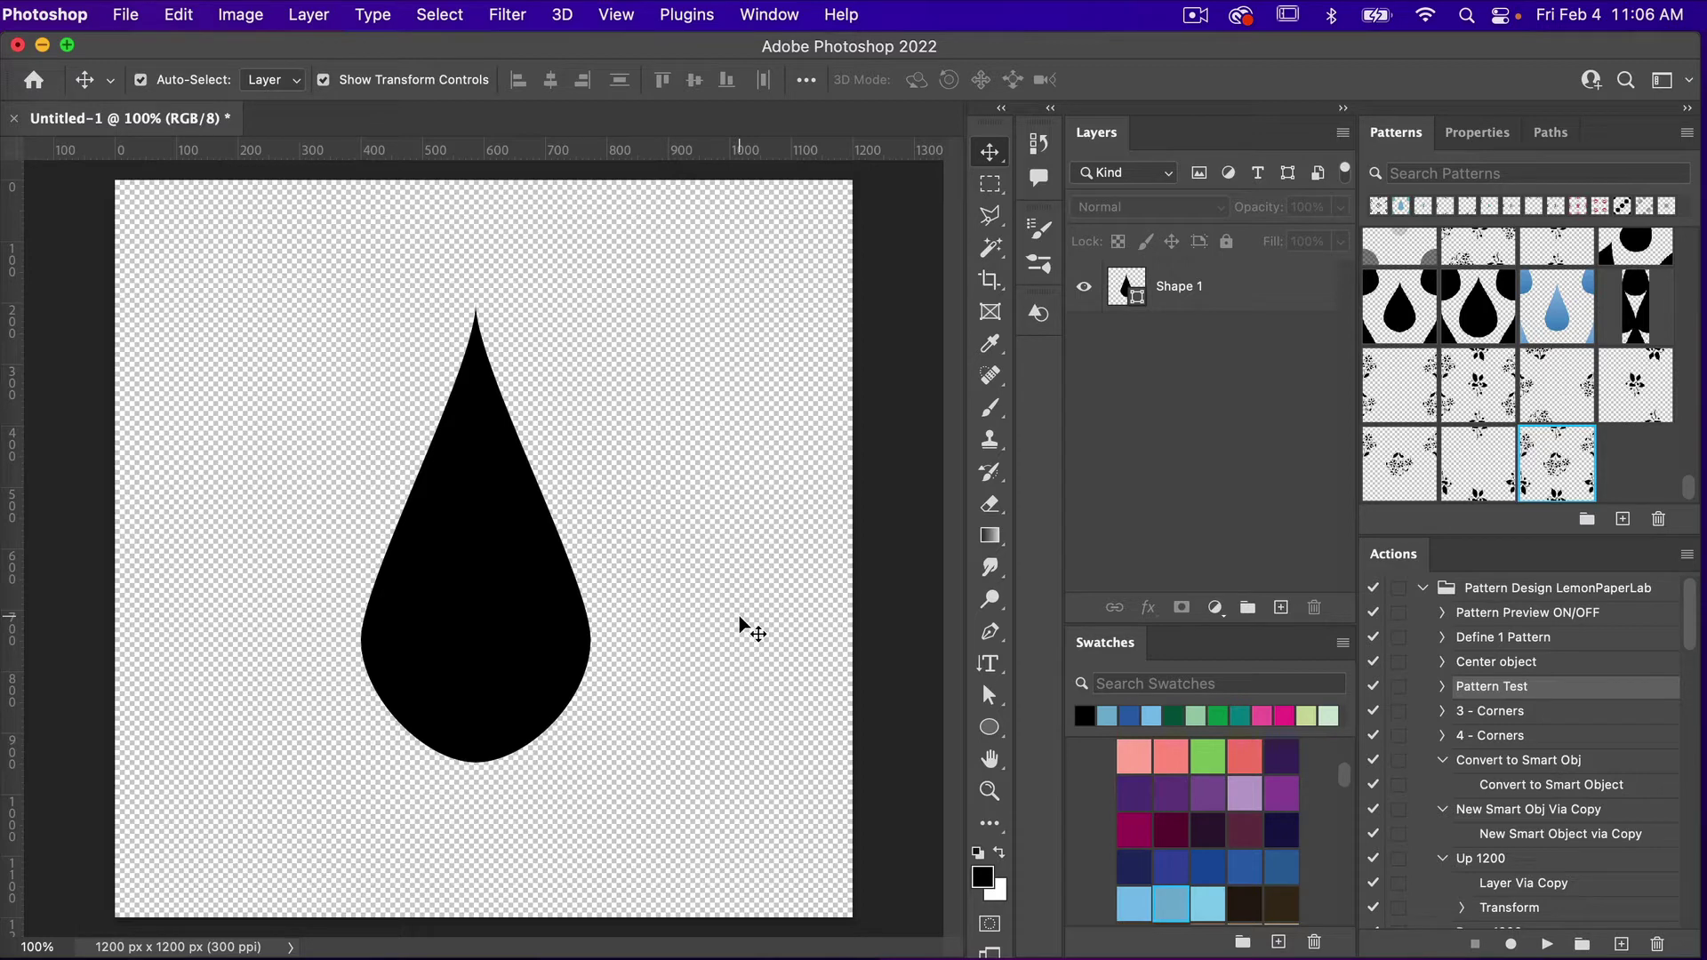
Convert the Shape 1 raindrop layer into a smart object
click(1207, 304)
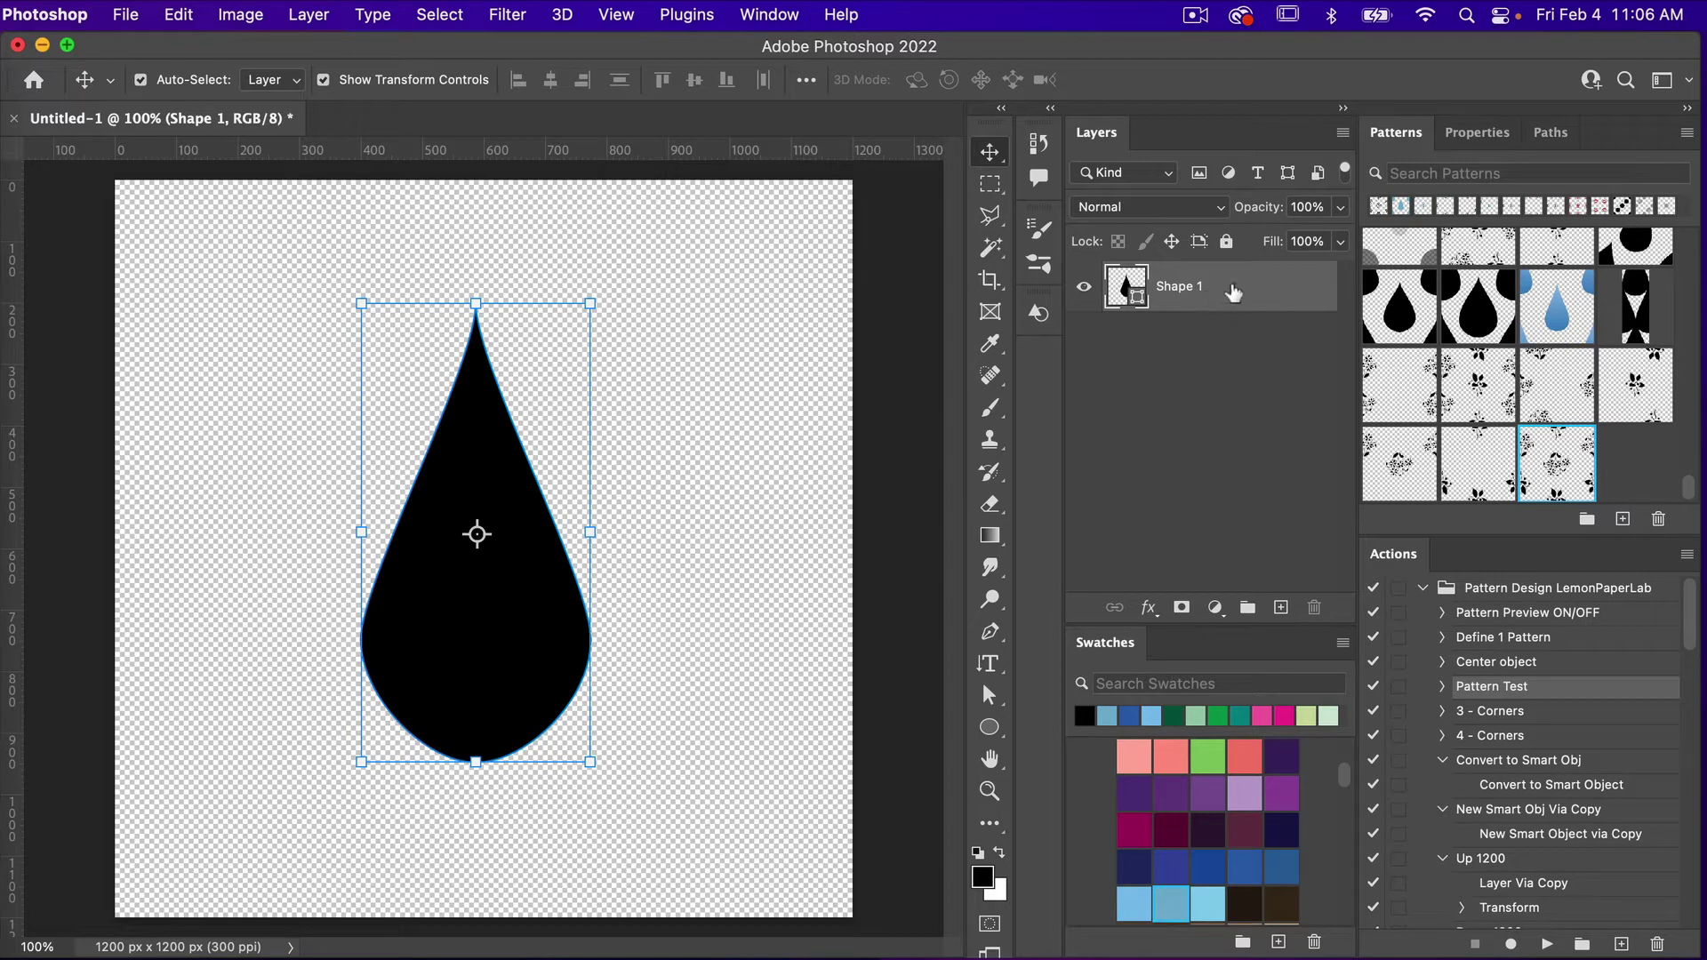
right_click(1234, 292)
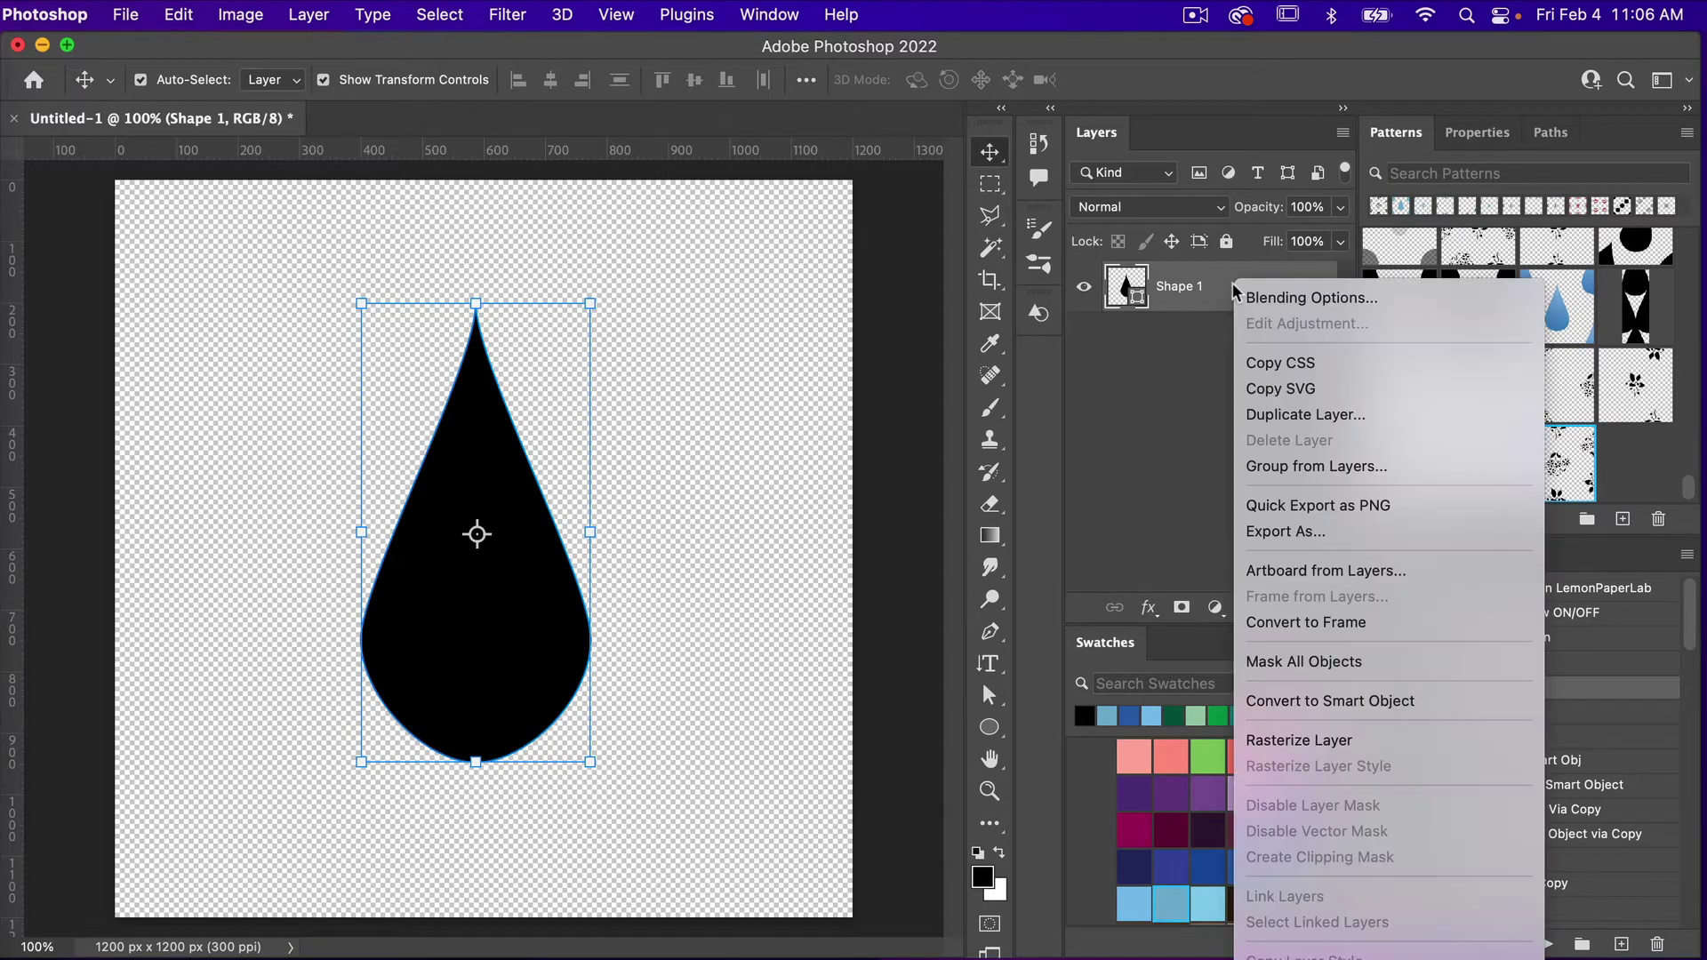
click(1341, 702)
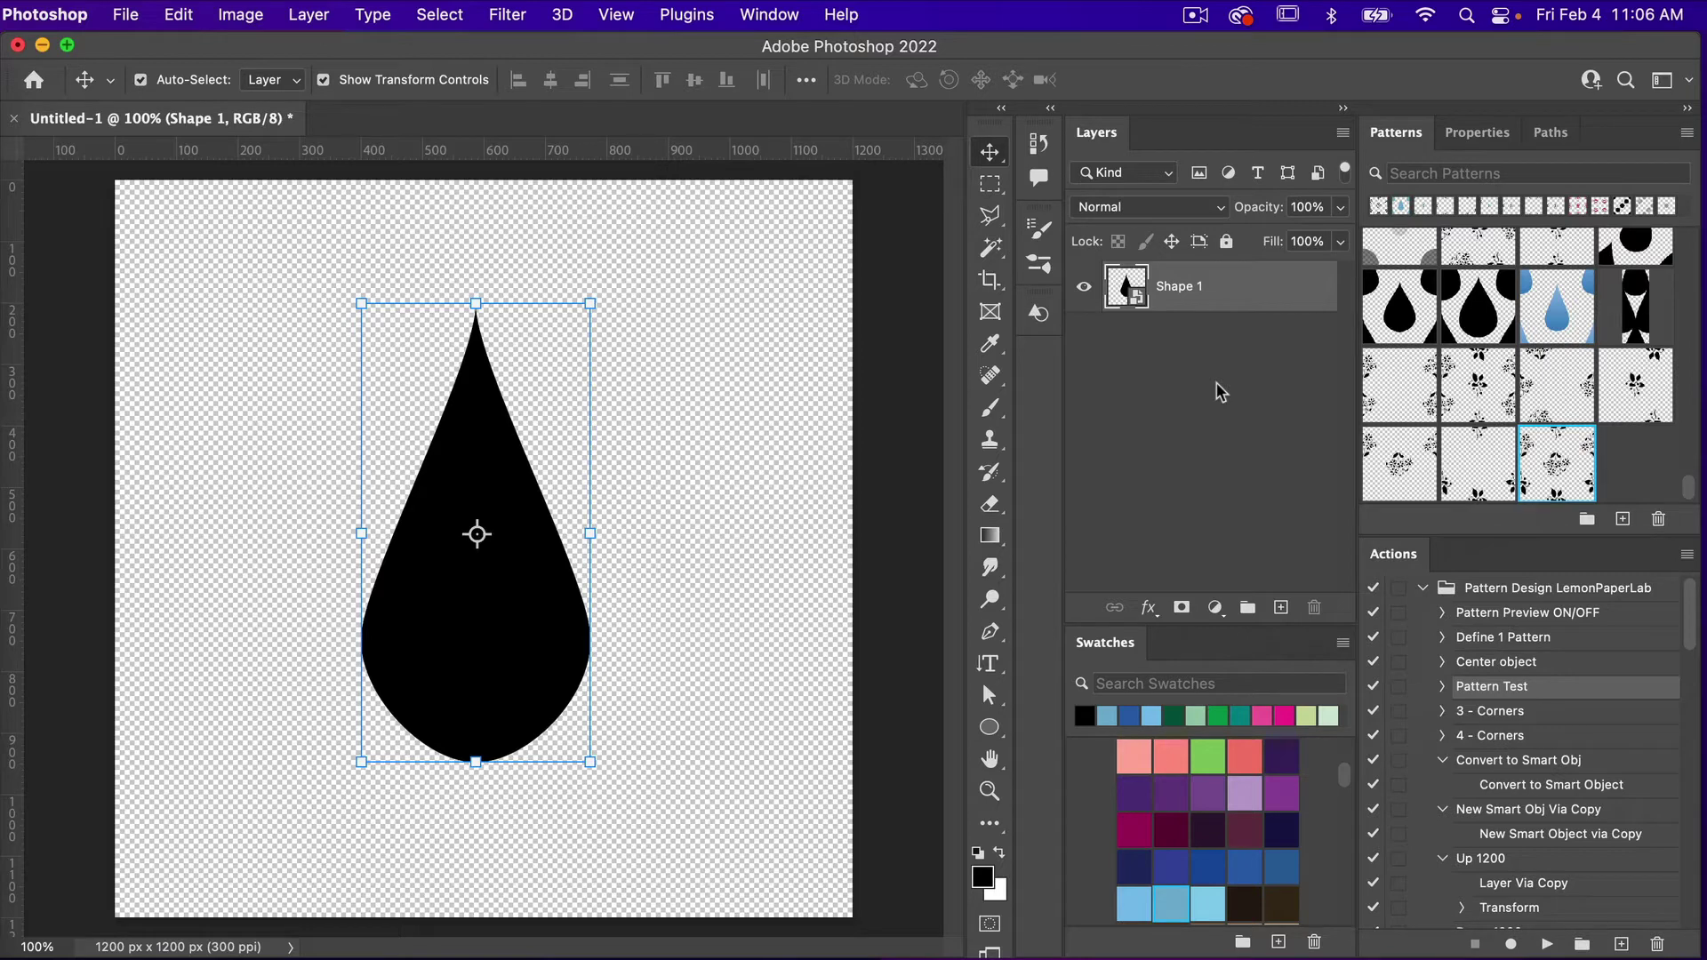
Run the Dot - 1T - Uniform action from Dot-Patterns-1-Object-Set-C to tile the drop
click(1423, 590)
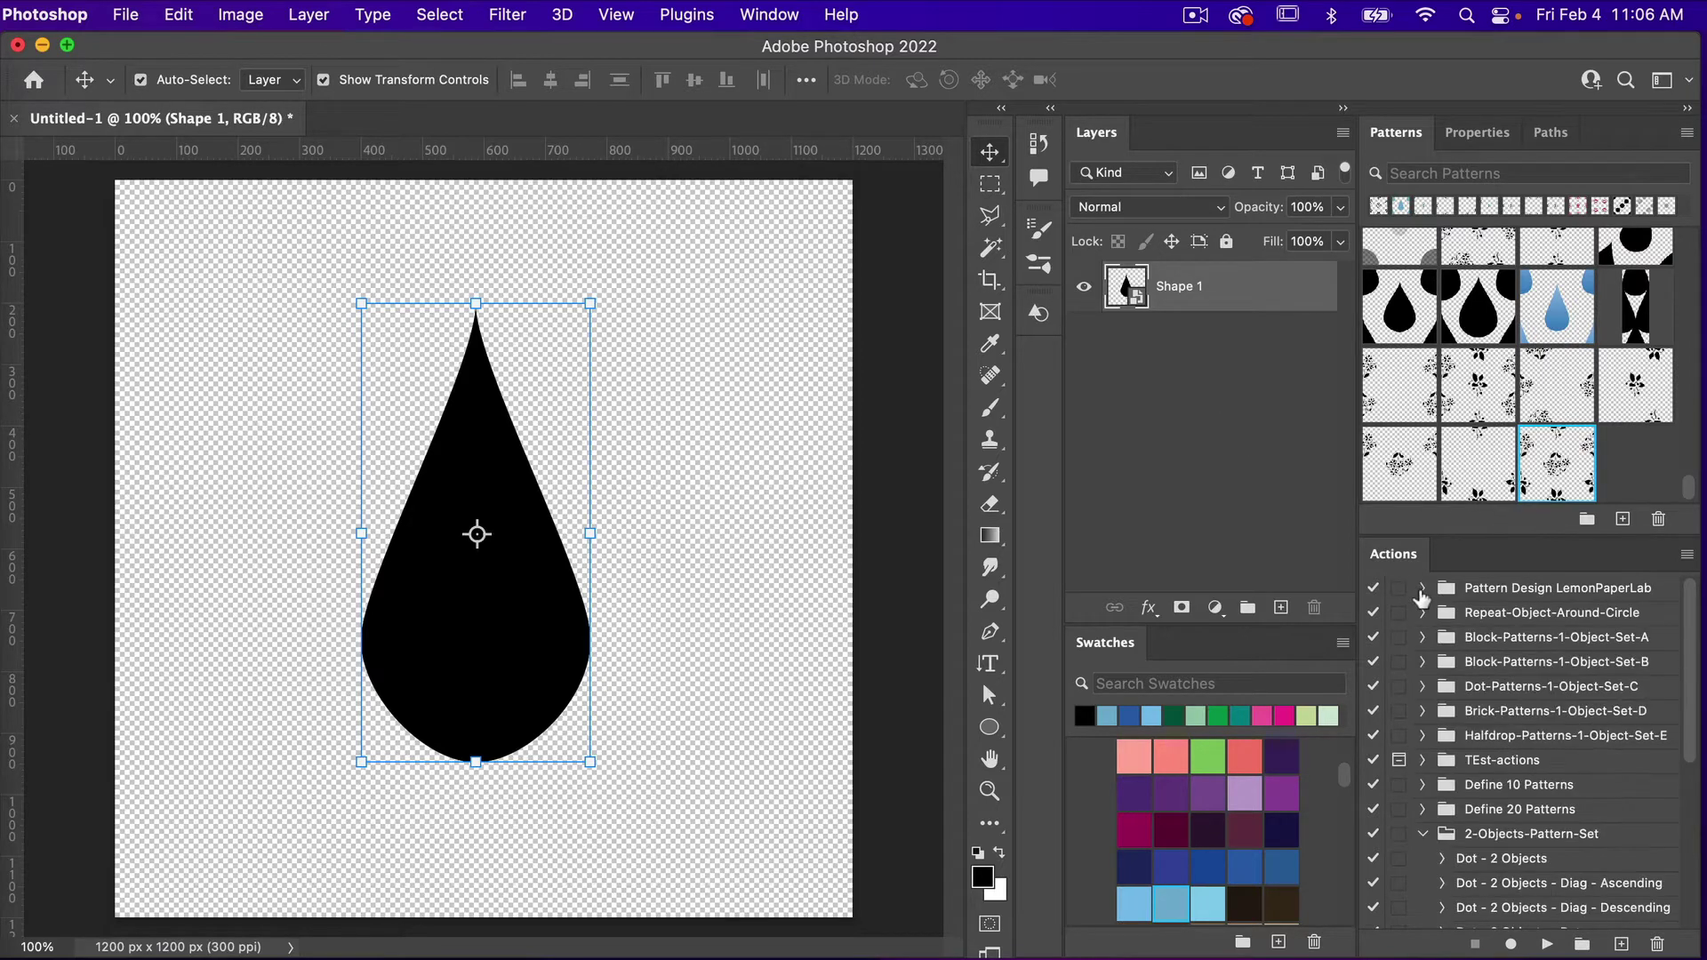
click(1423, 686)
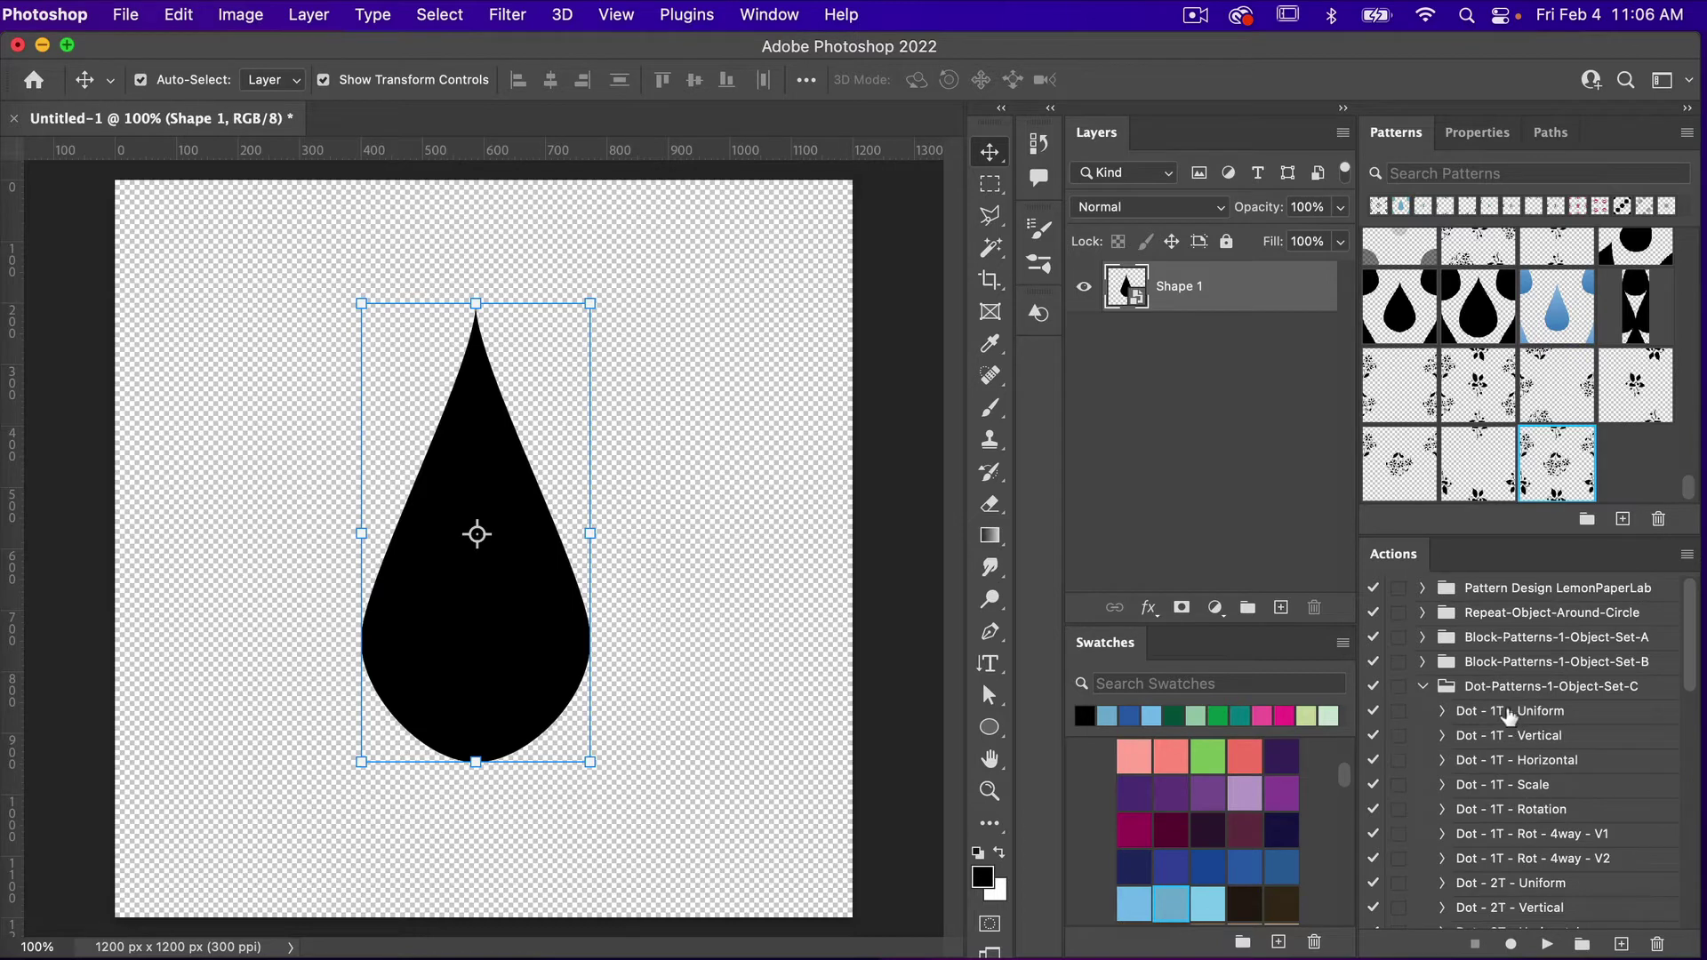
click(1503, 717)
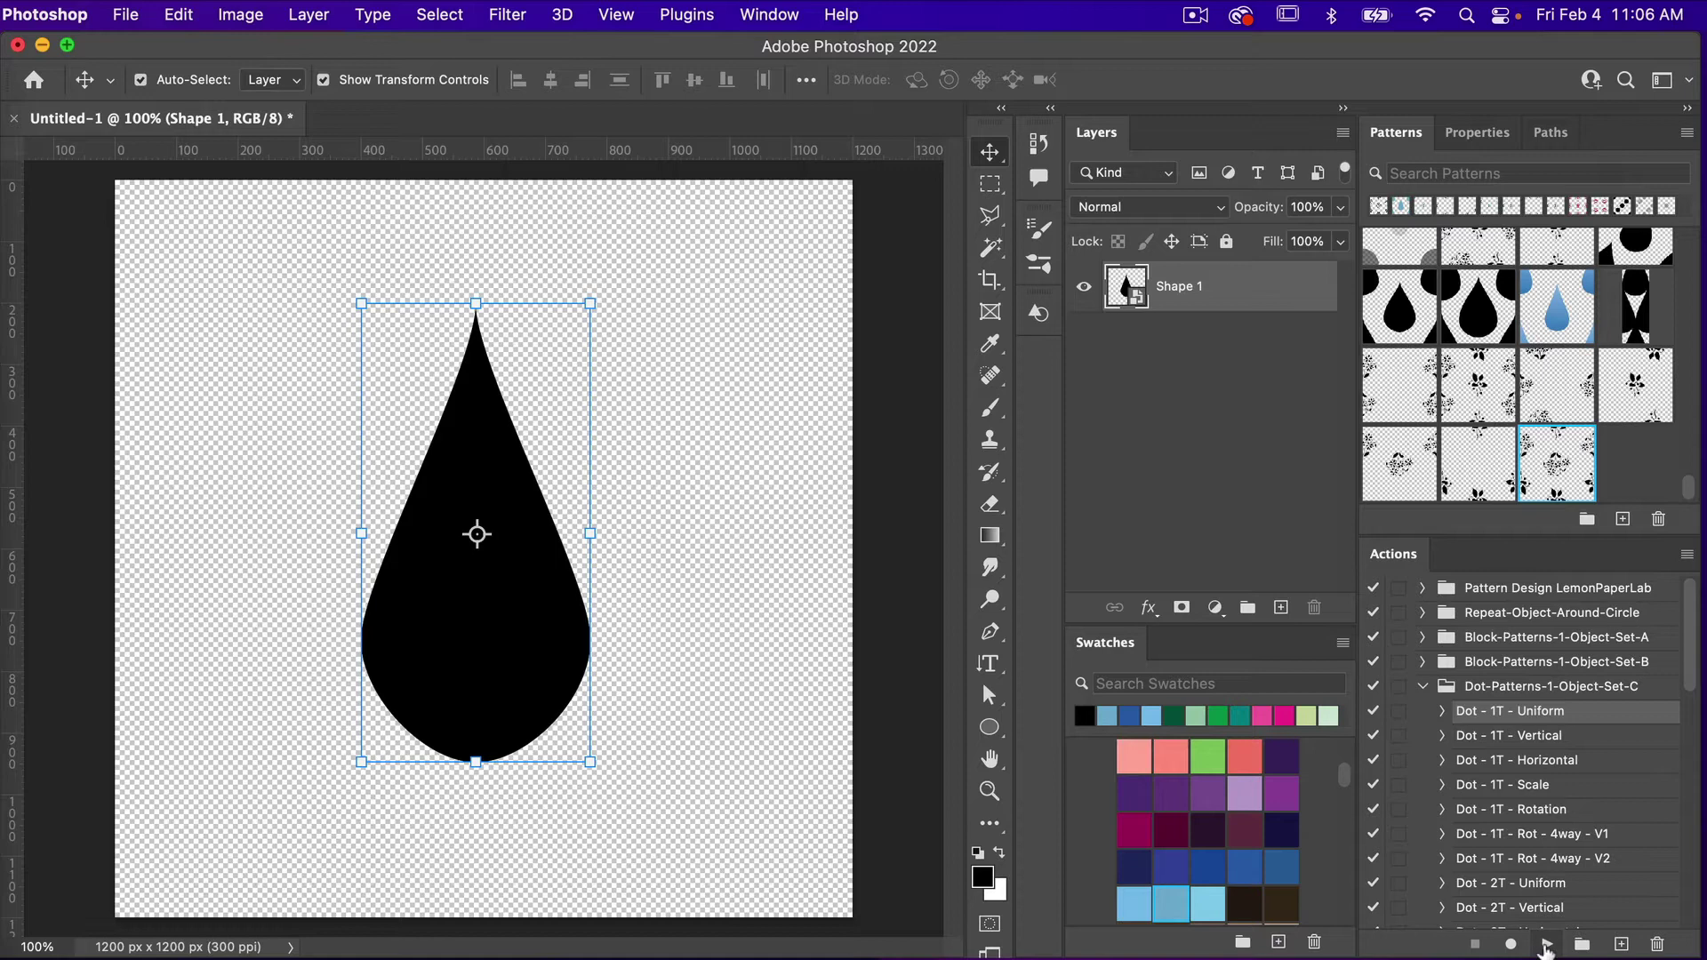
click(1547, 946)
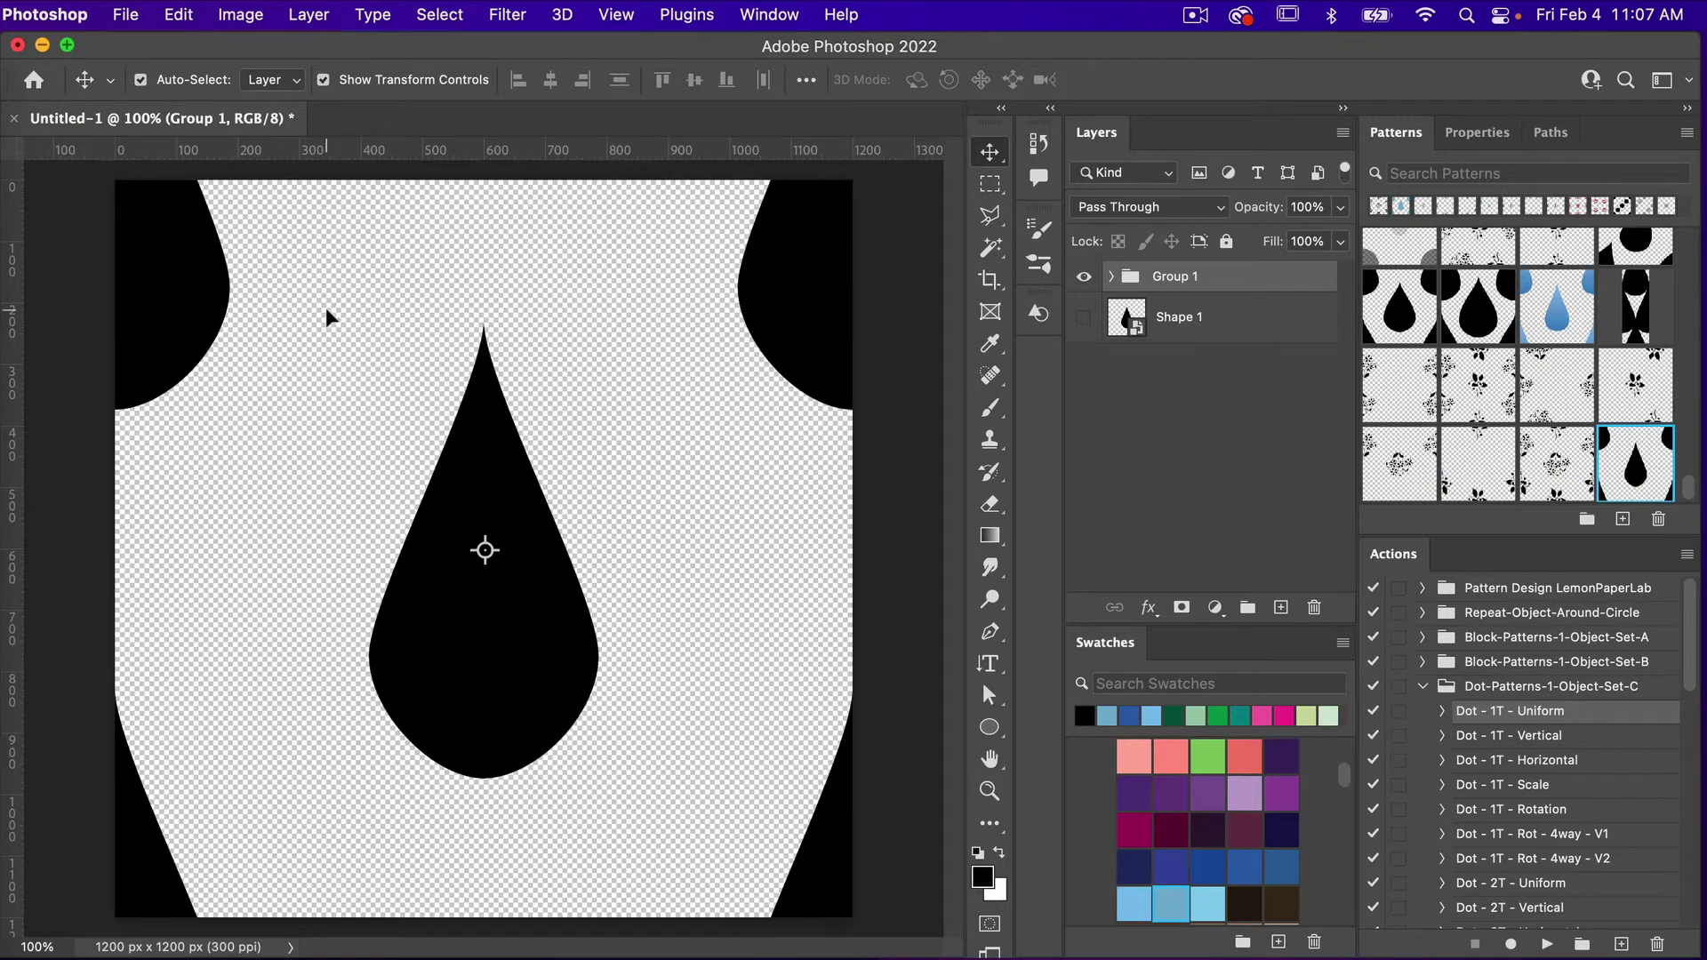
Start a new document with the 3600 × 3600 px, 300 ppi artboard preset
key(super+n)
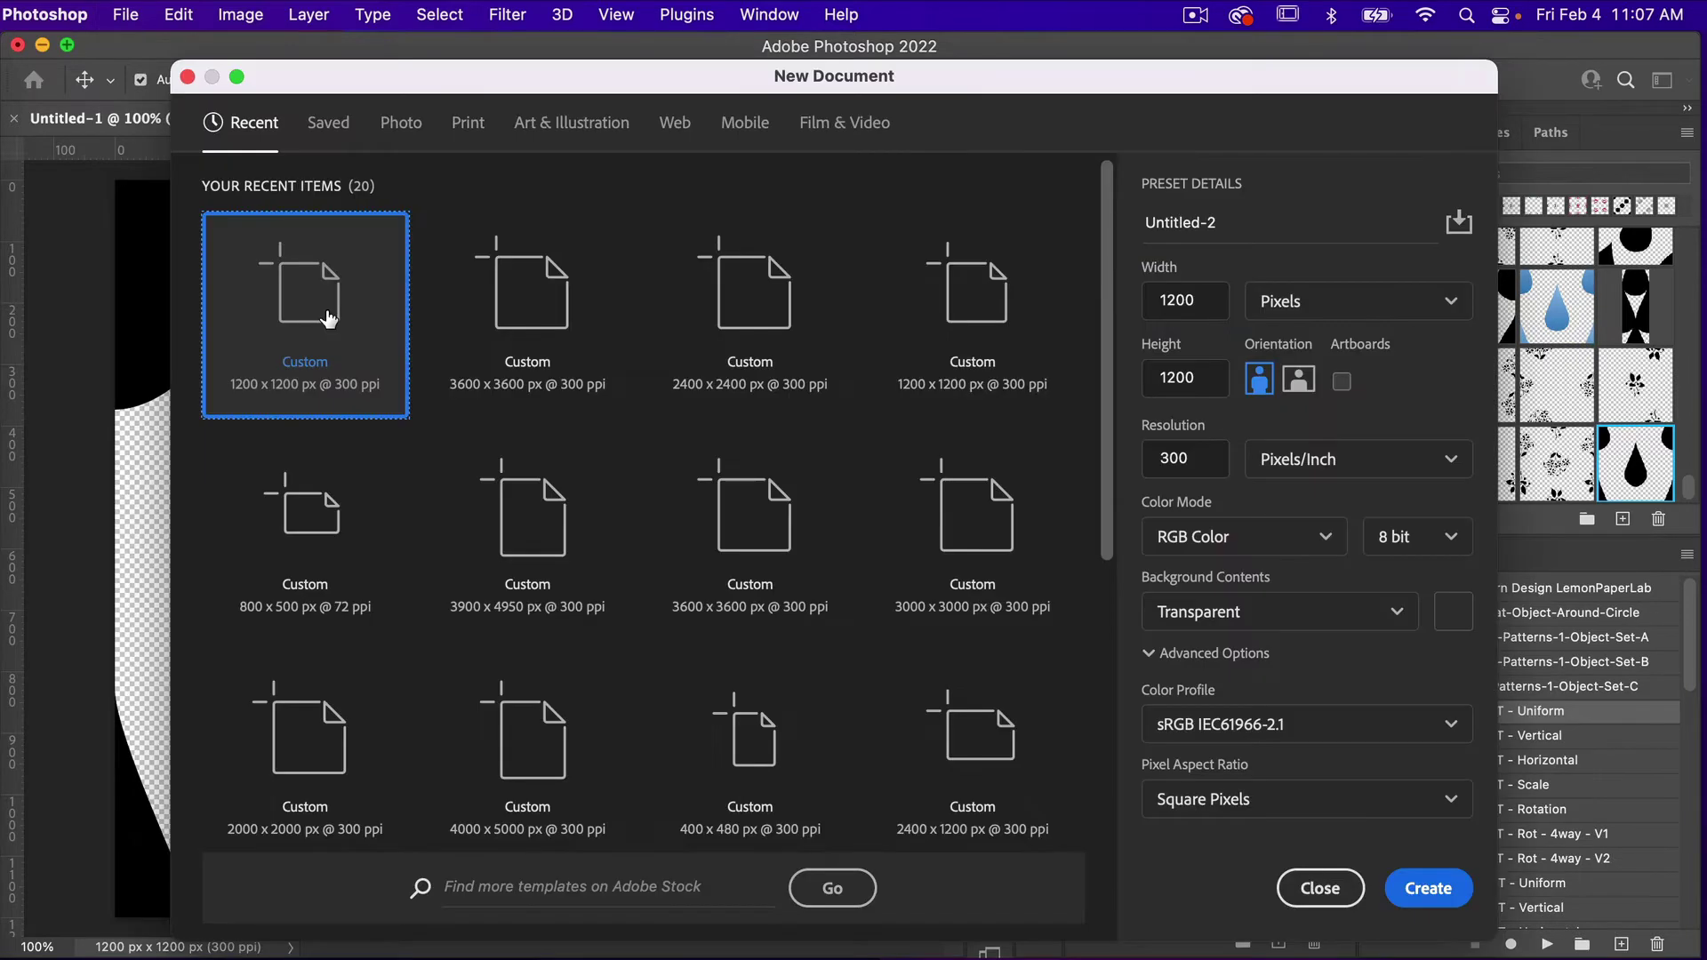
click(531, 318)
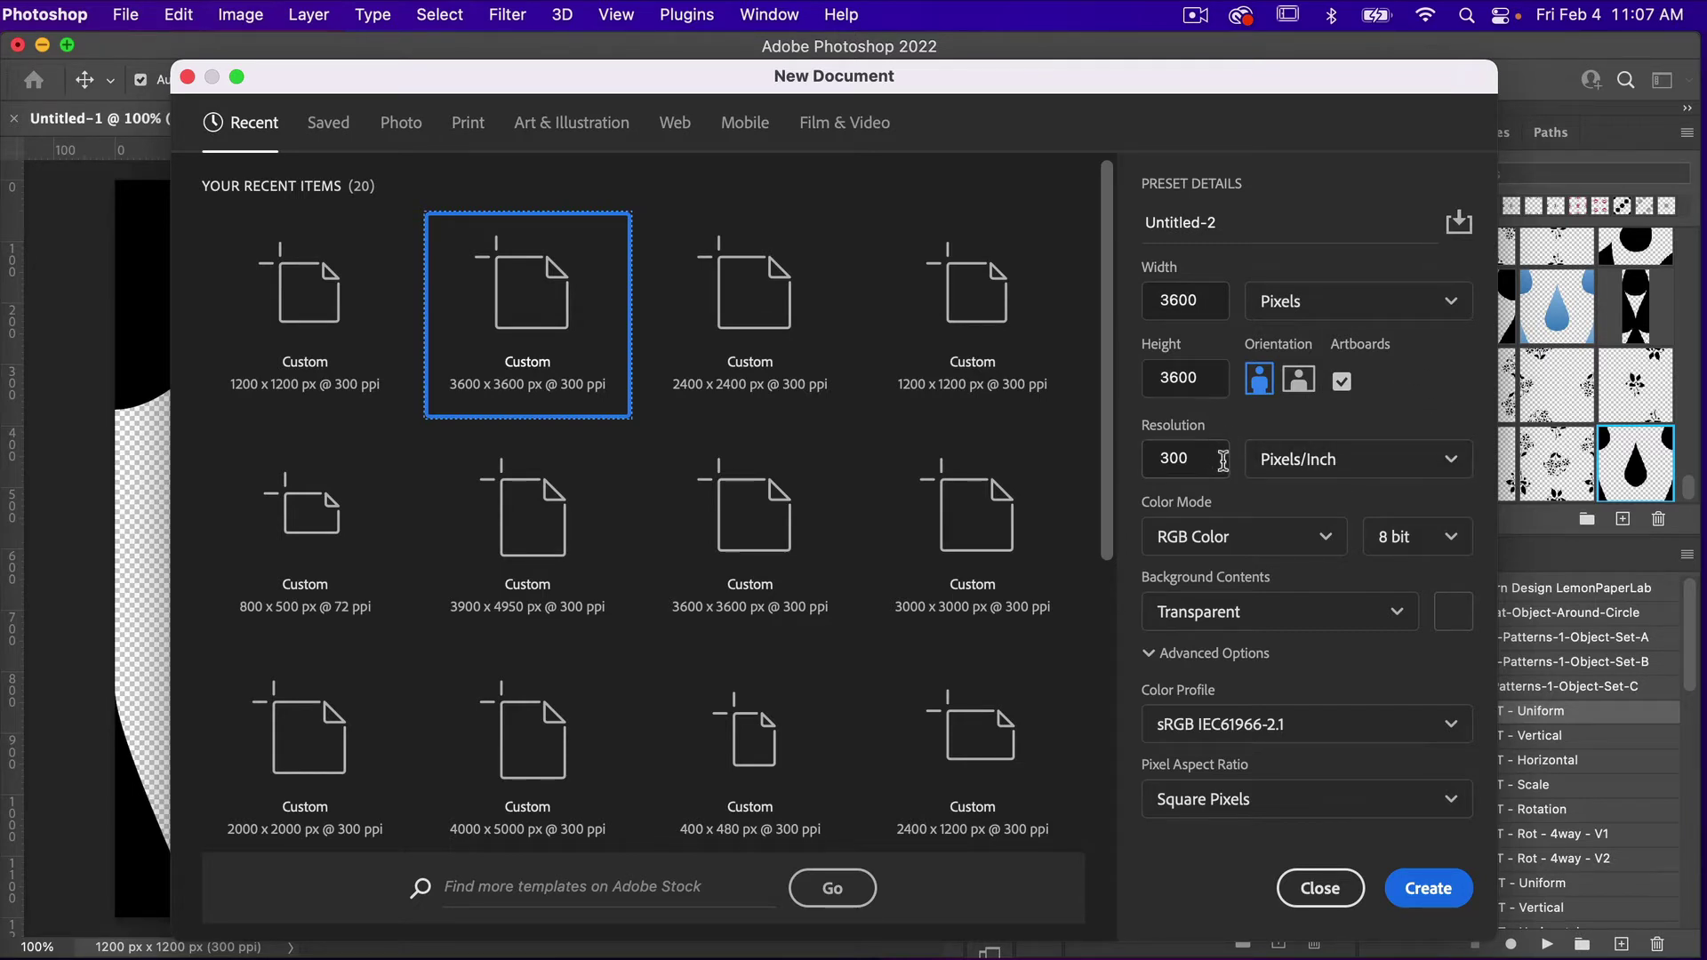
Create the artboard document and add a Pattern Fill layer using the new raindrop pattern
click(1427, 886)
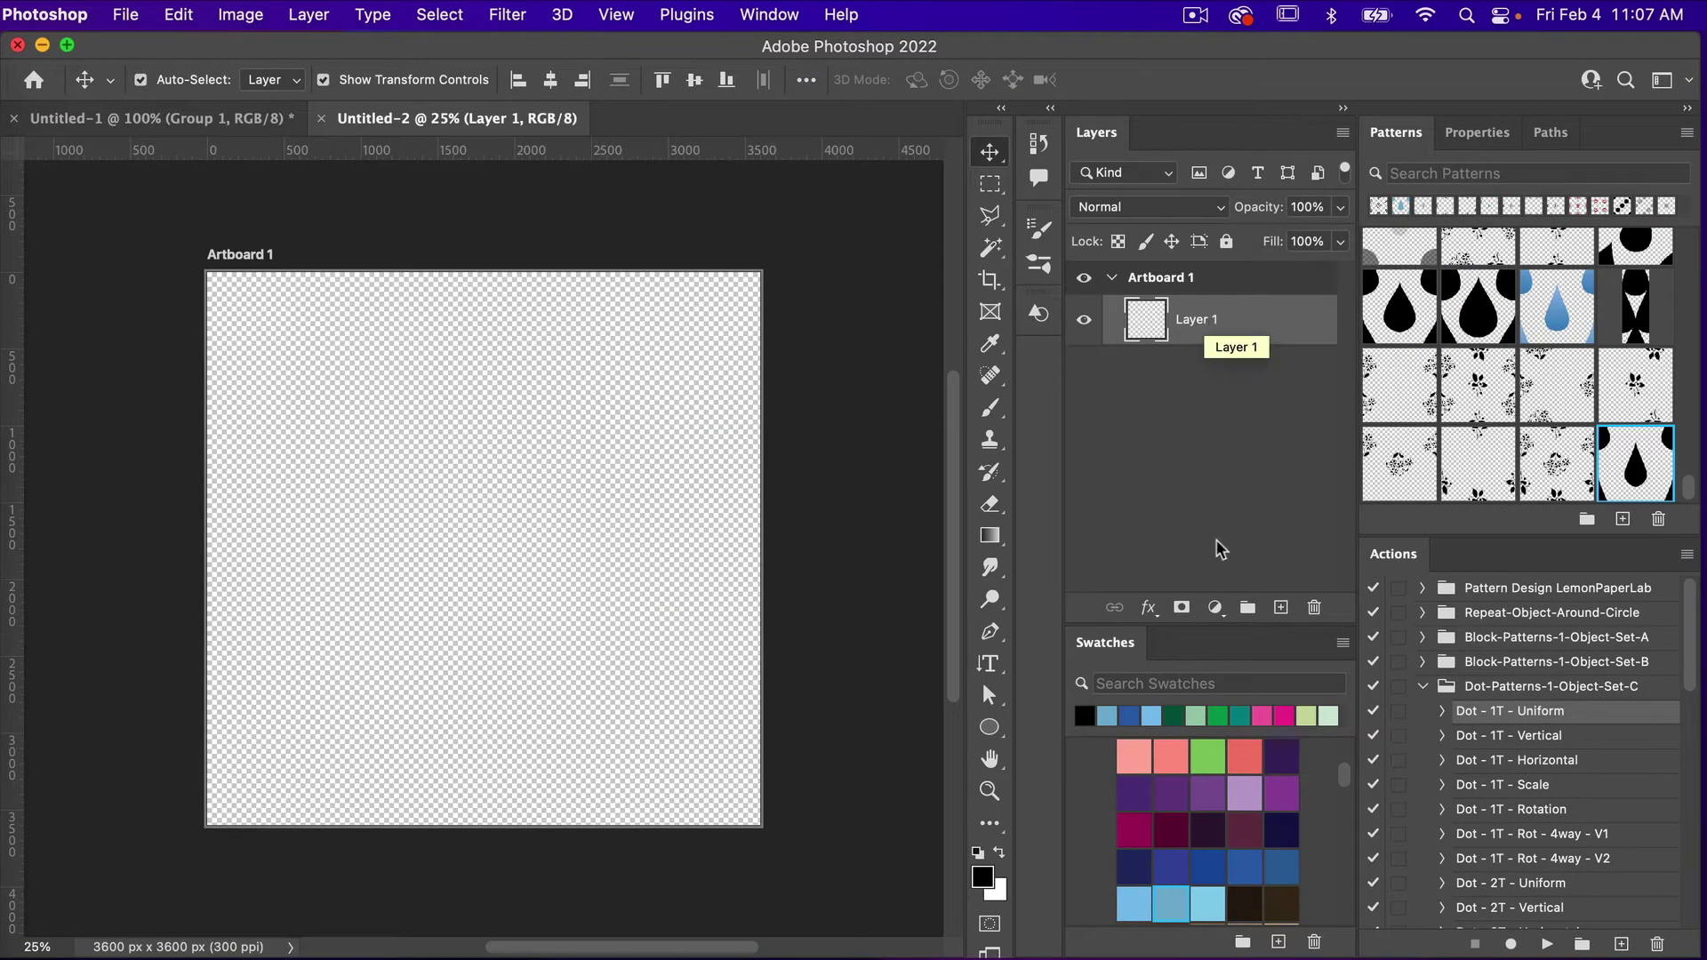
click(1213, 610)
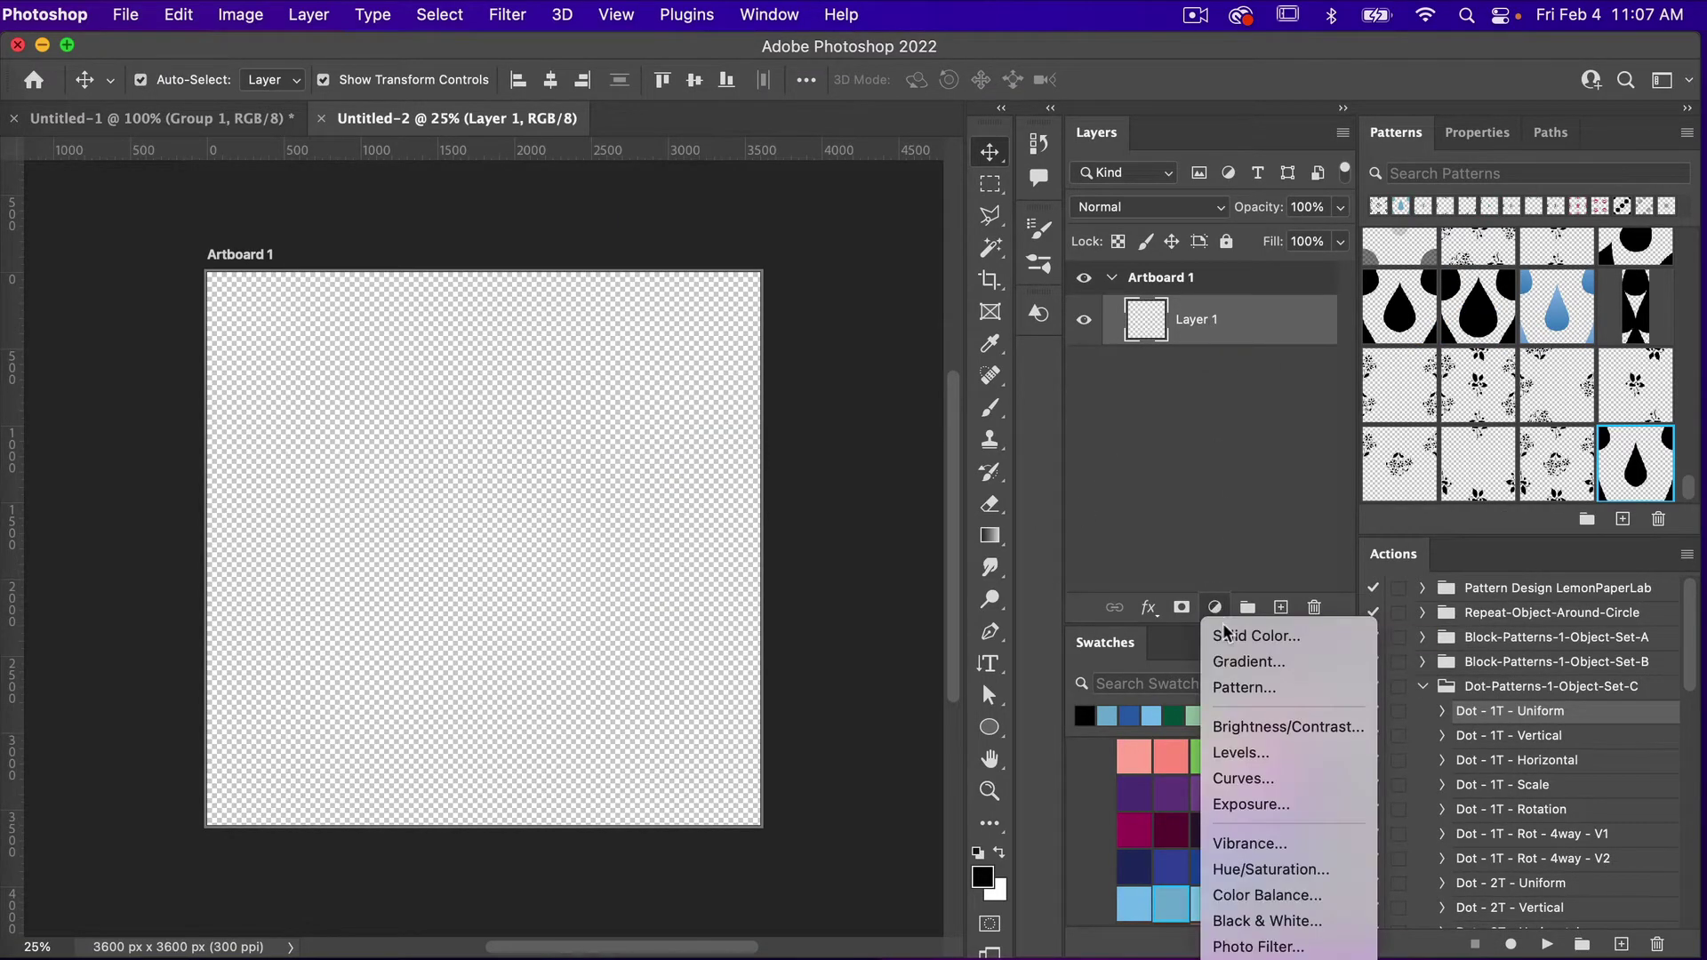
click(1245, 688)
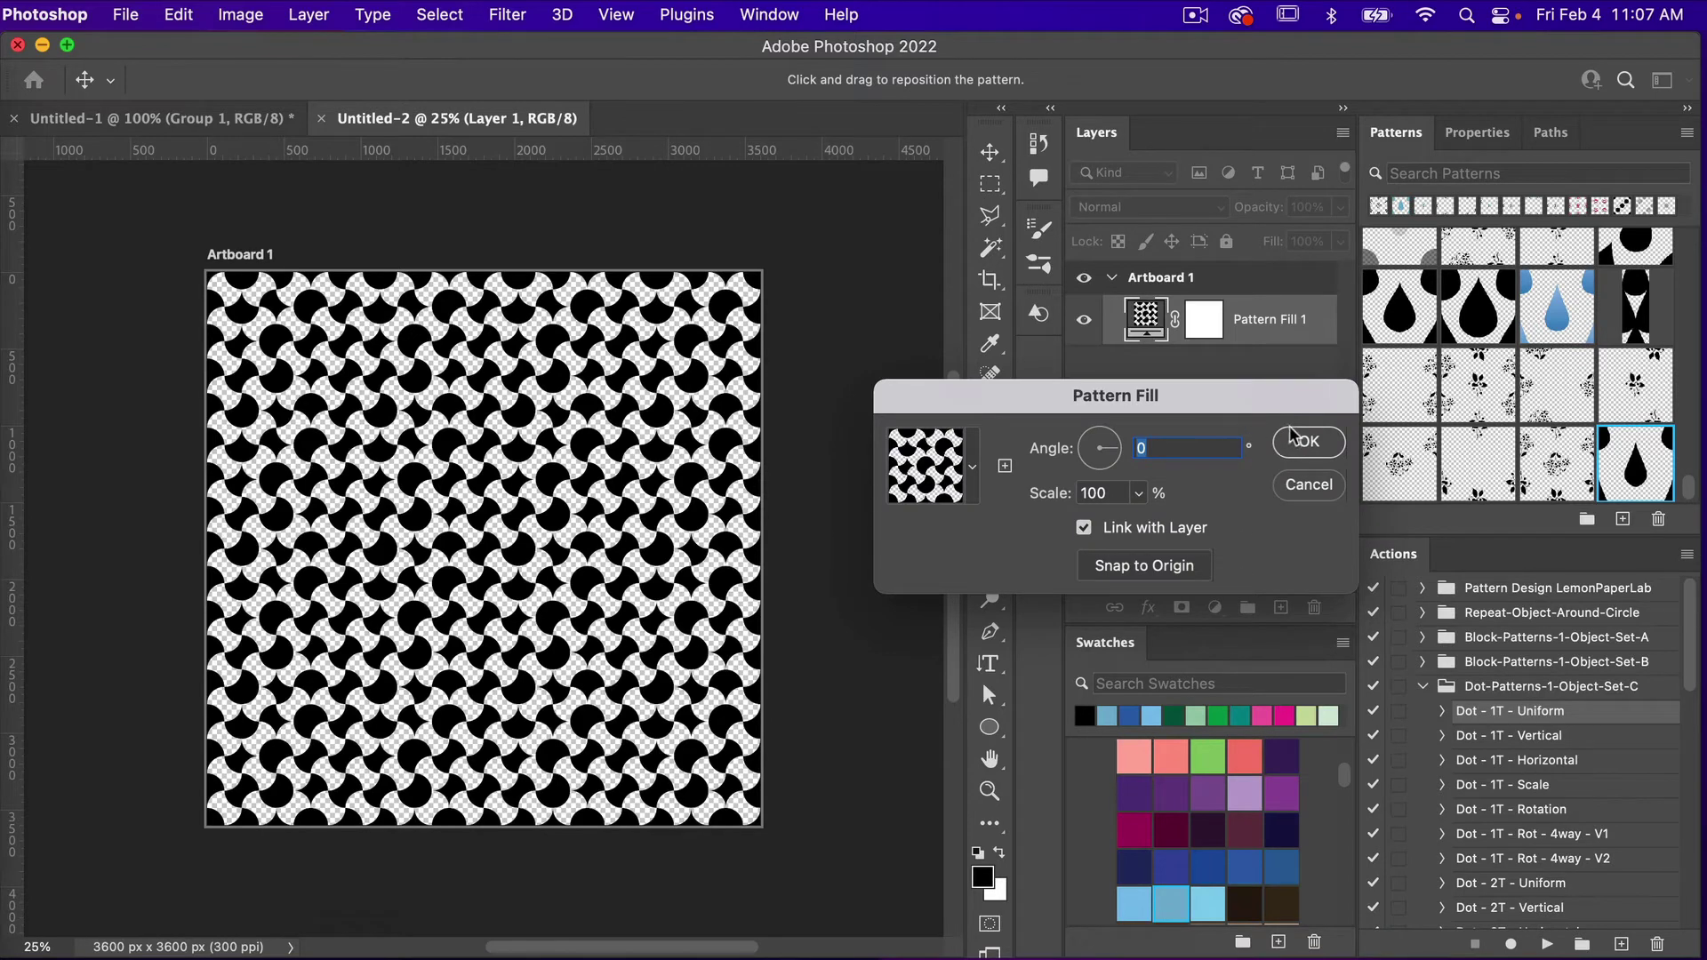
click(1301, 447)
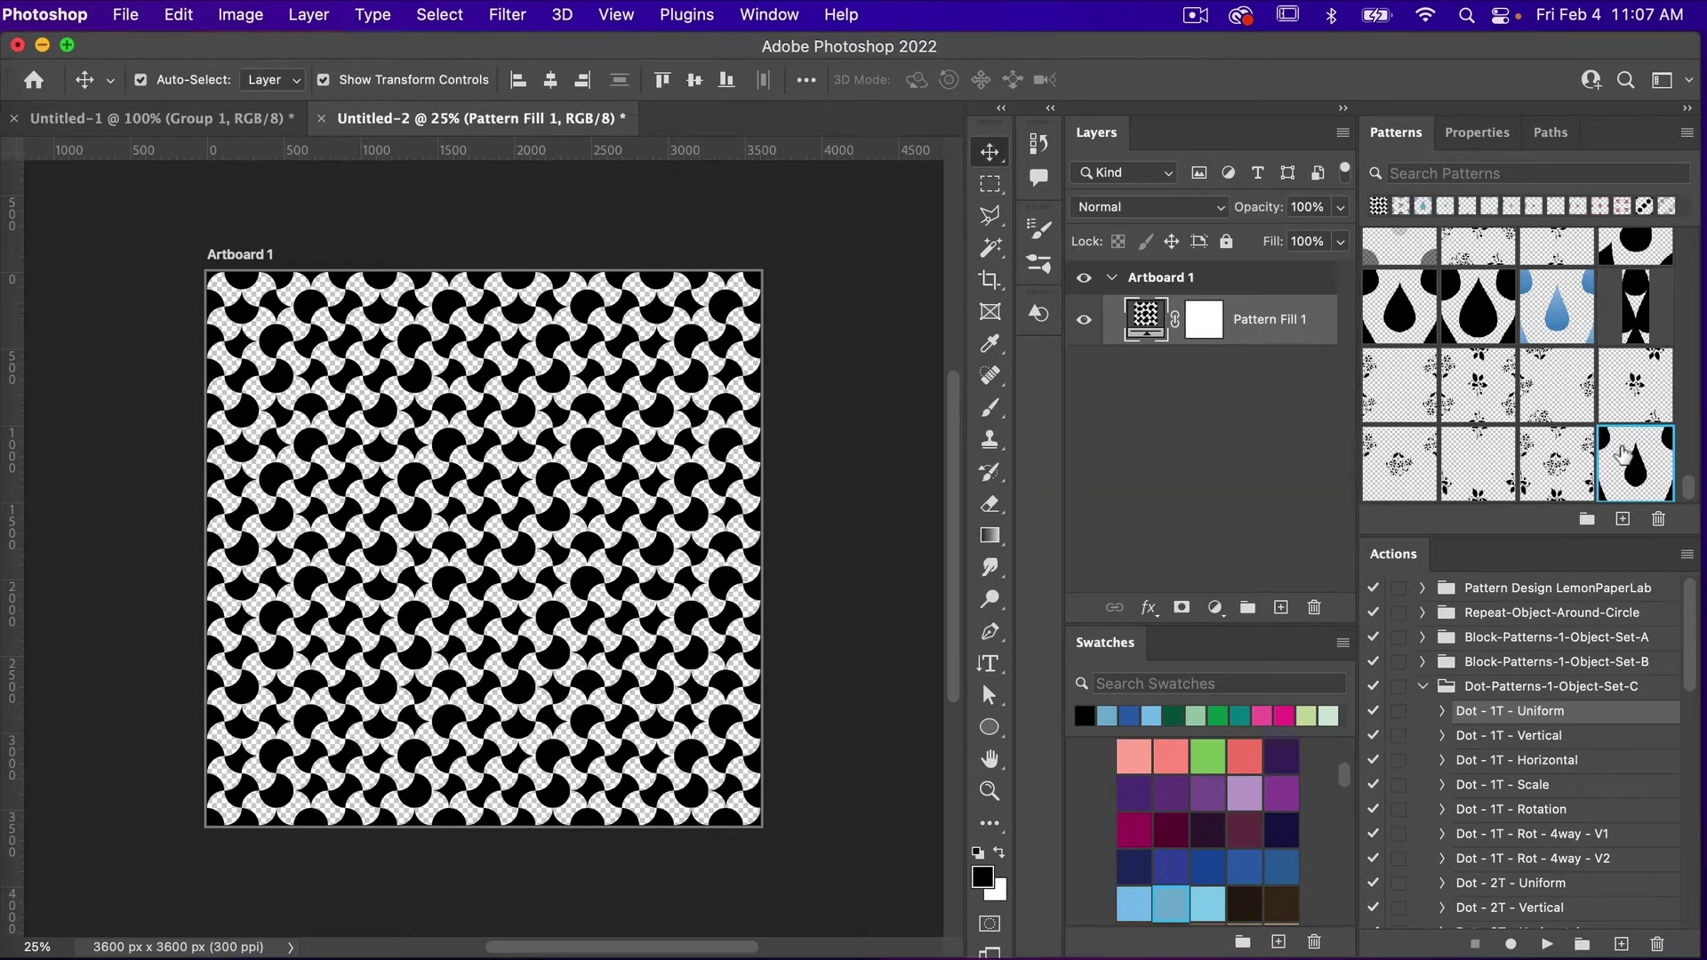
click(769, 14)
click(1624, 458)
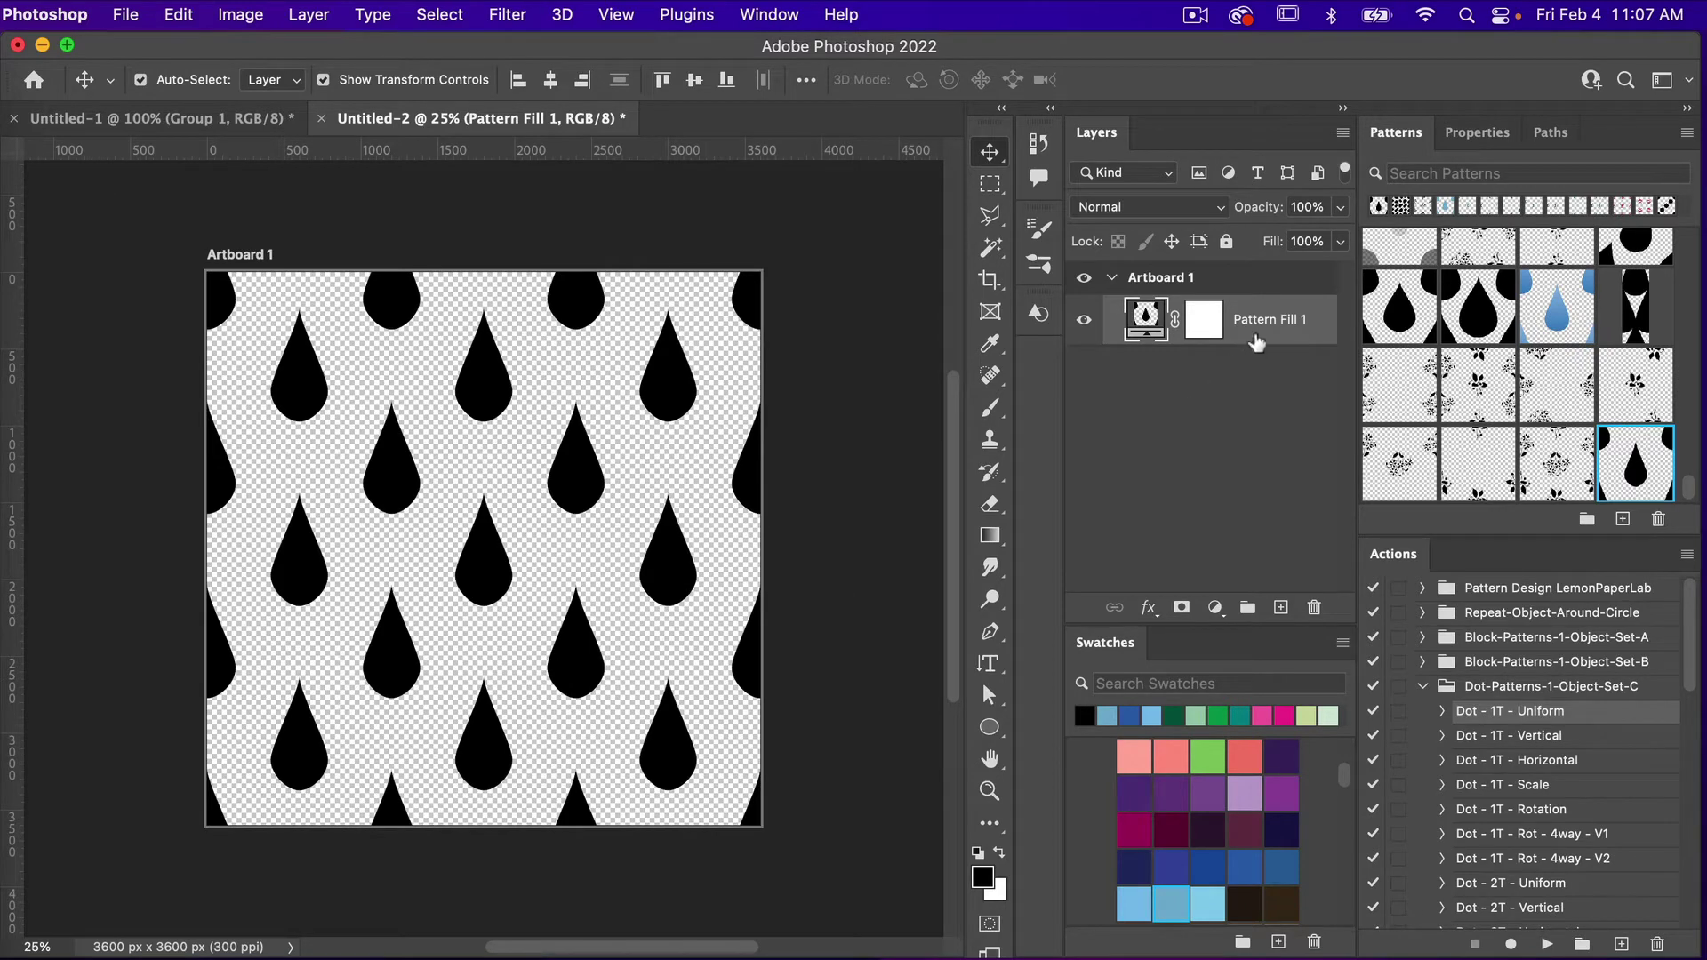
Add a Solid Color fill layer in blue 33569e
click(1214, 610)
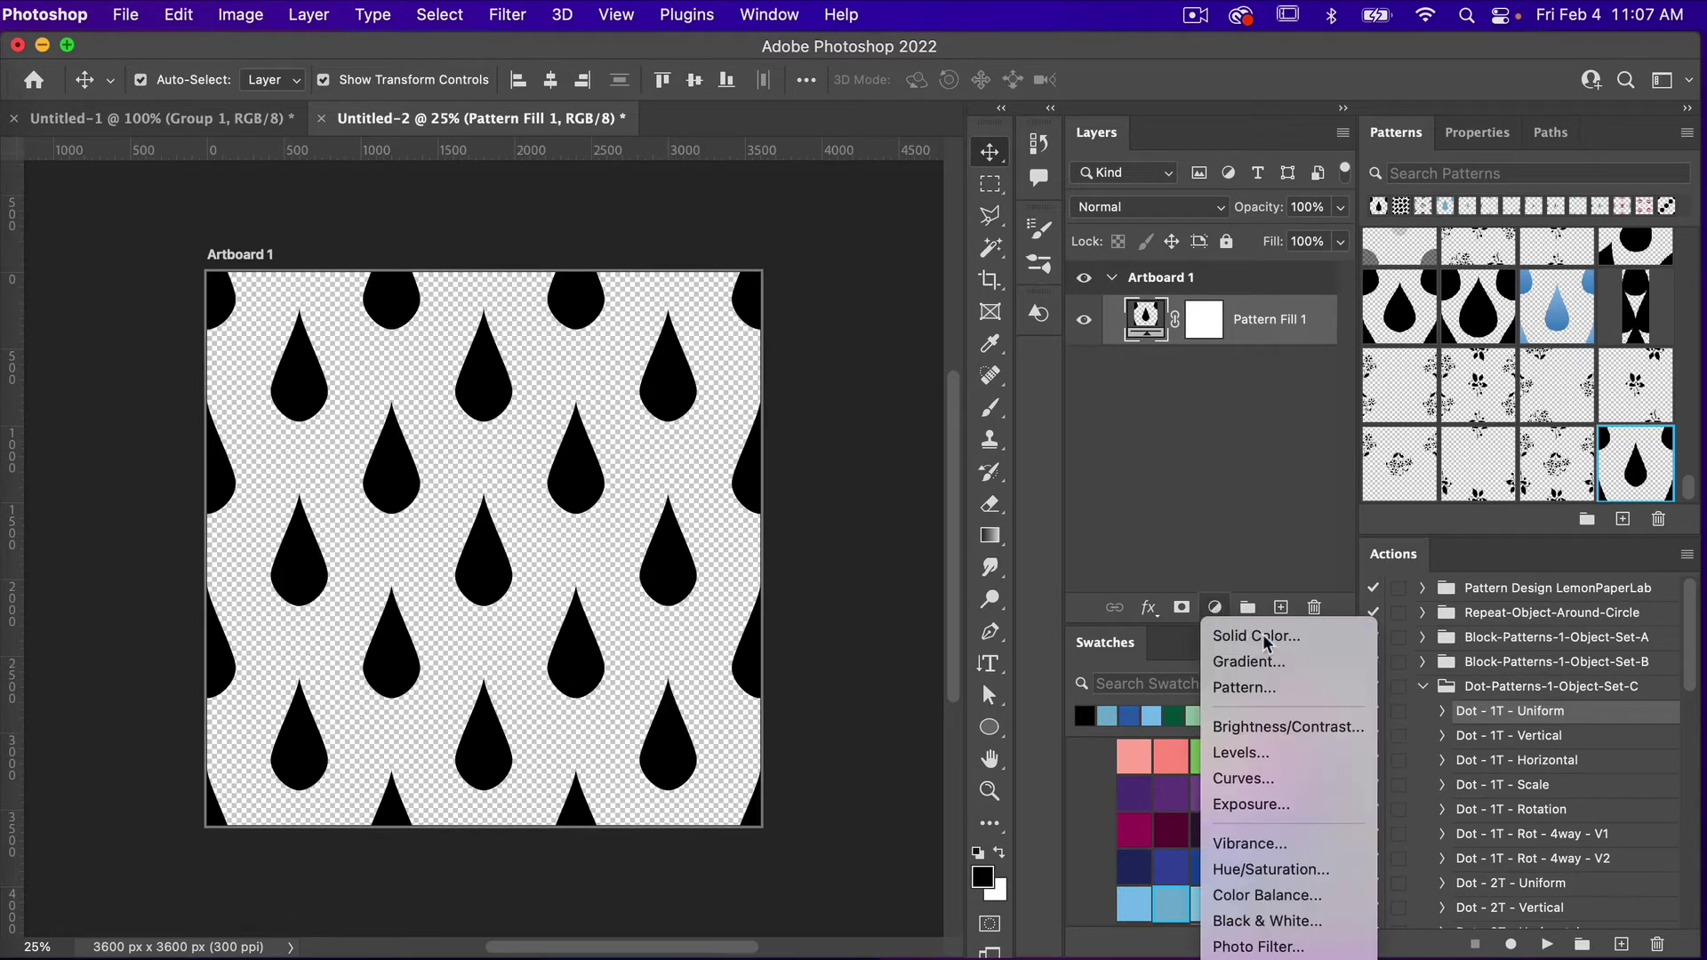
click(1220, 634)
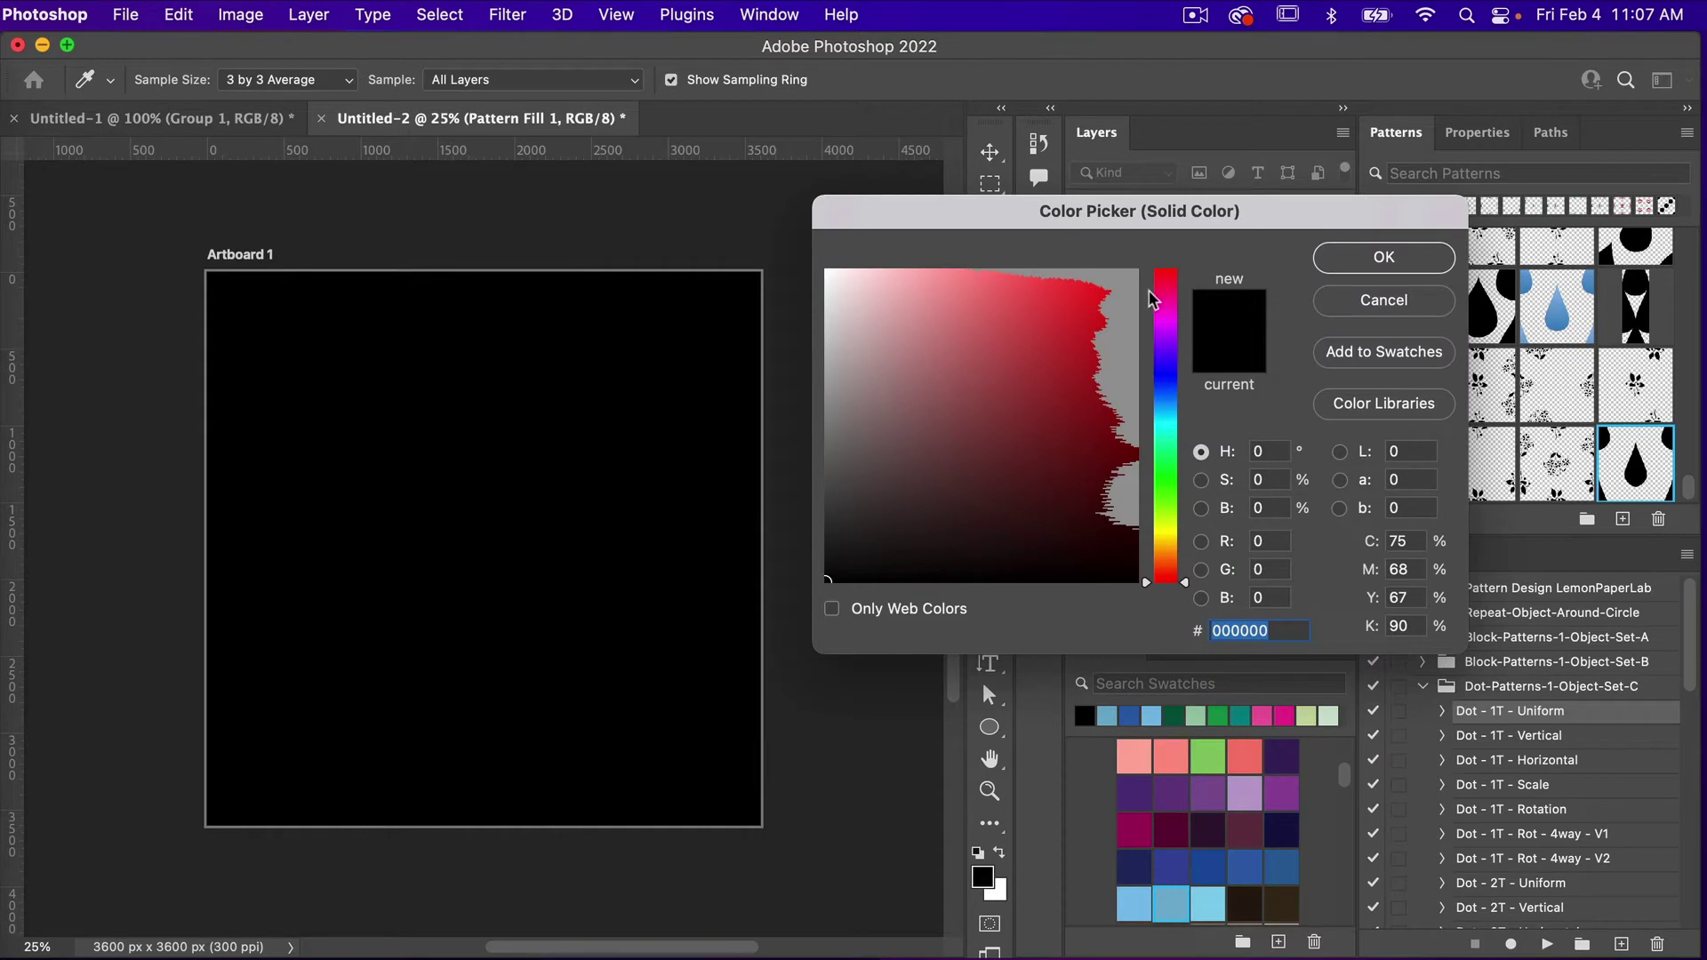
click(1163, 379)
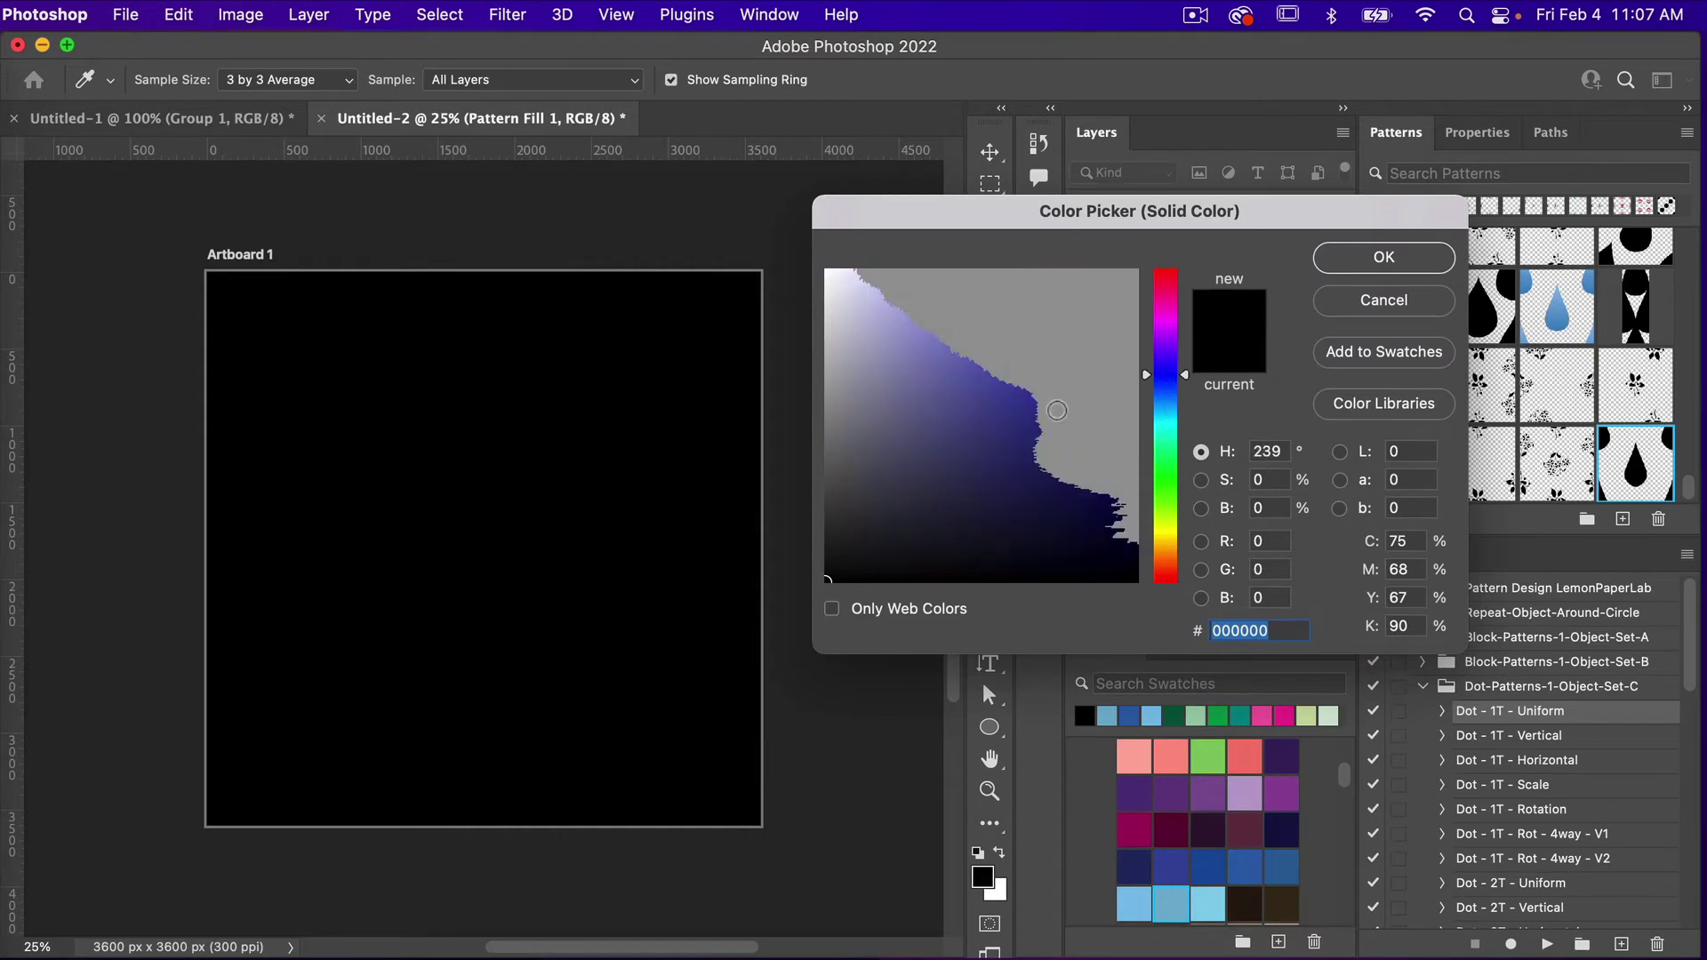
click(1186, 391)
click(1037, 389)
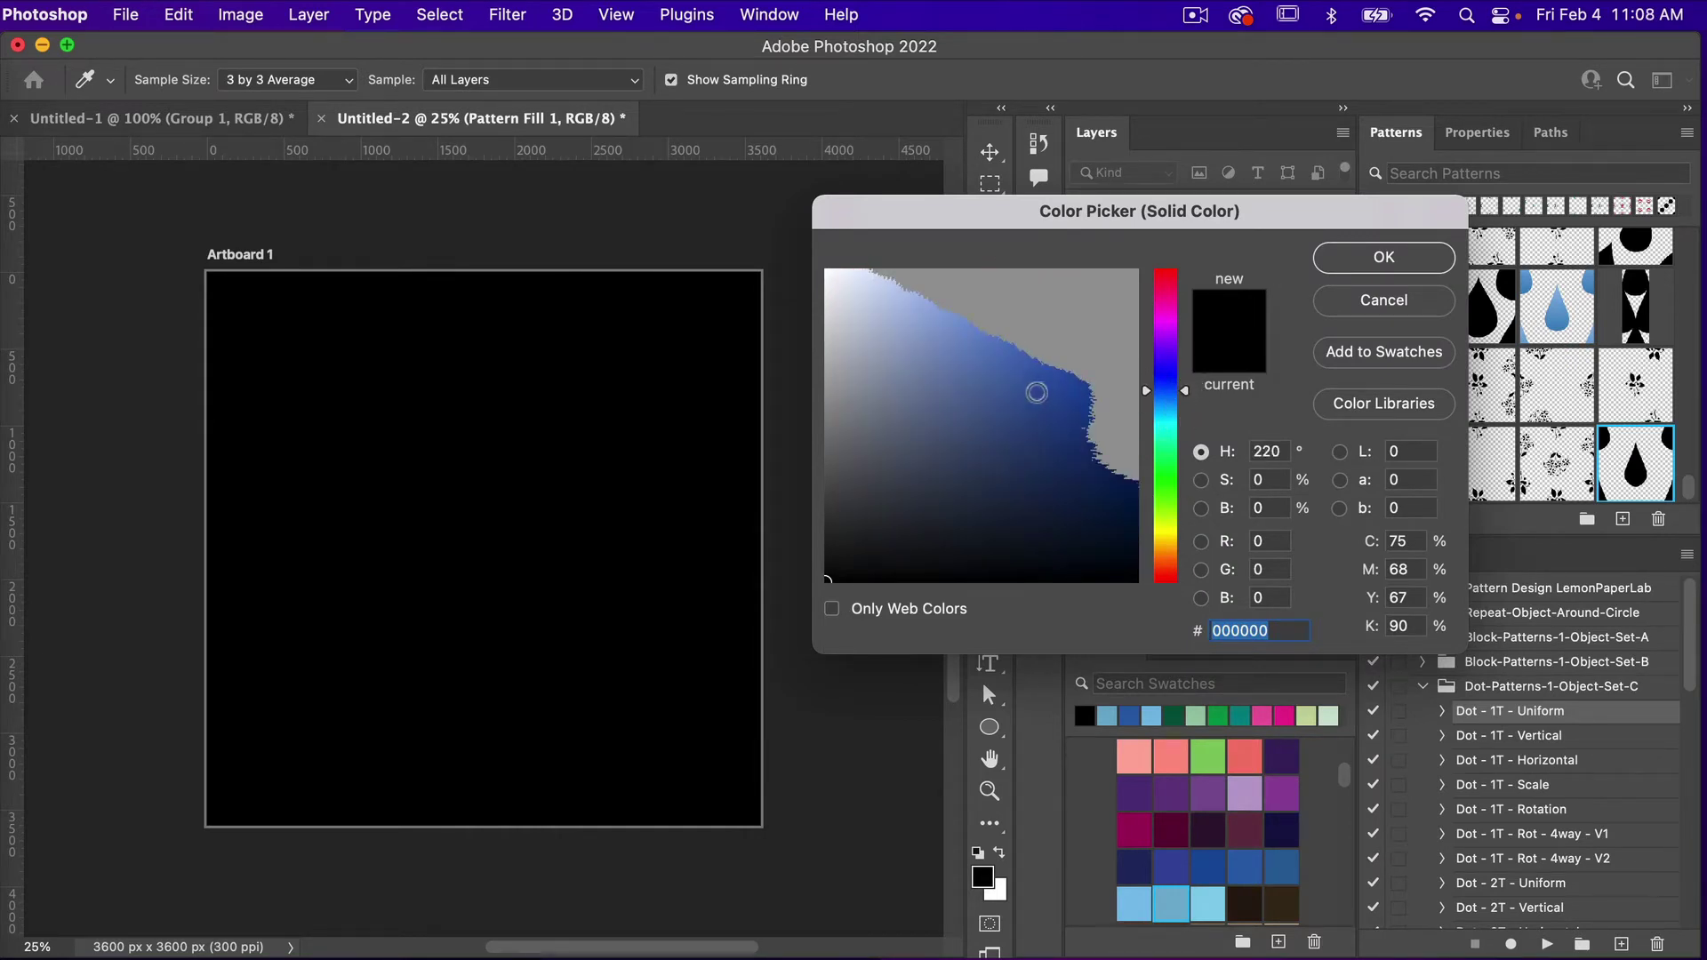
click(1367, 263)
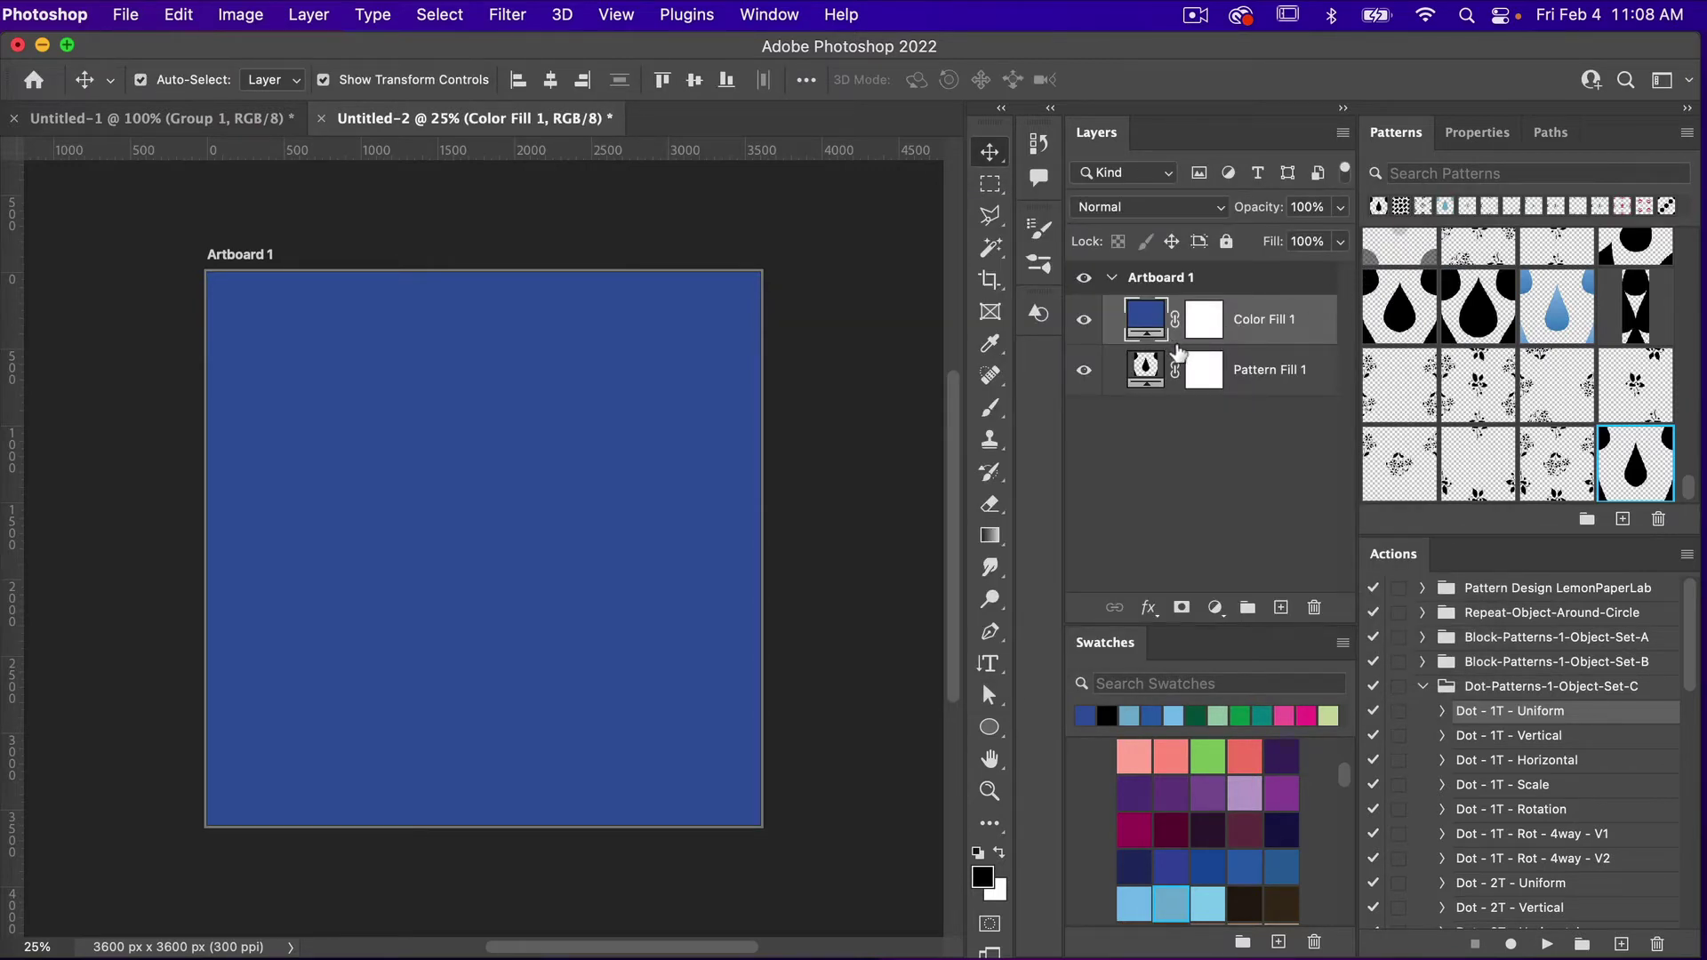
Clip Color Fill 1 to the raindrop Pattern Fill 1 layer
right_click(1179, 352)
right_click(1258, 319)
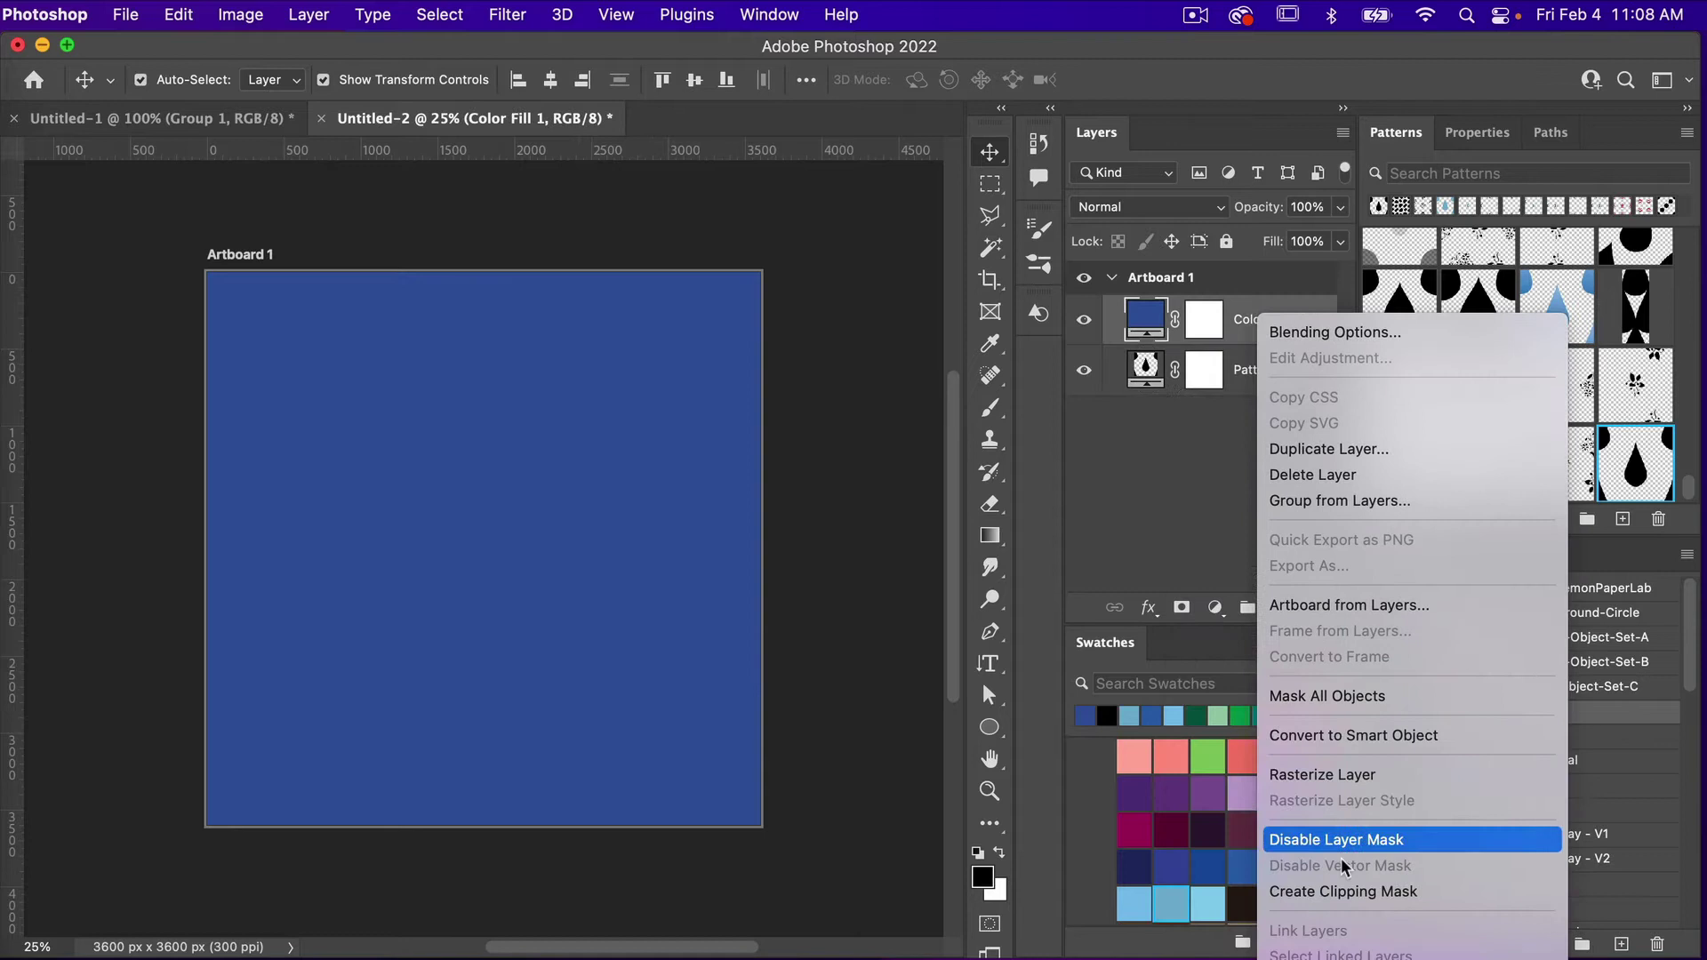
click(1236, 317)
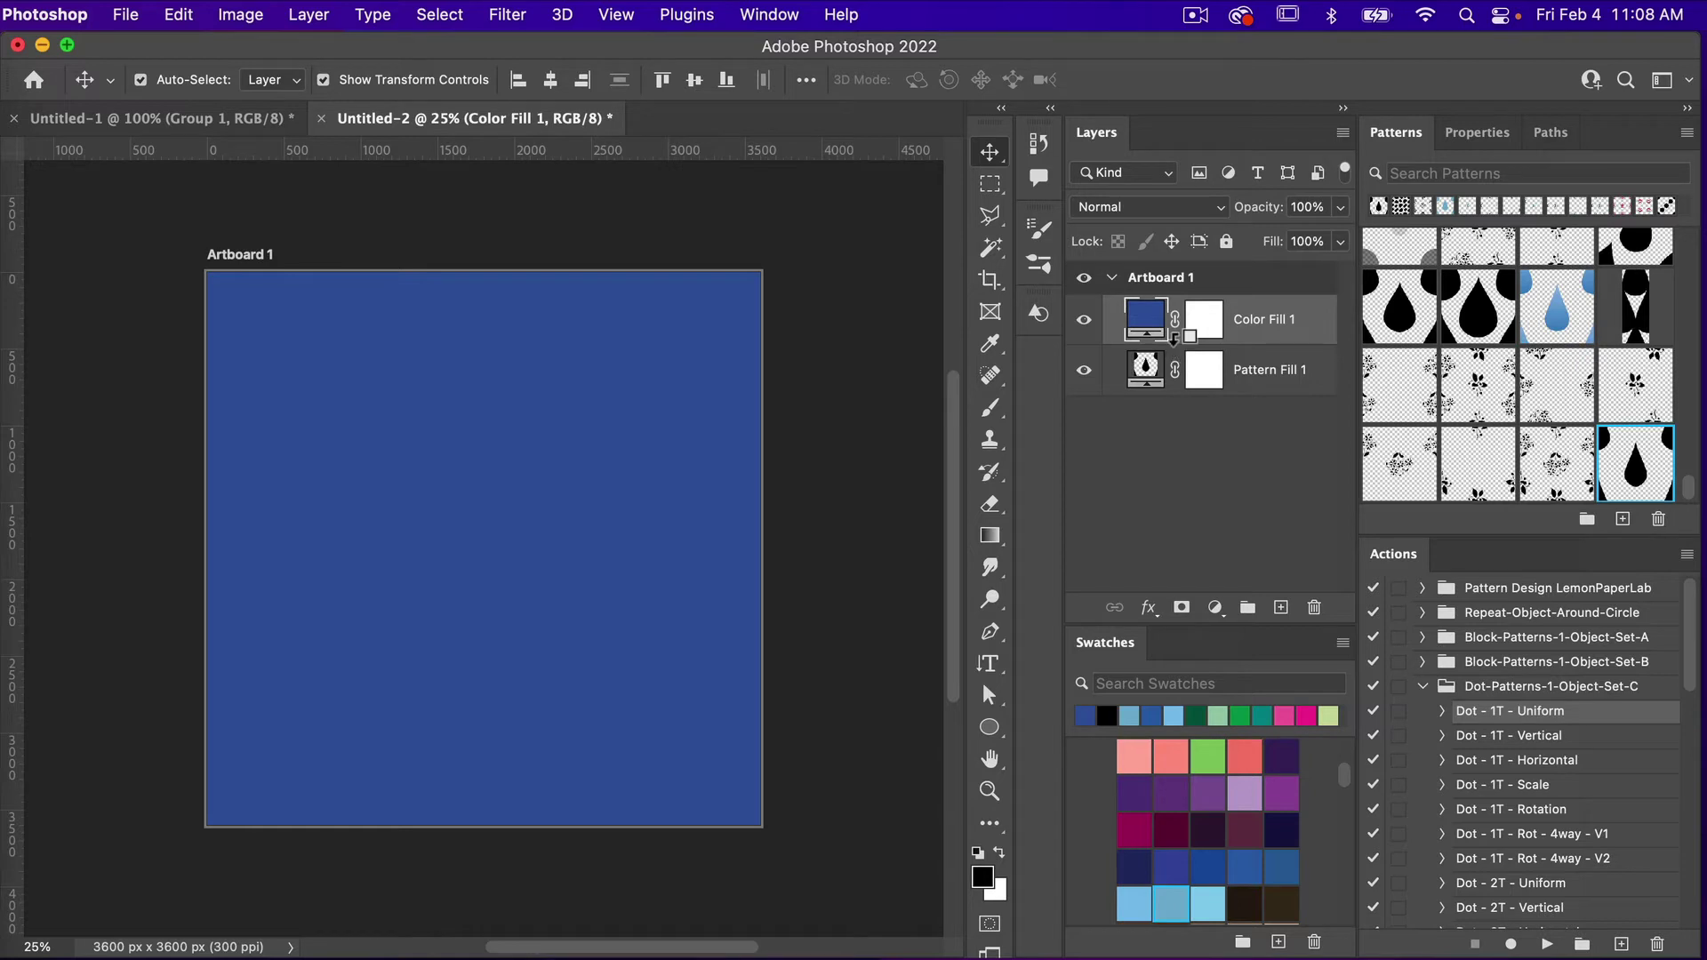
alt+click(1174, 339)
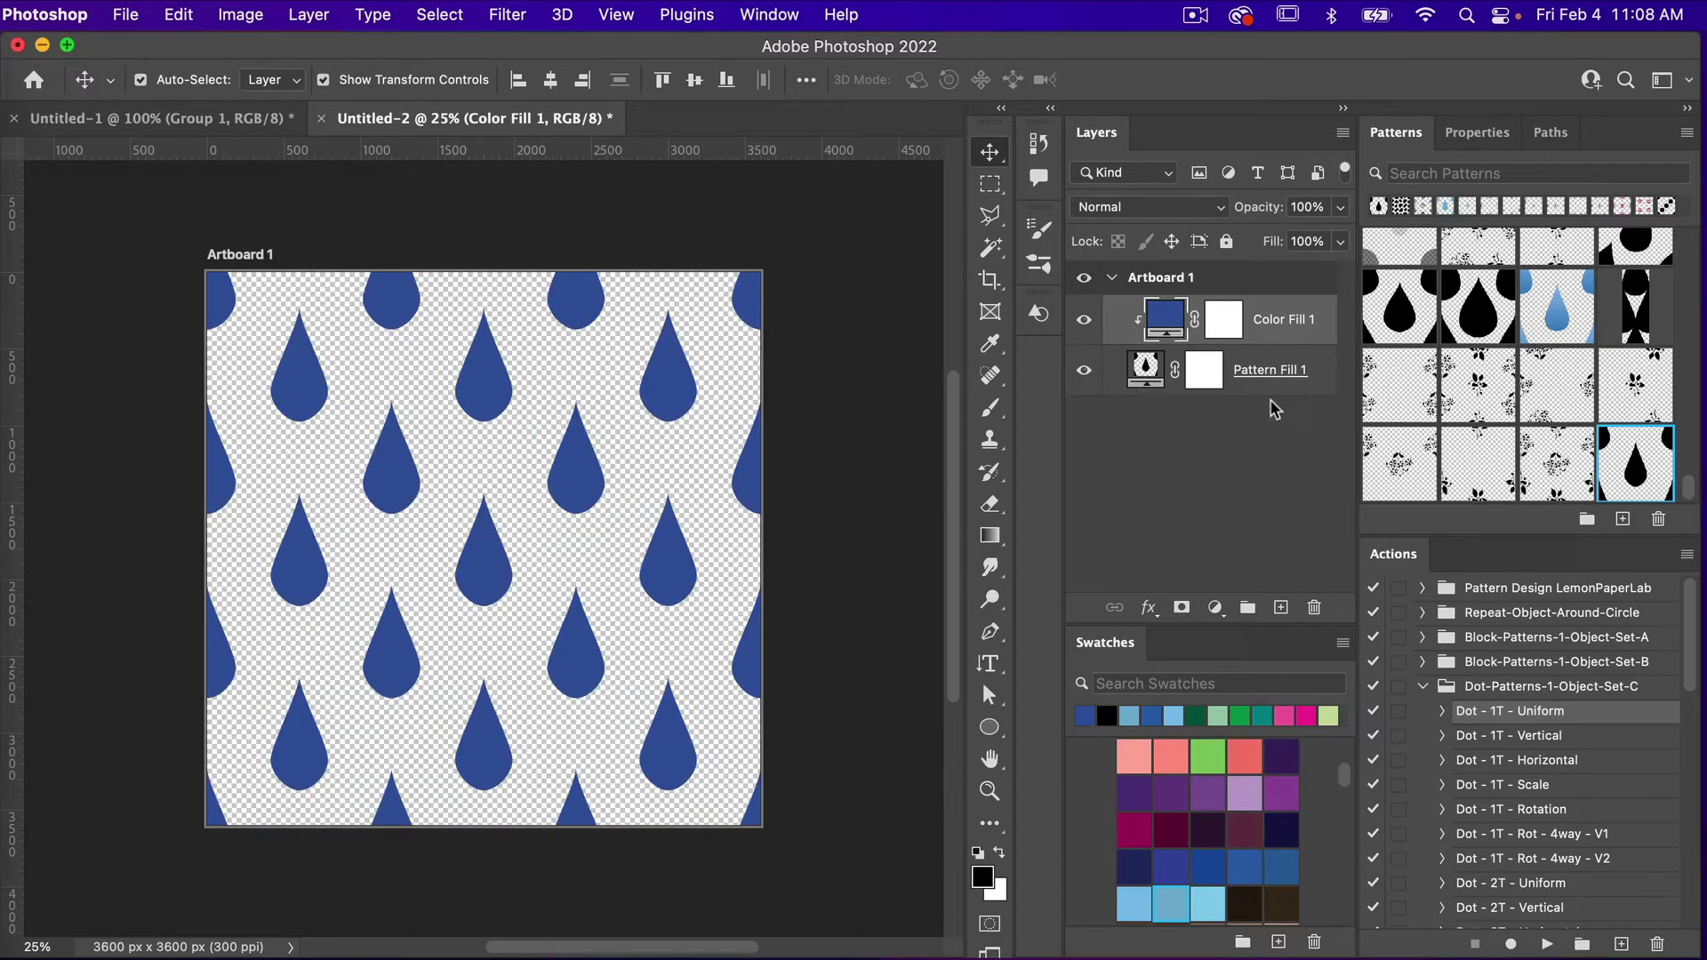
Add a white ffffff Color Fill 2 layer and move it below Pattern Fill 1
click(1214, 608)
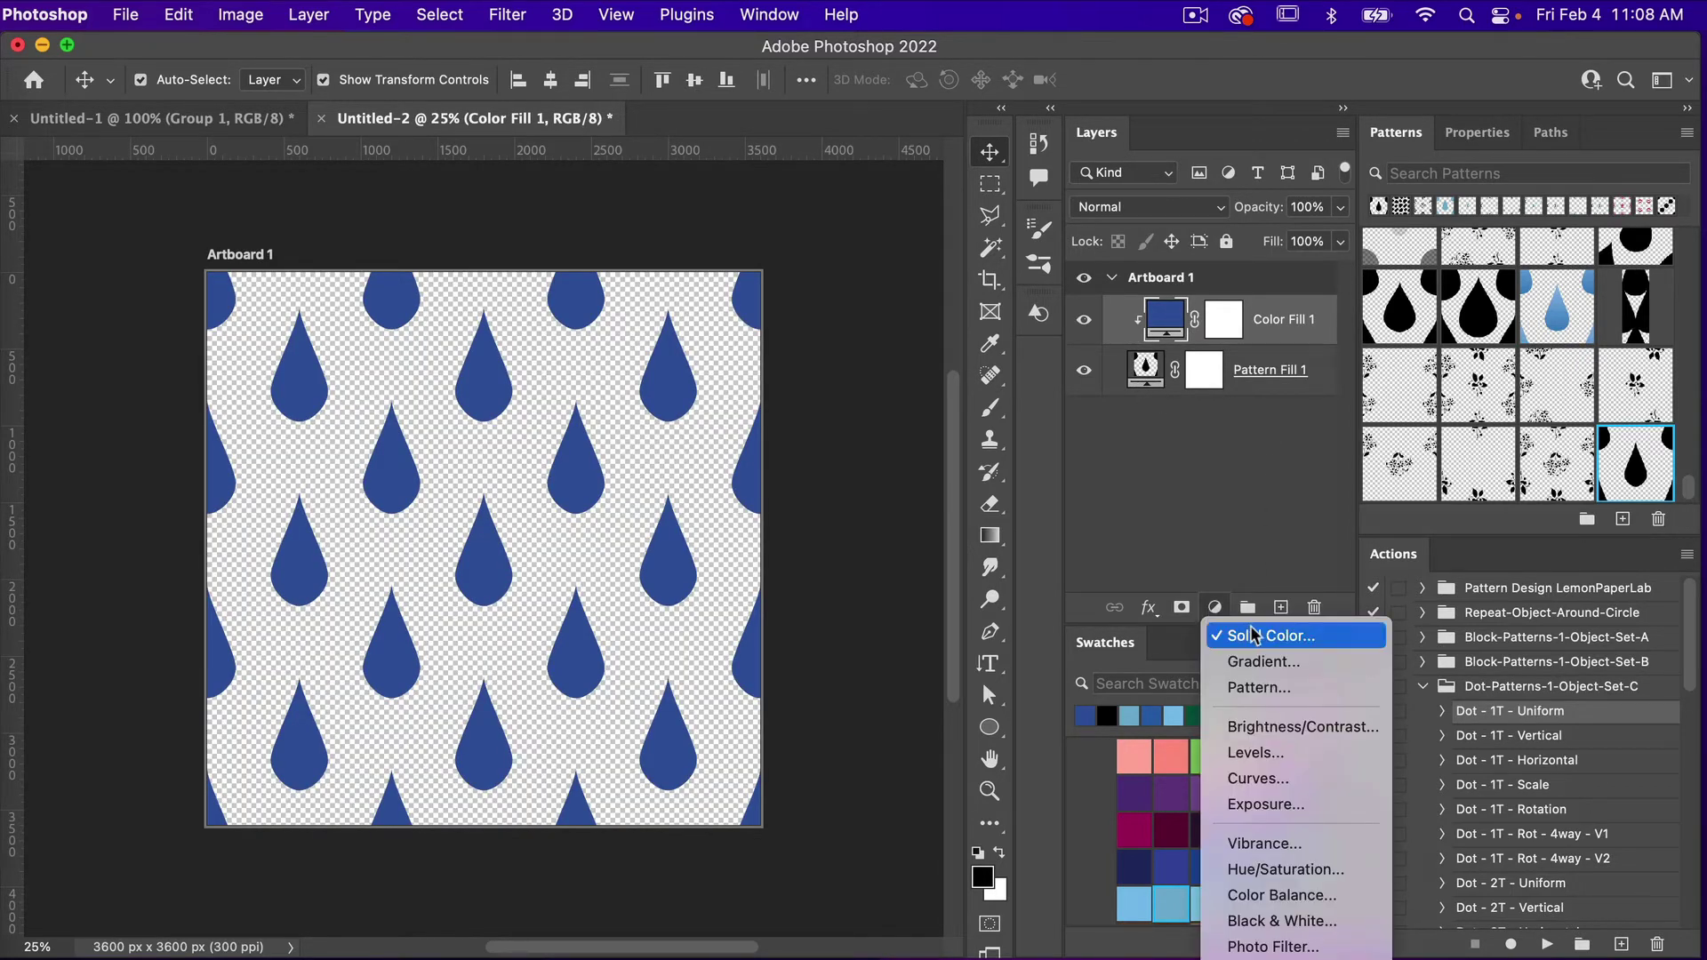
click(1251, 635)
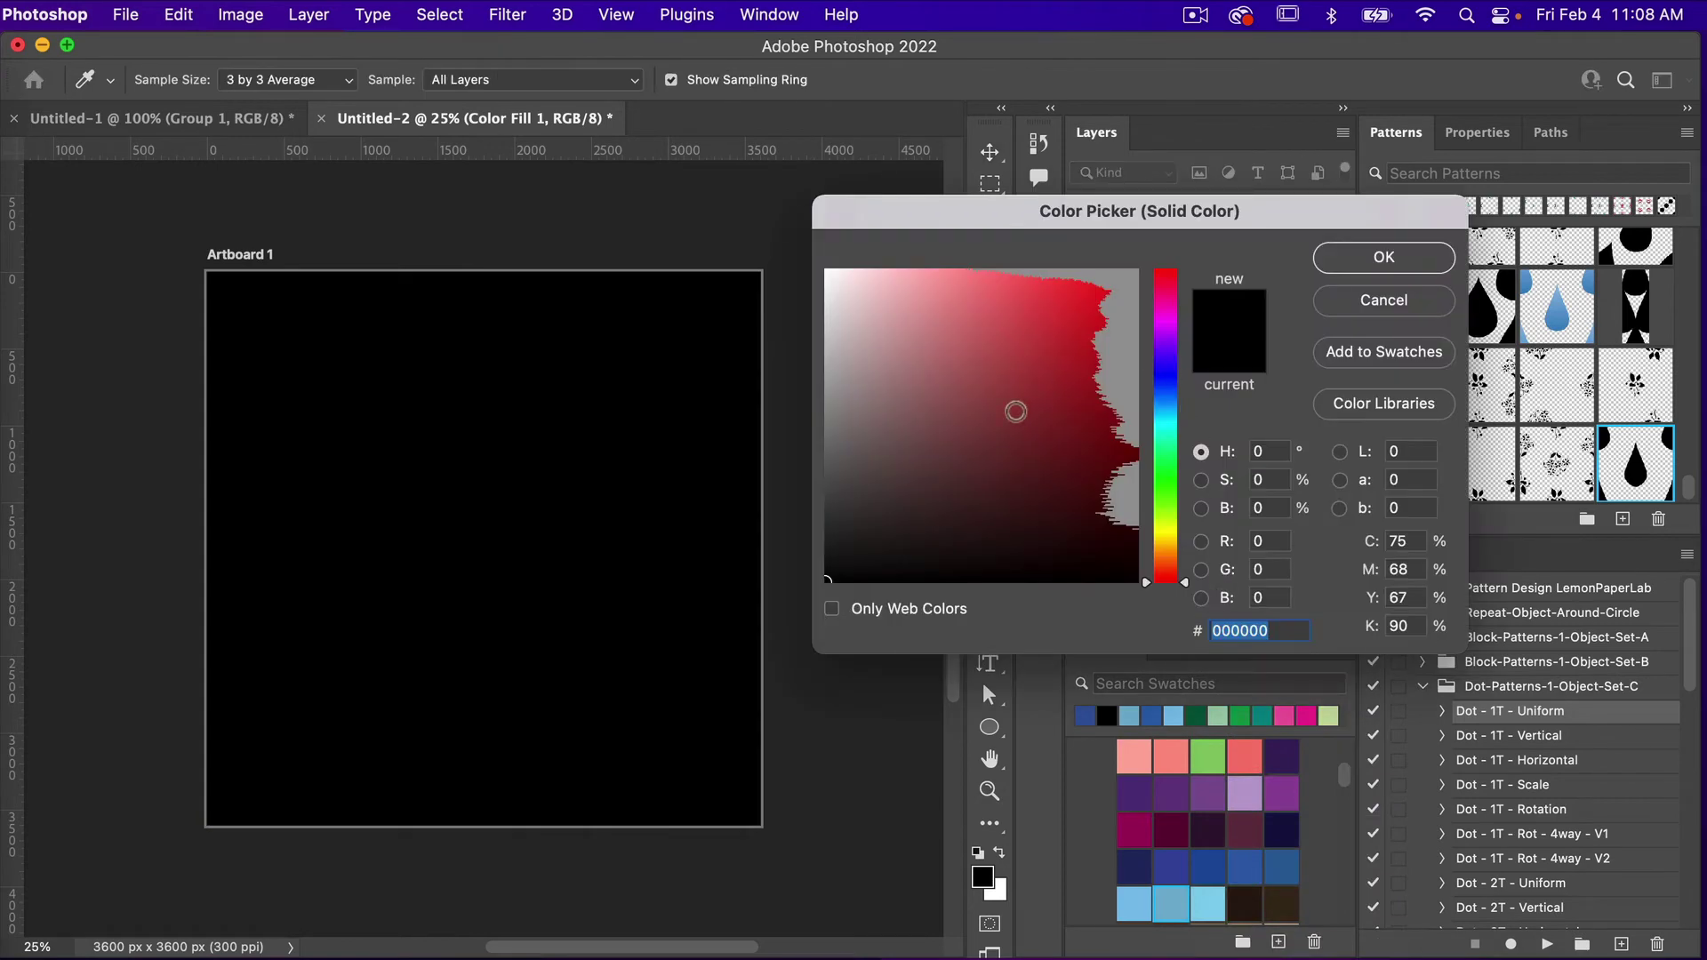
text(ffffff)
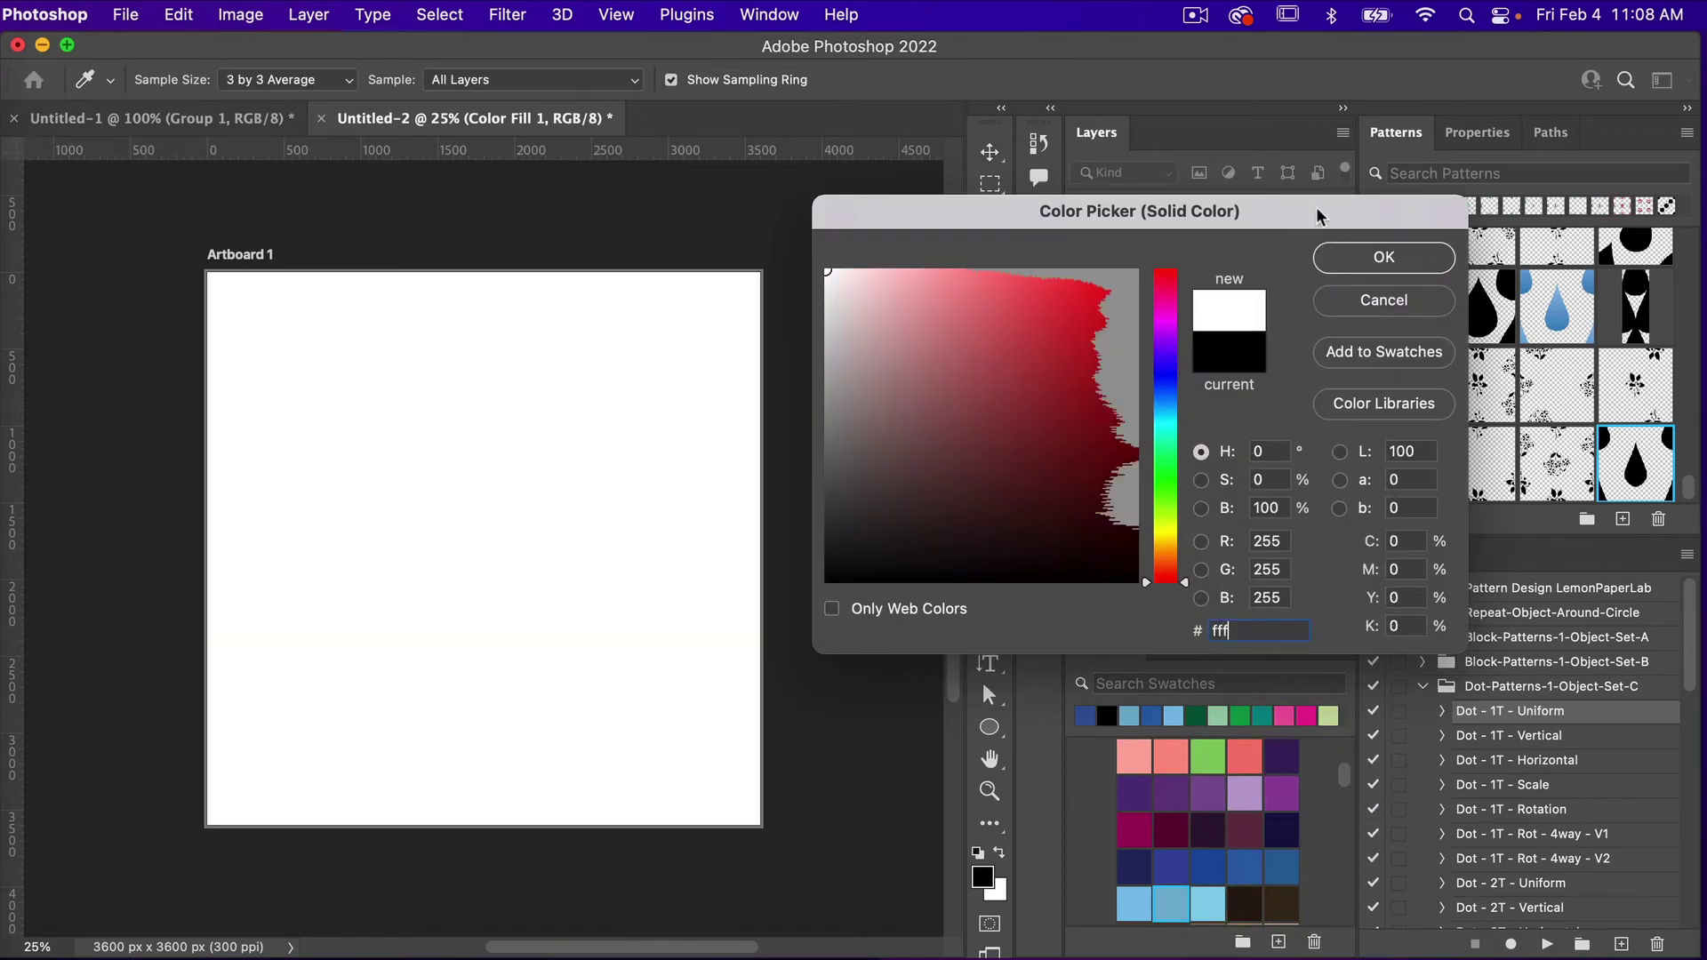
click(1374, 260)
drag(1308, 318, 1275, 446)
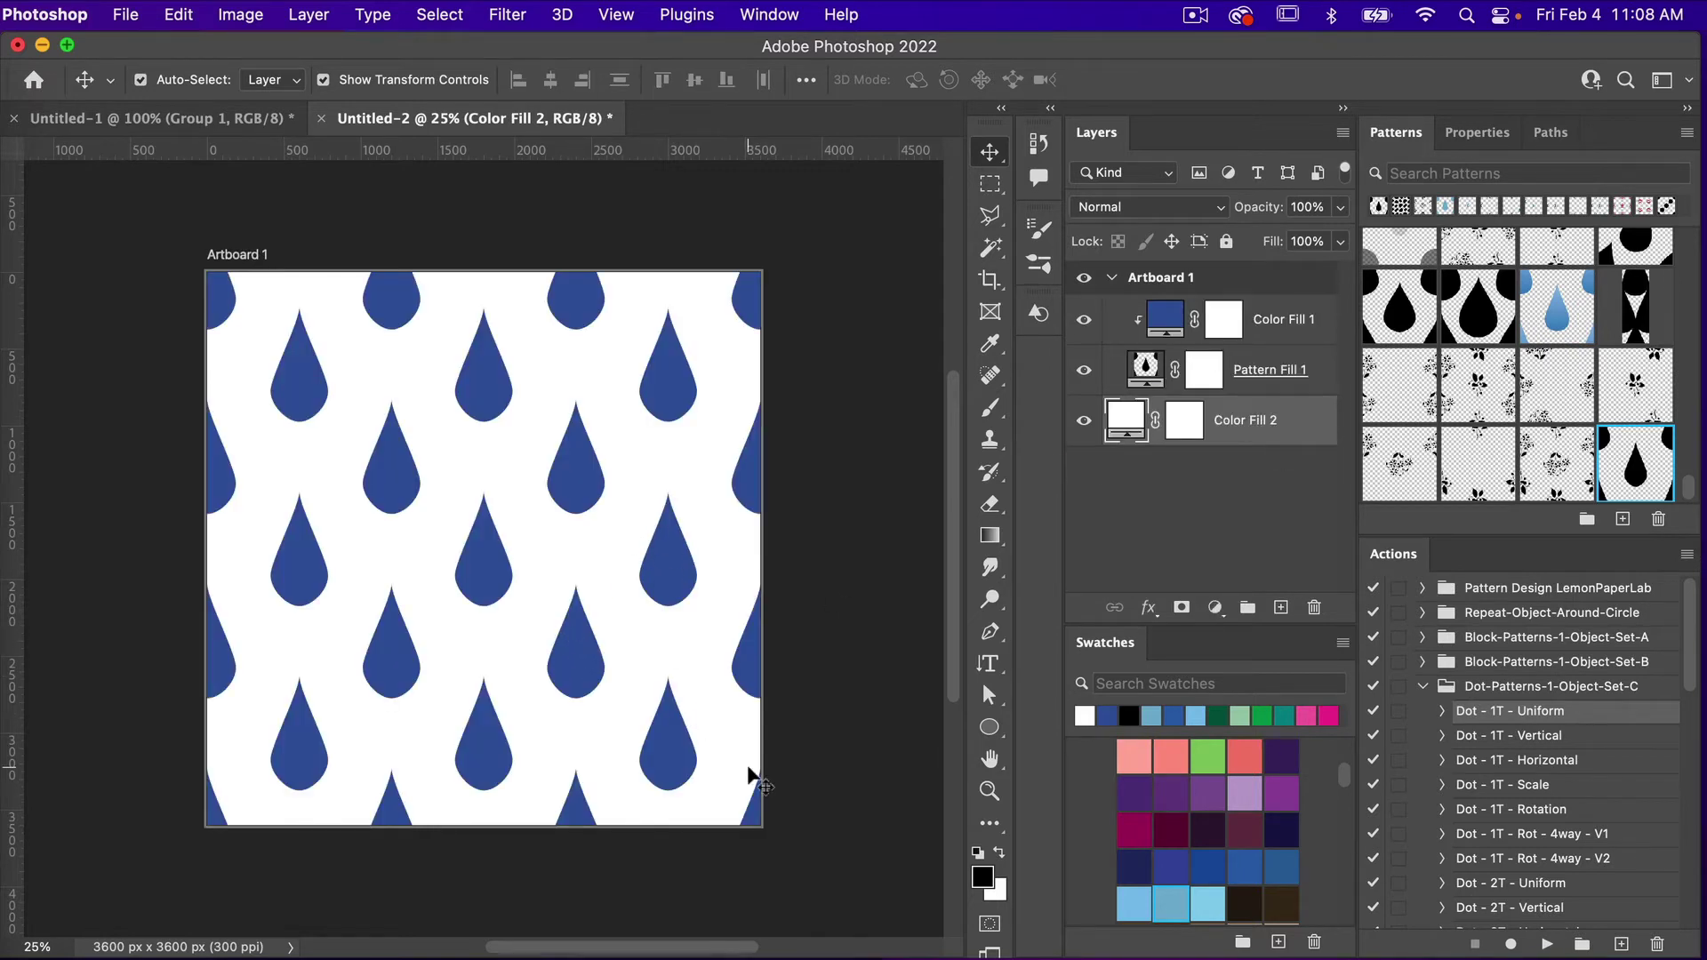
Set the raindrop Pattern Fill to 50% scale, snap it back to origin, and confirm
double_click(1147, 369)
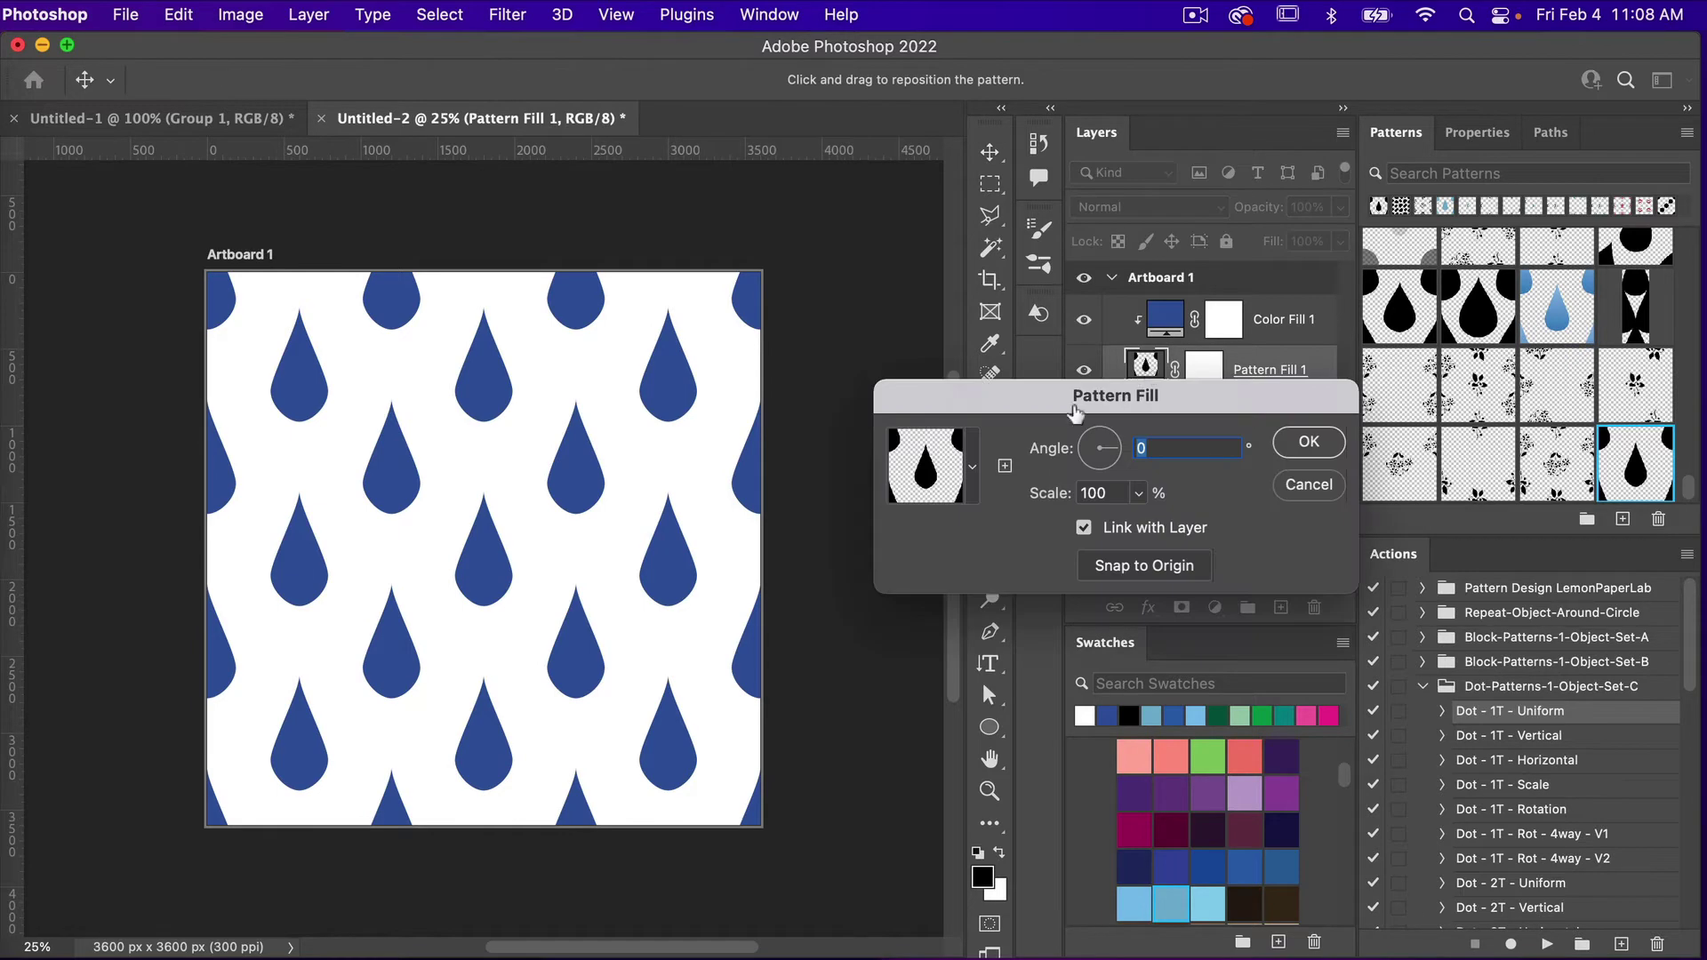
drag(1118, 489, 1066, 486)
text(50)
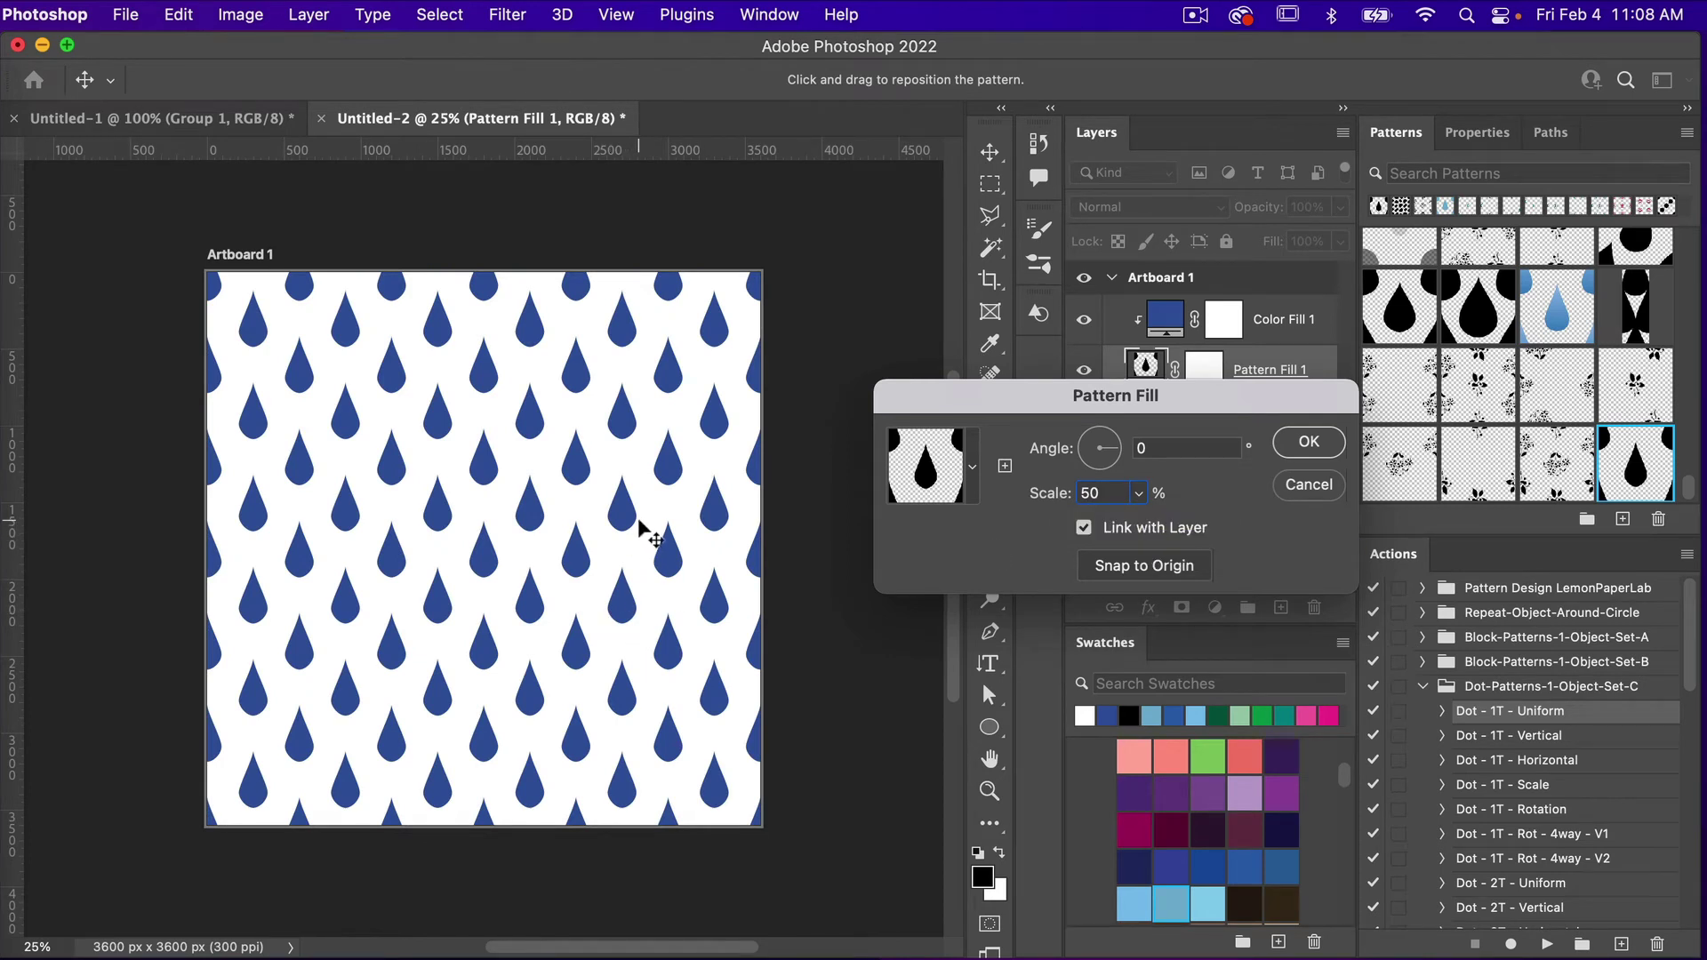
drag(648, 533, 589, 525)
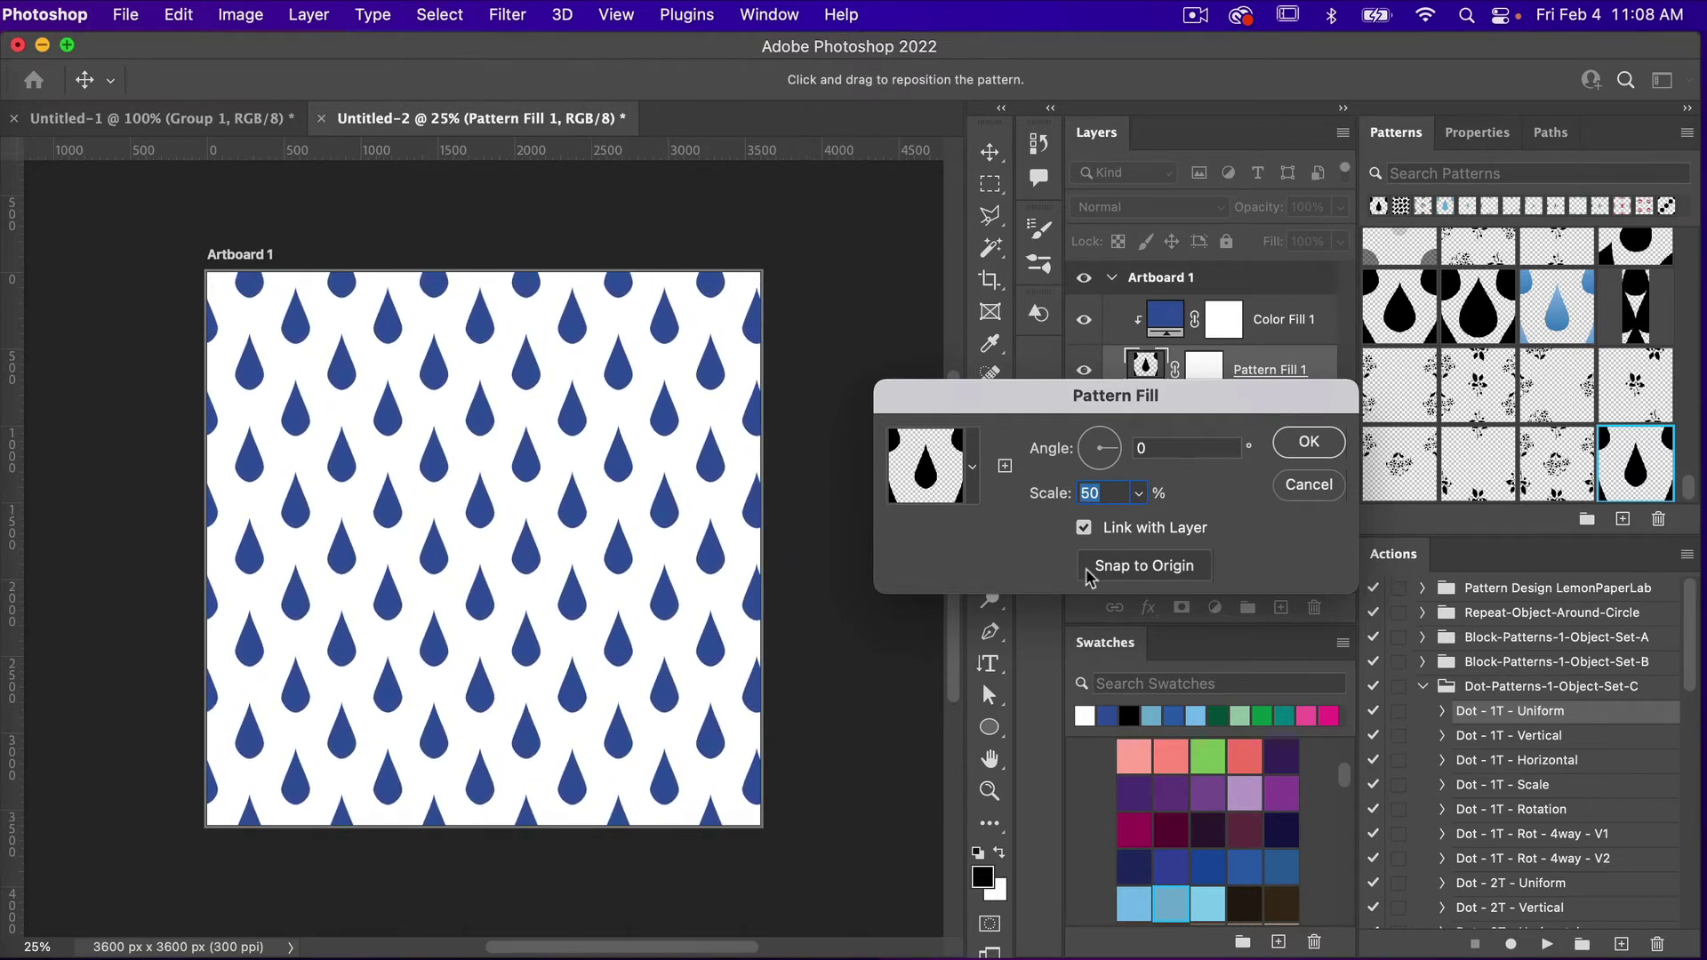
click(1144, 569)
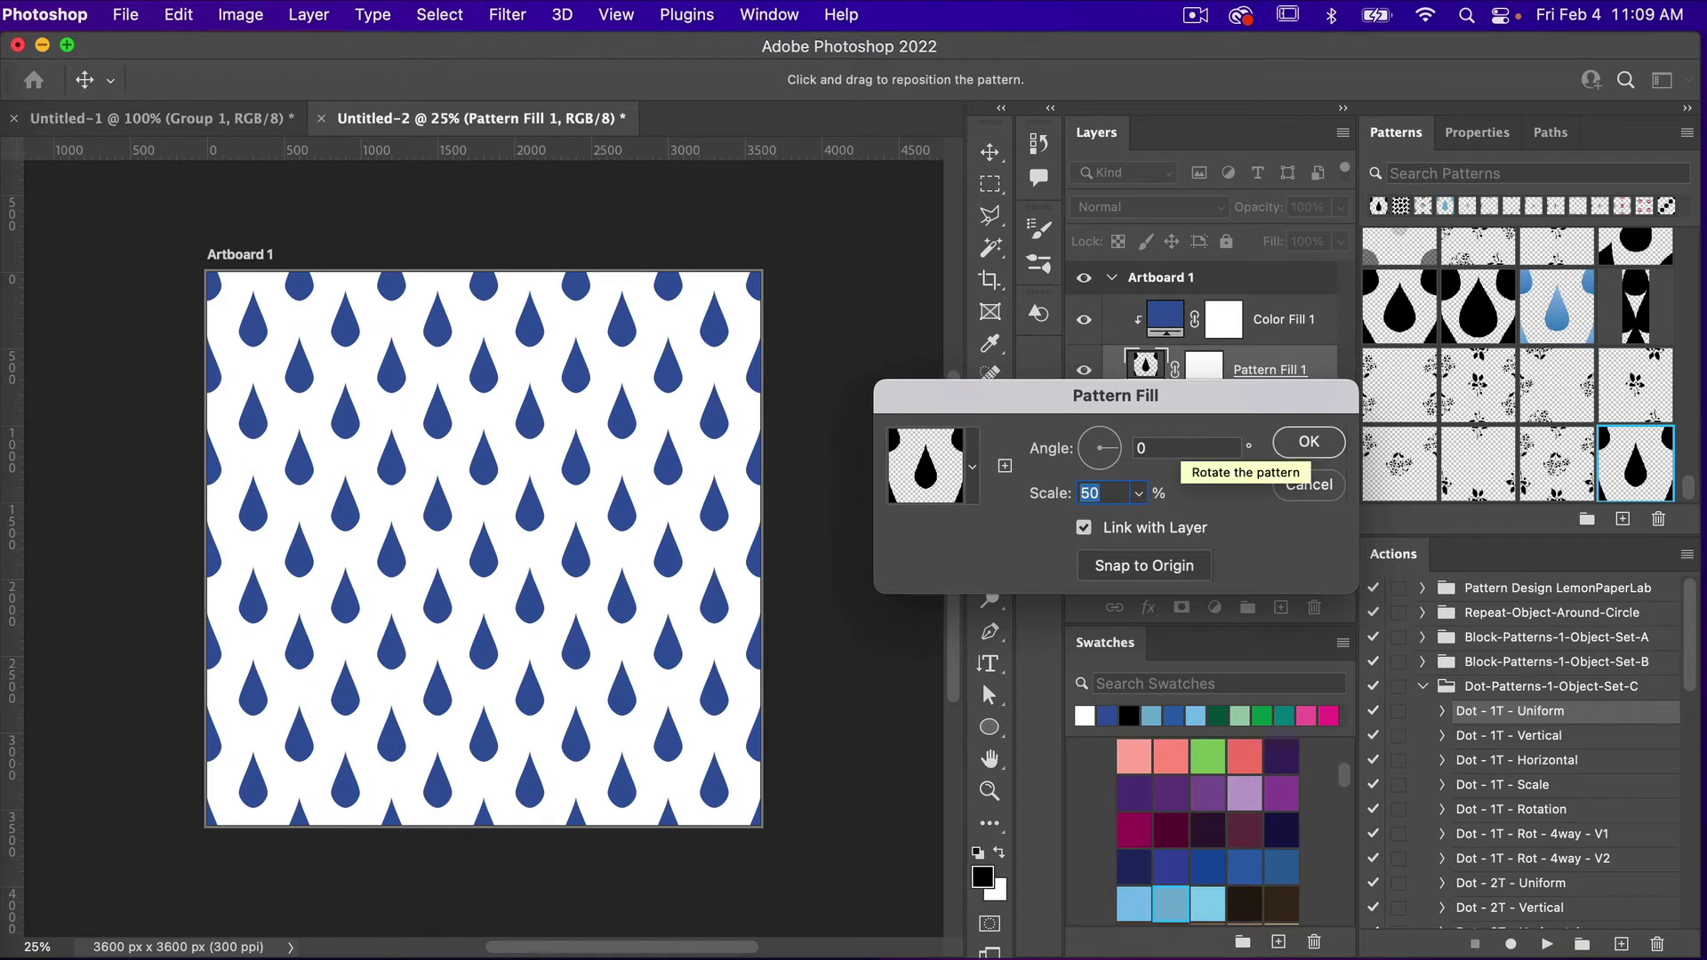
click(1319, 447)
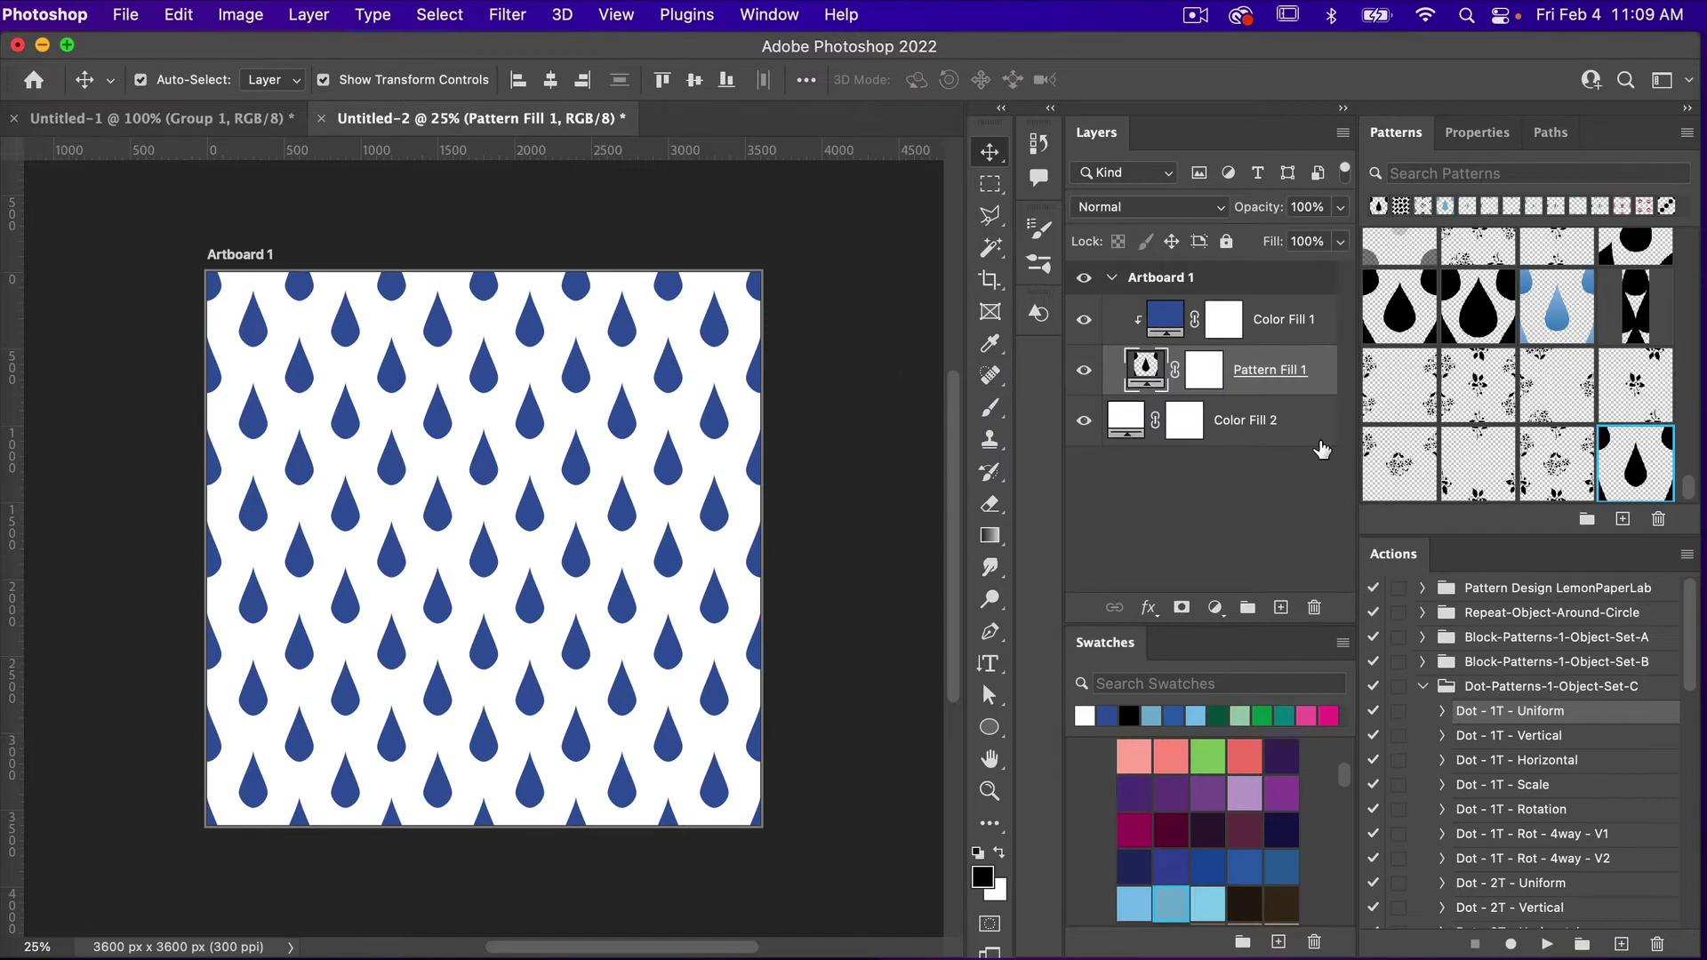
Recolour Color Fill 1 light blue for the drops and Color Fill 2 dark blue for the background
click(1282, 320)
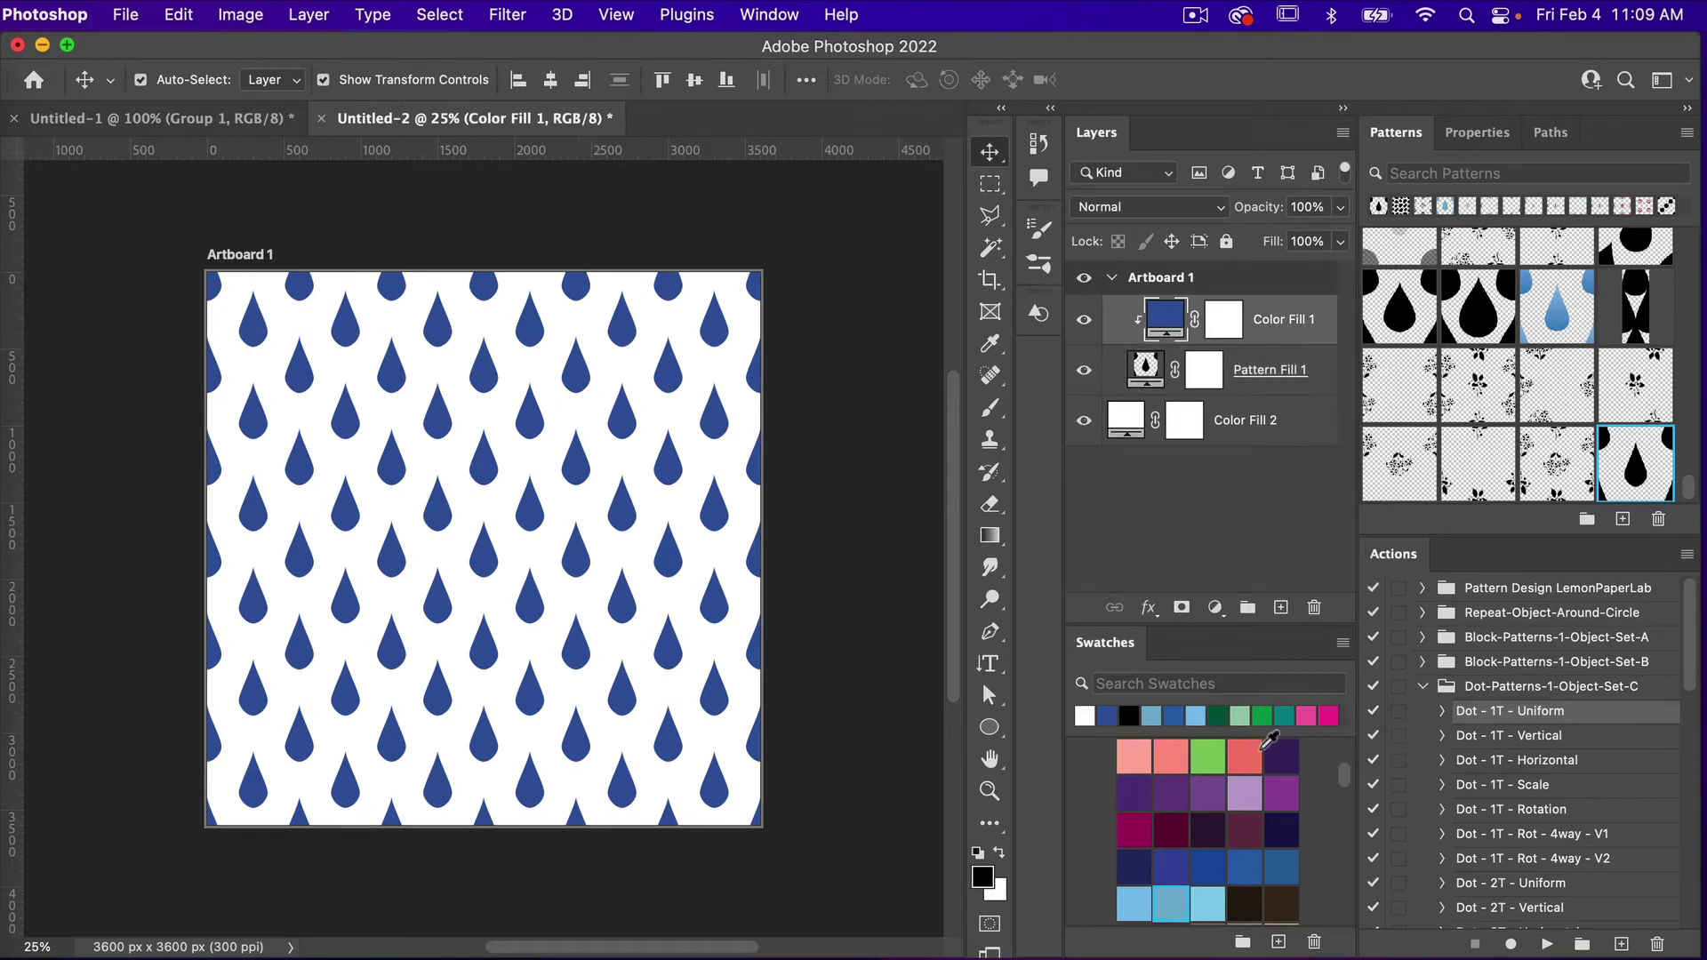
scroll(1263, 782, down, 2)
click(1207, 842)
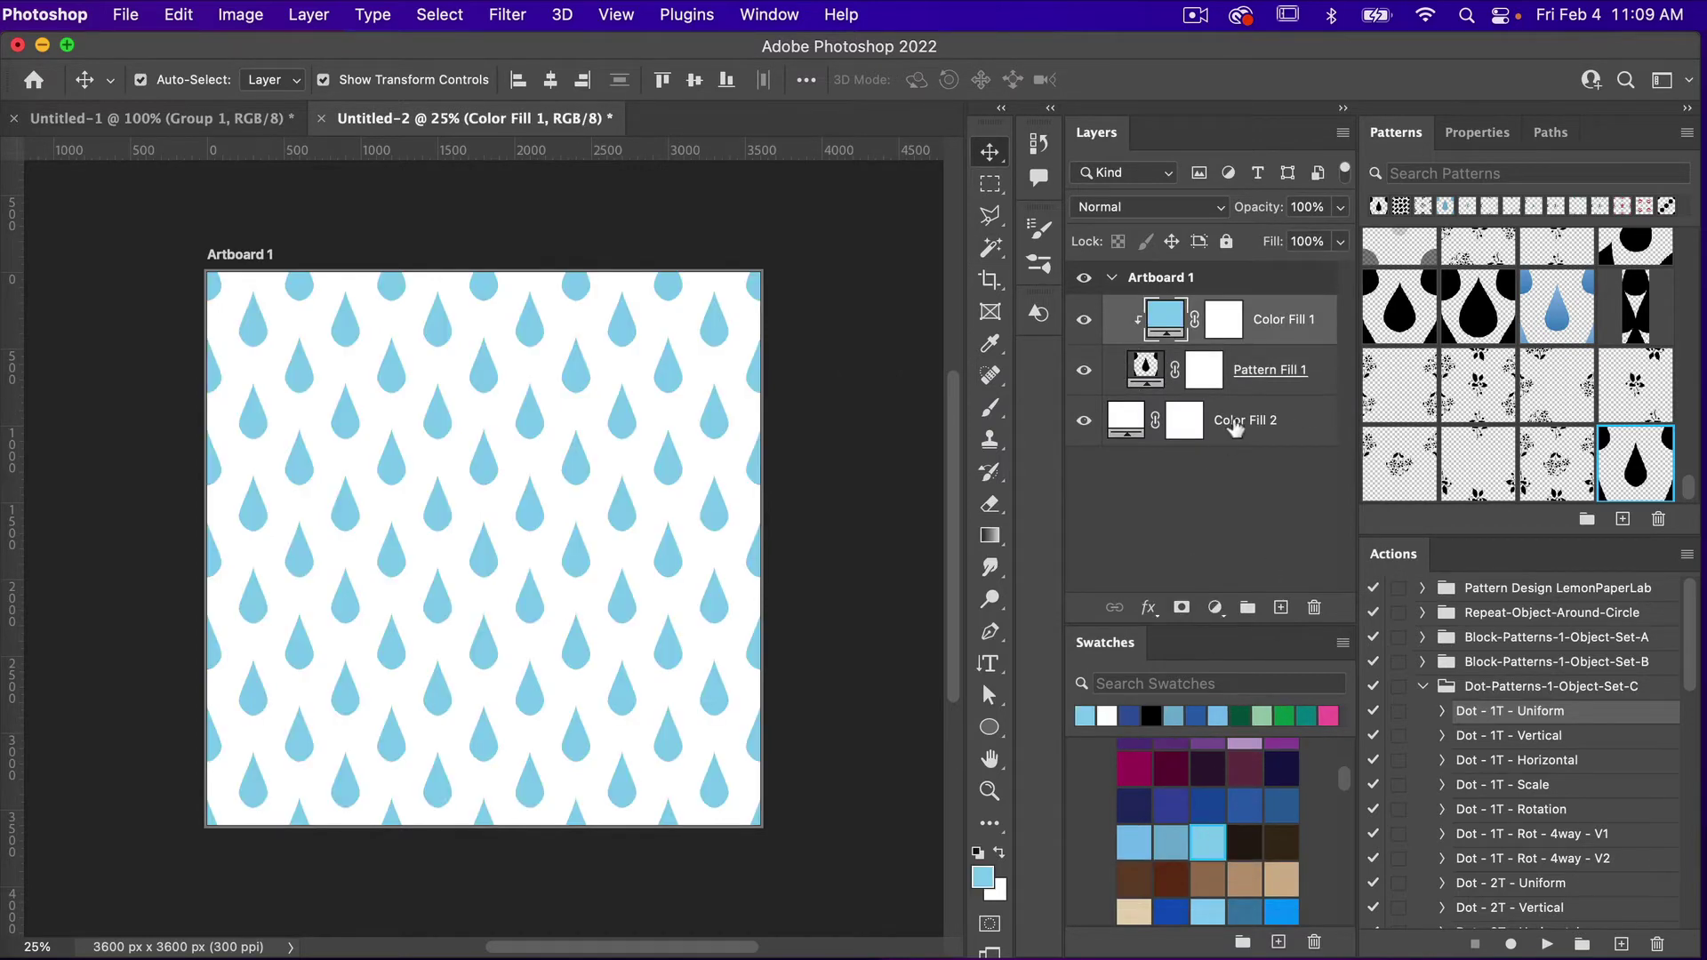
click(1249, 436)
click(1243, 805)
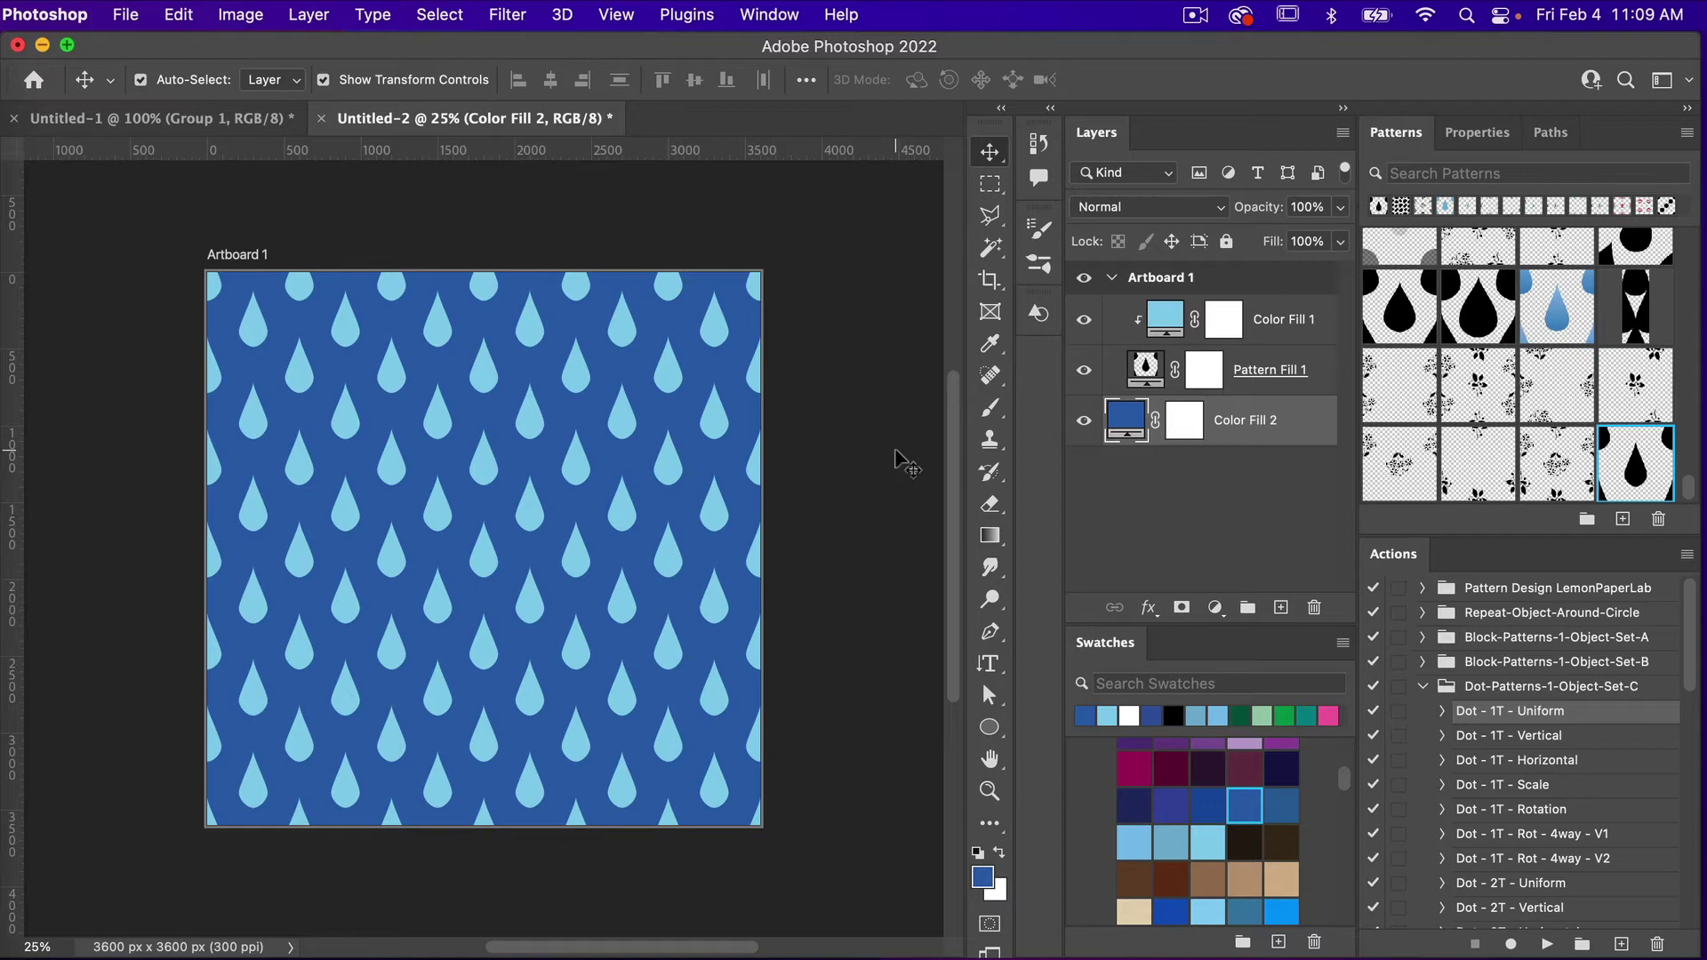
In Untitled-1, open the Shape 1 smart object and set the drop's fill to none
click(240, 119)
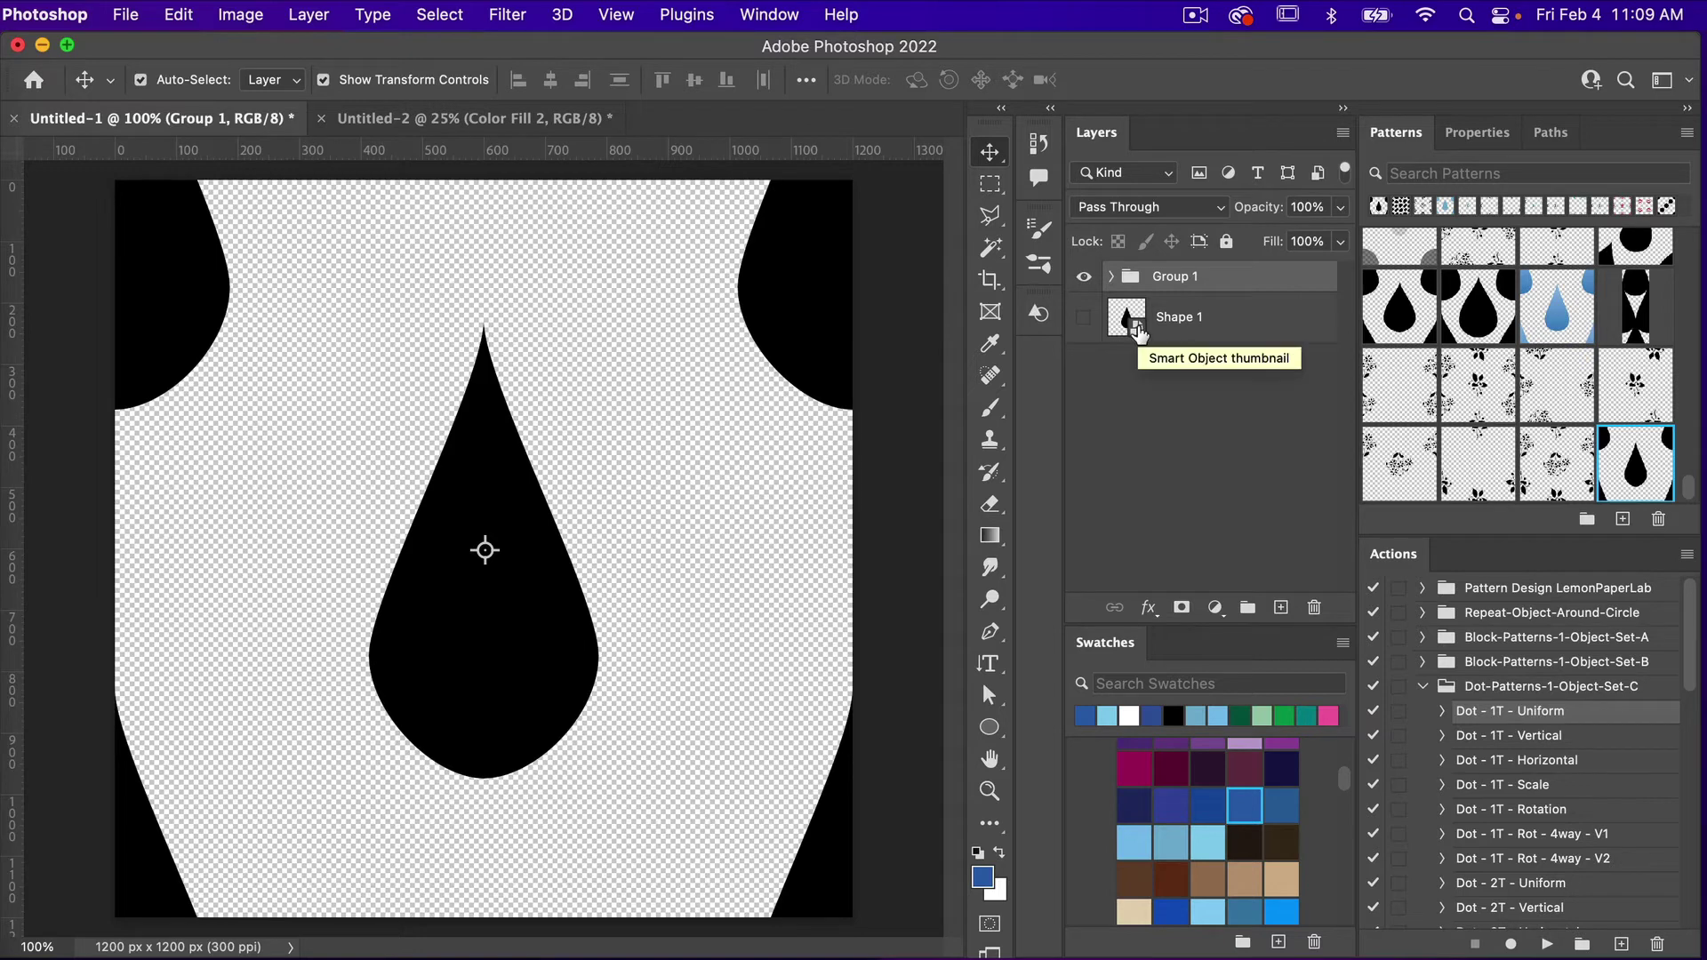
double_click(1129, 317)
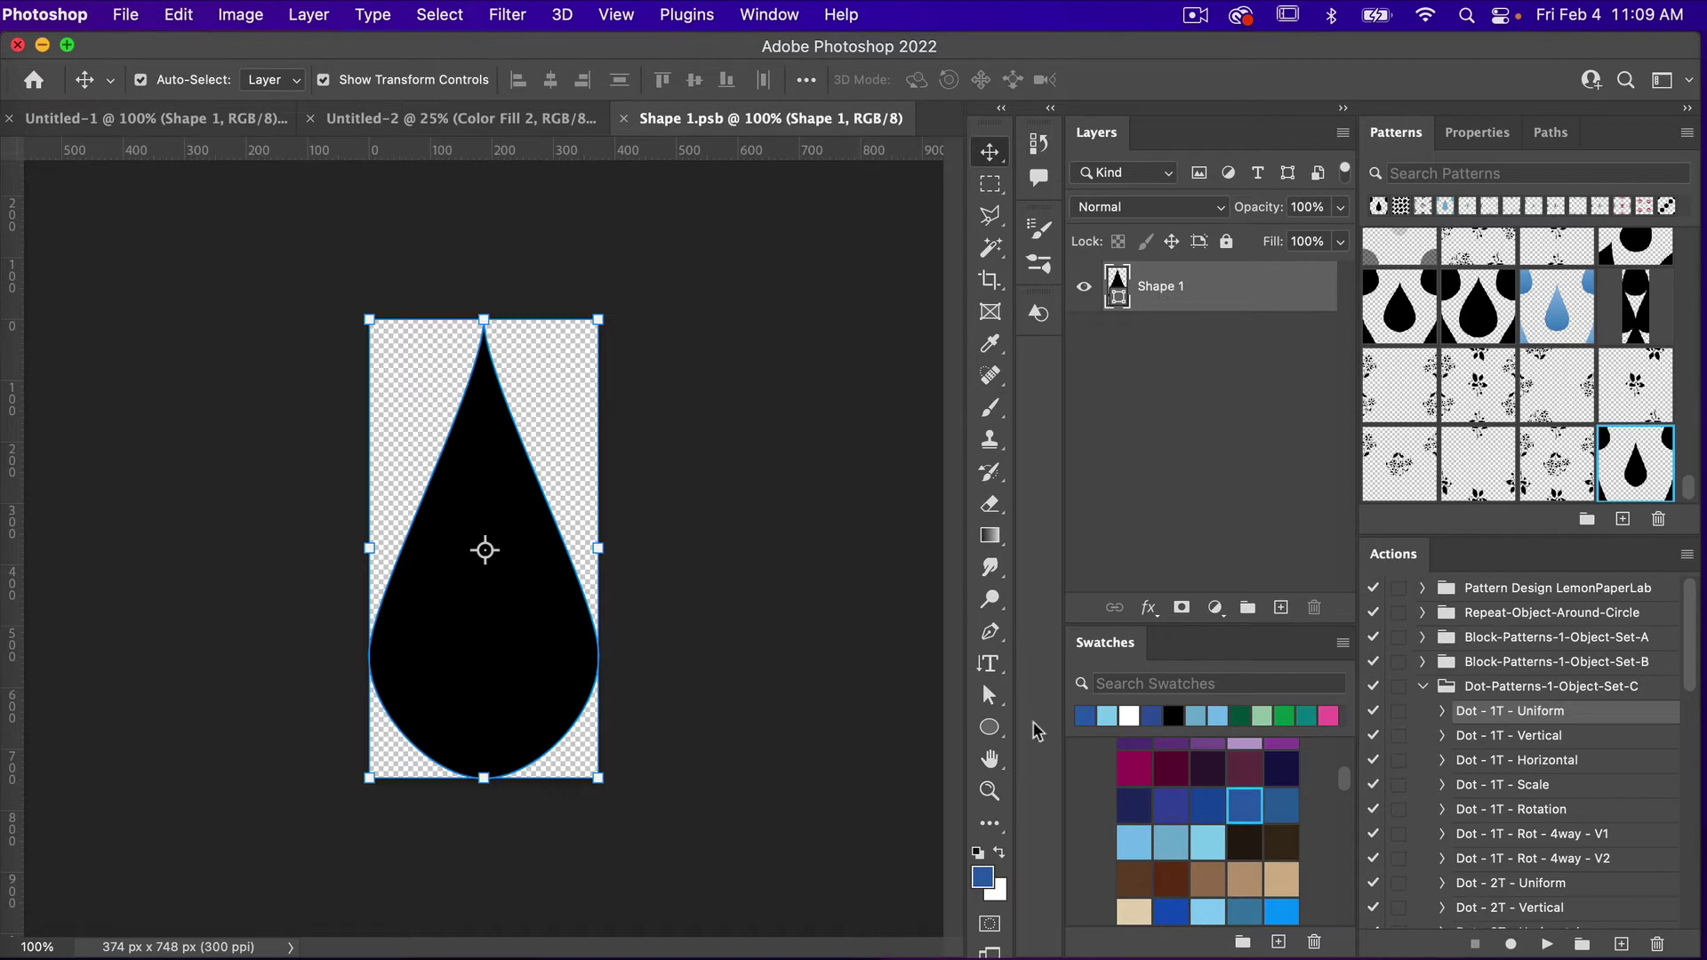
click(992, 729)
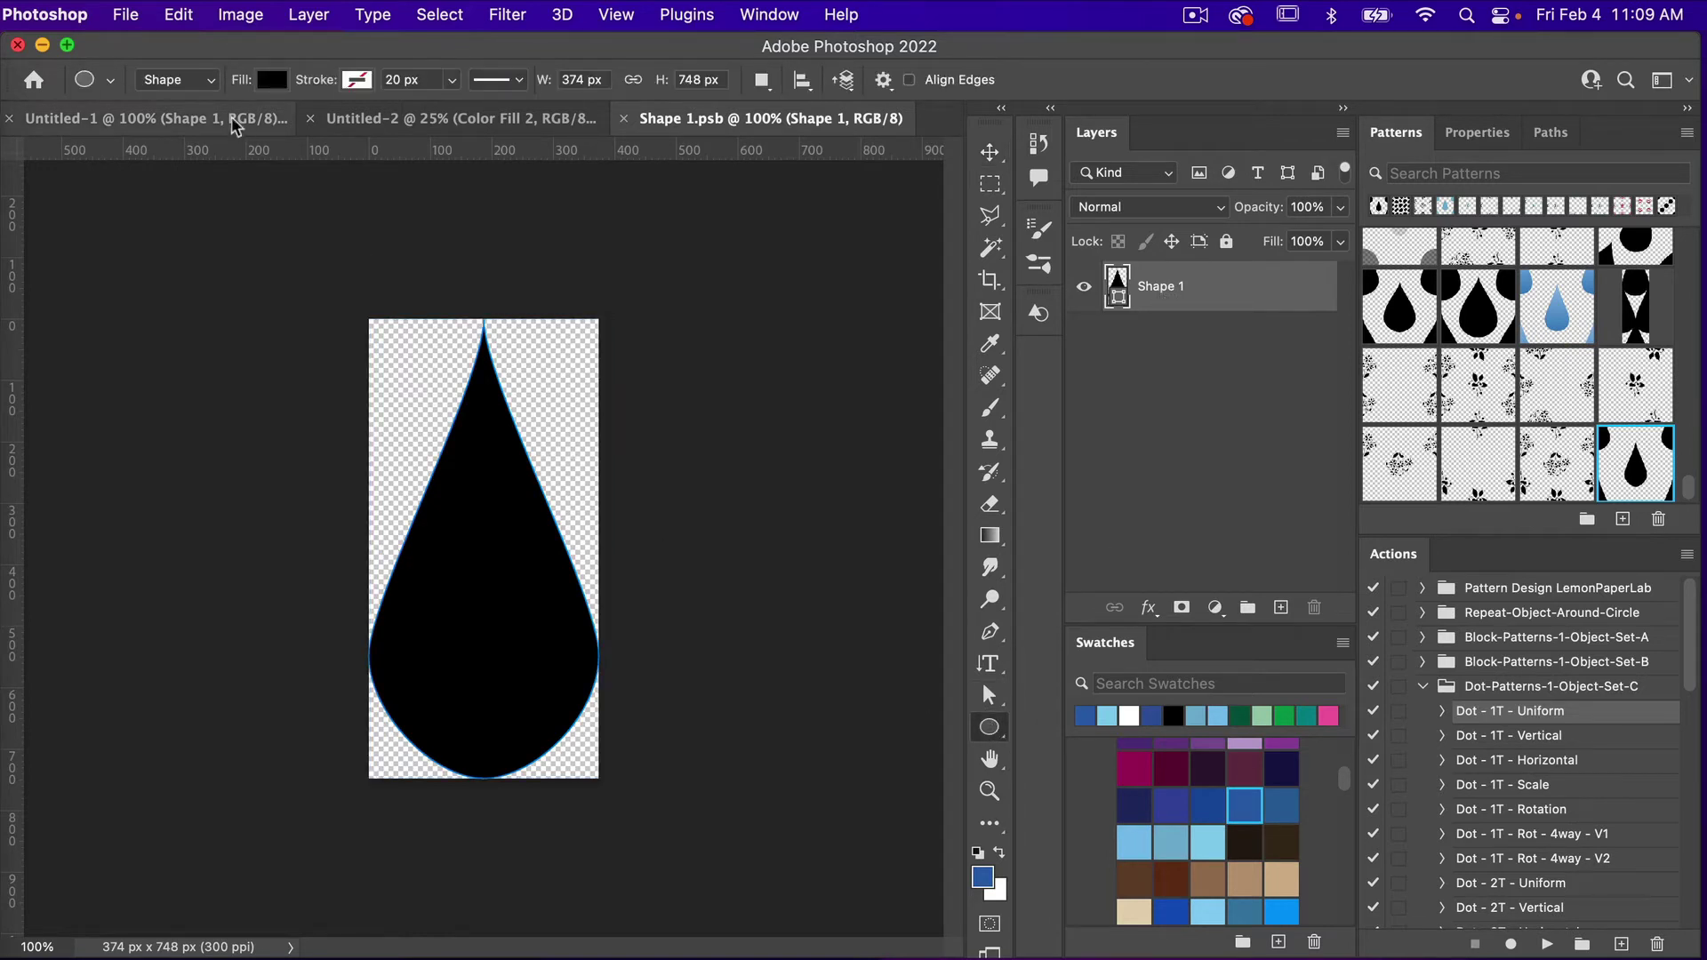
click(271, 80)
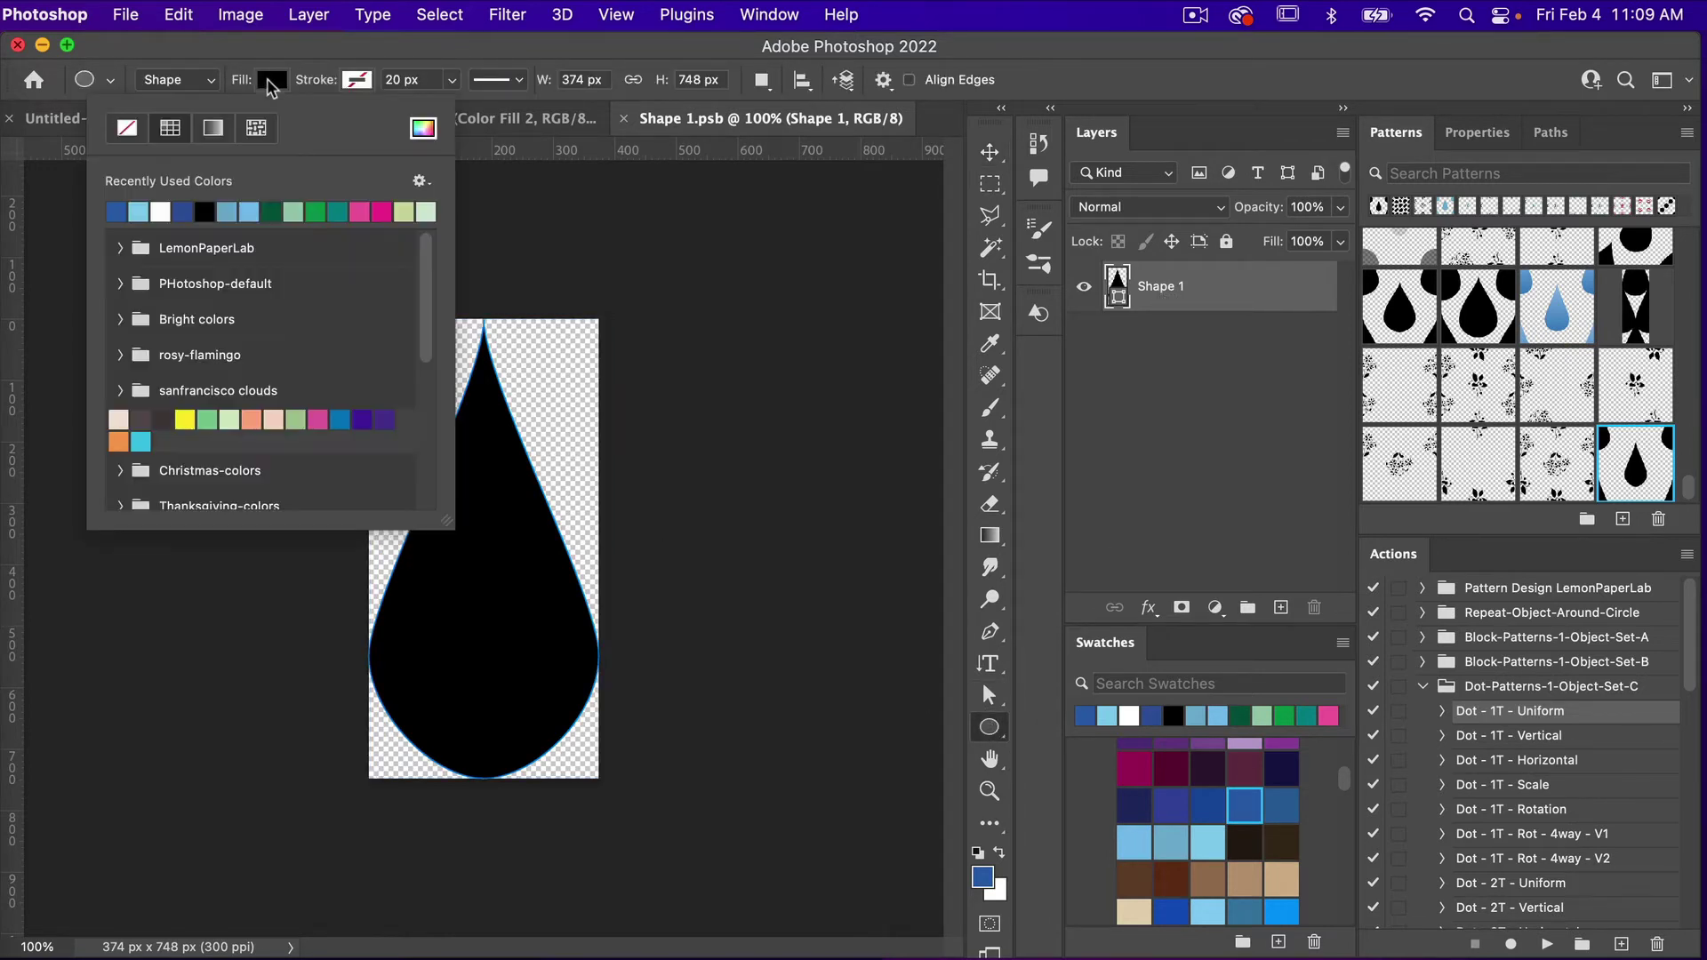
click(127, 127)
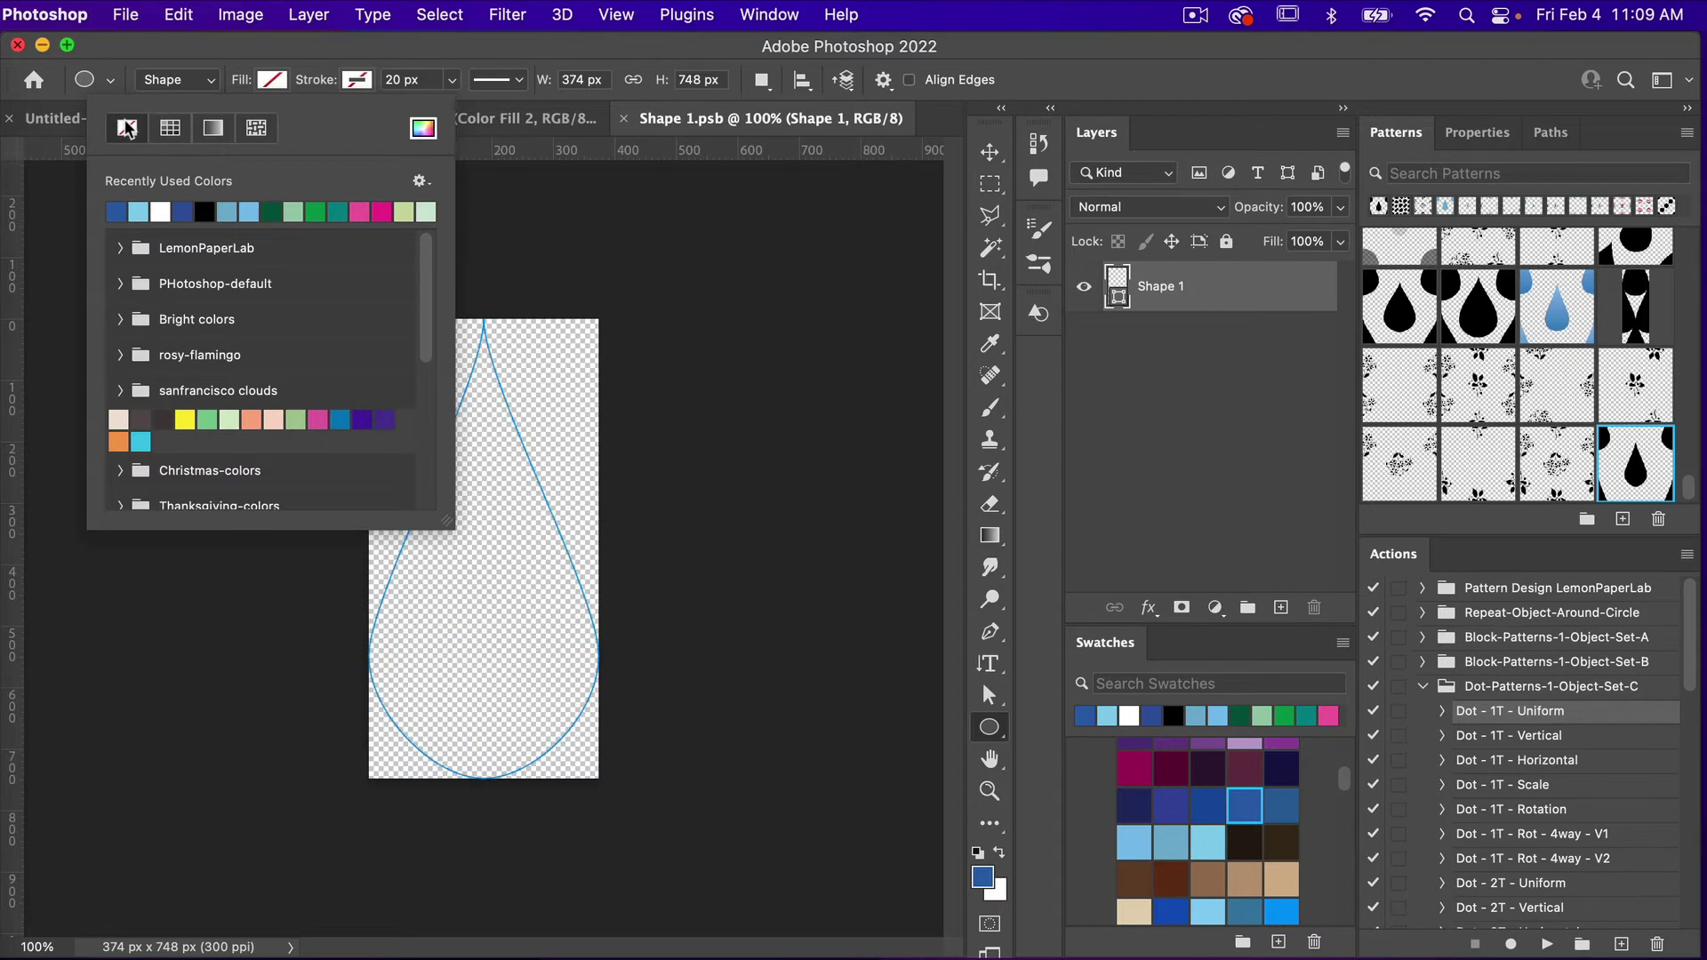
Give the drop a black stroke aligned inside its edge
click(358, 80)
click(203, 210)
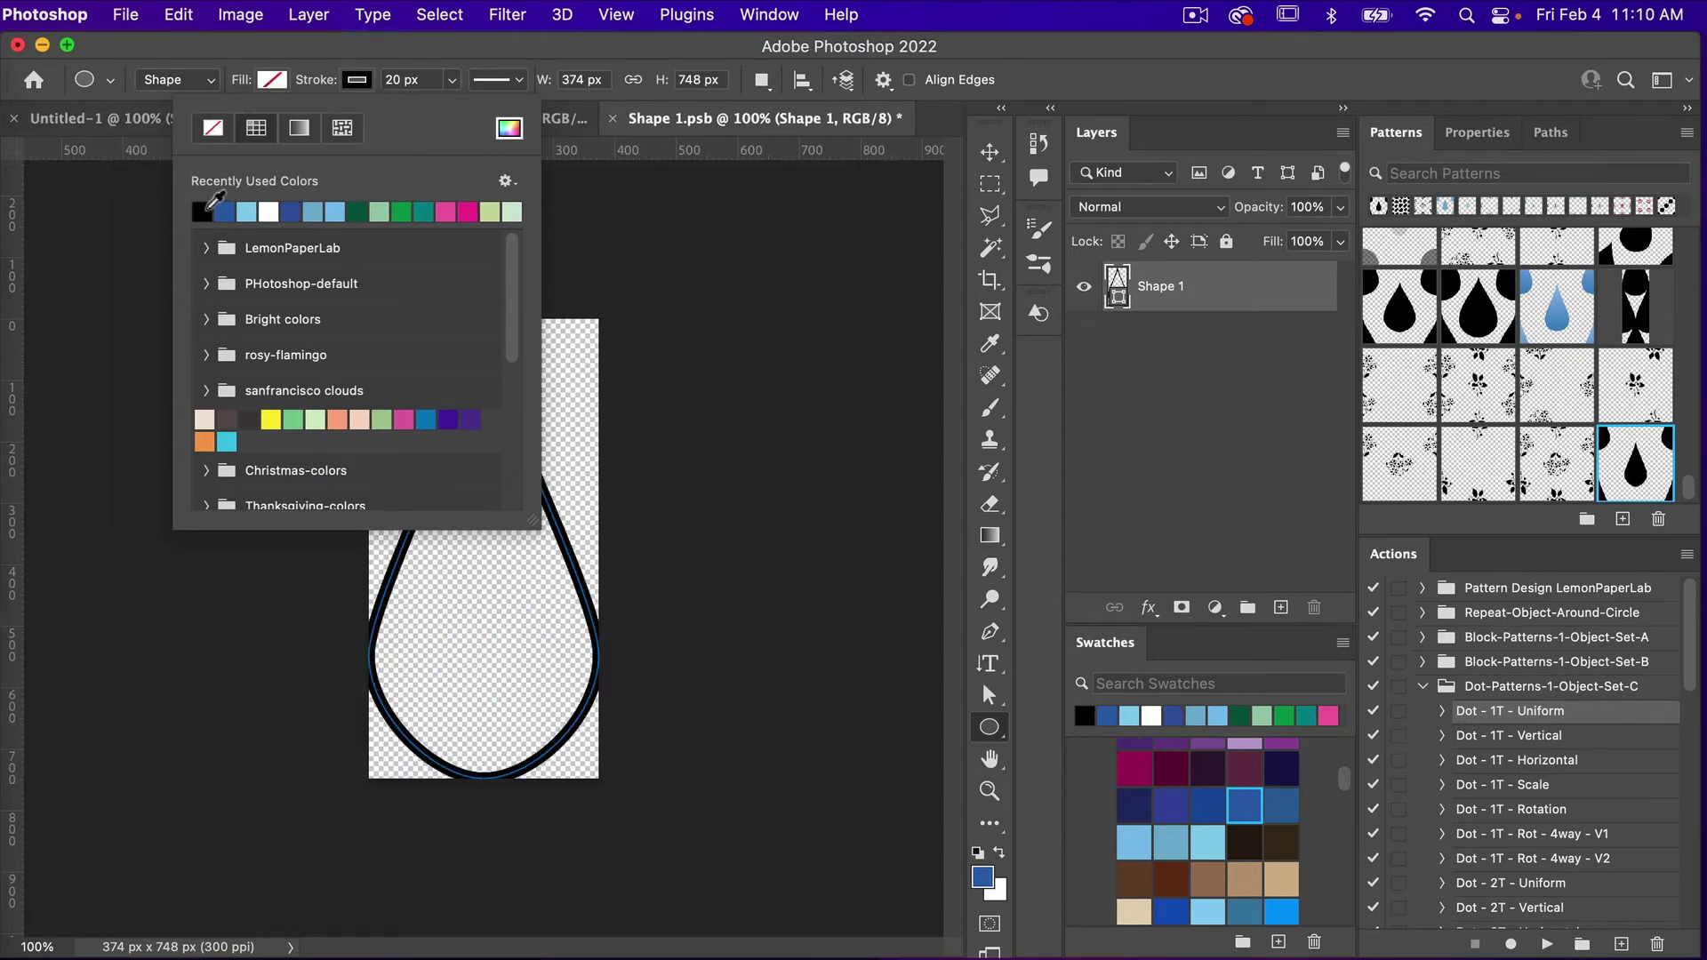
click(381, 61)
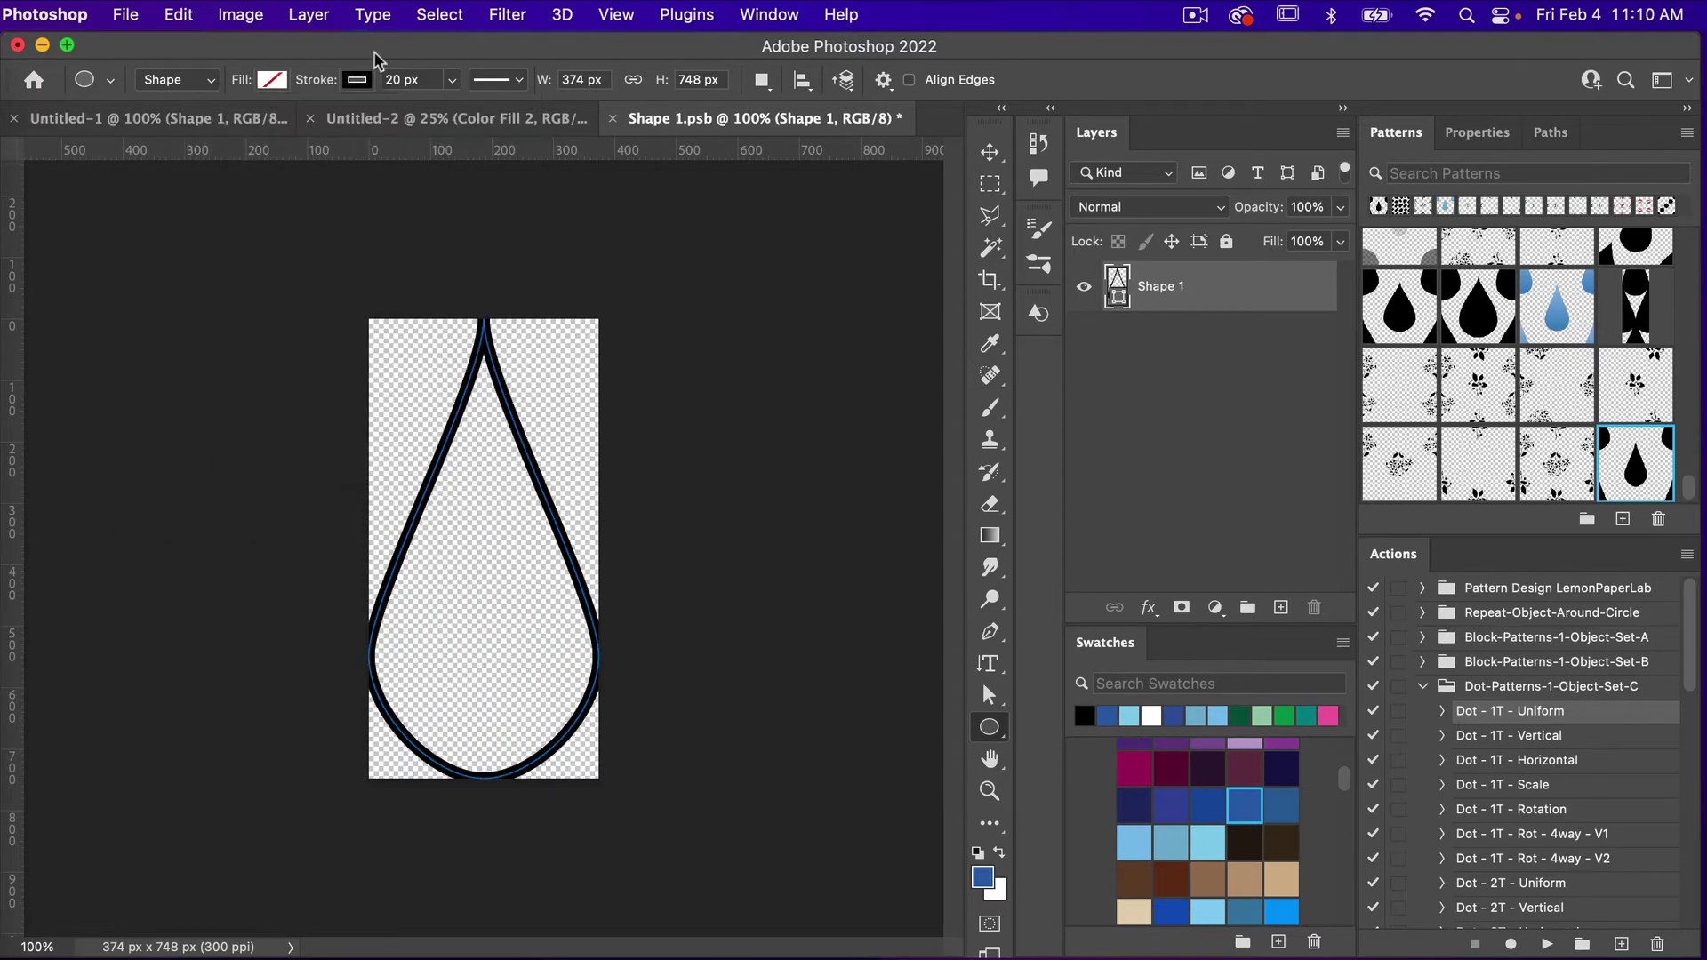
click(519, 82)
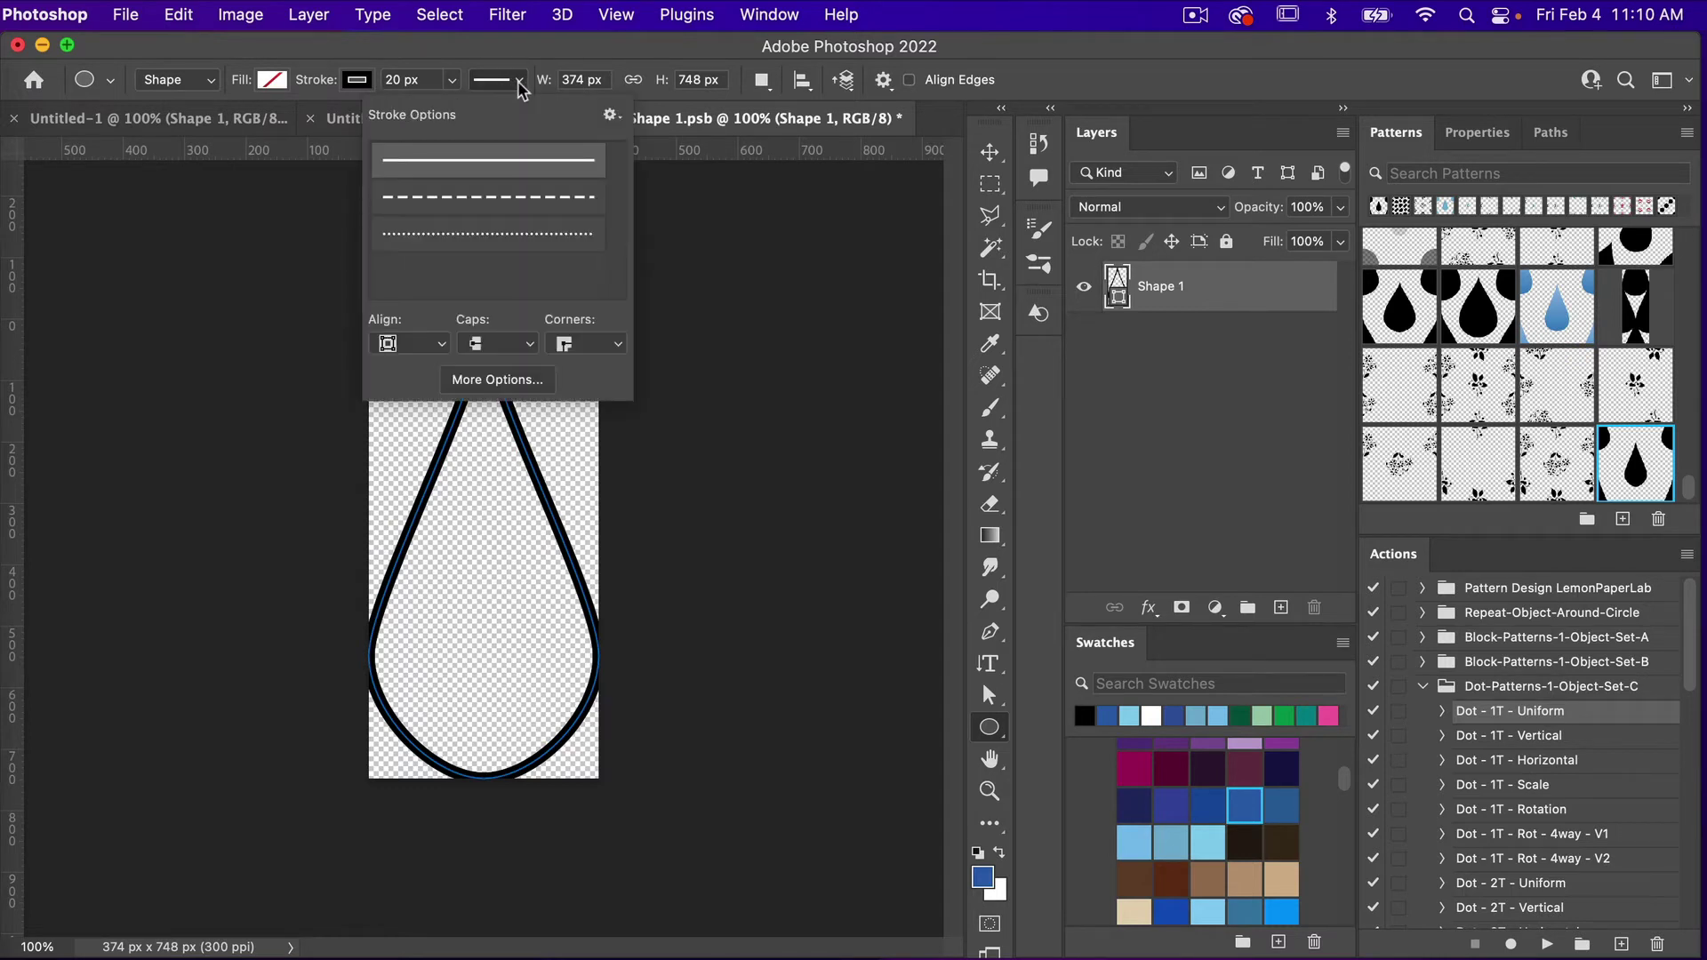
click(418, 344)
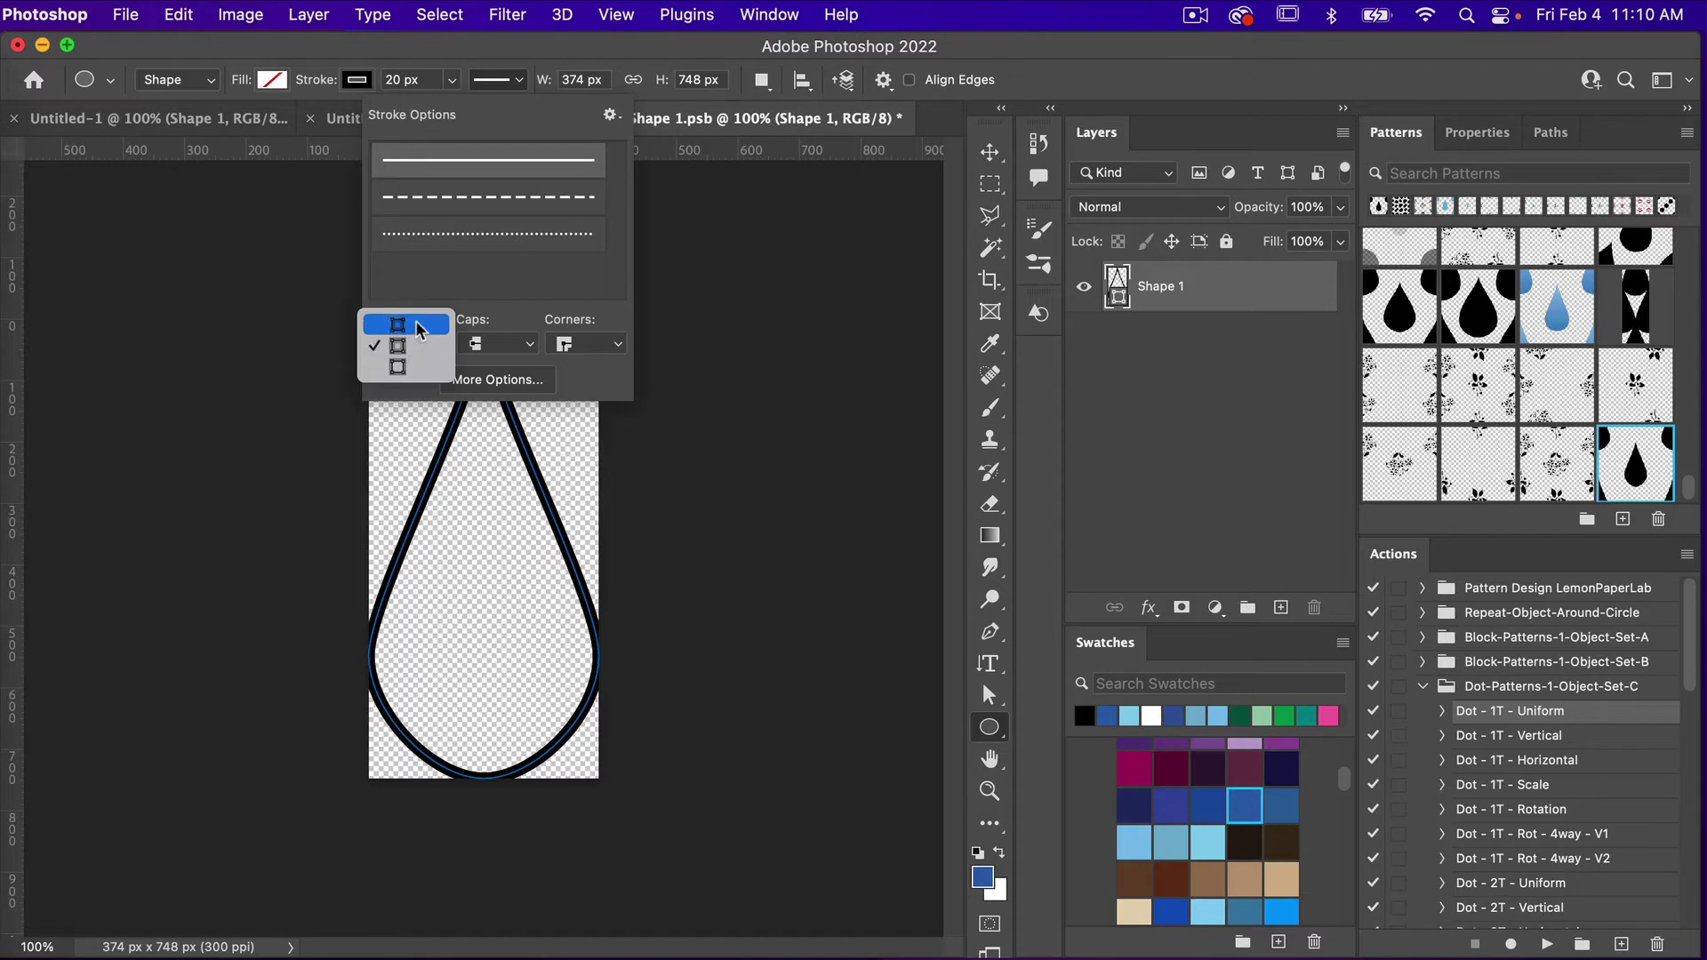
click(418, 334)
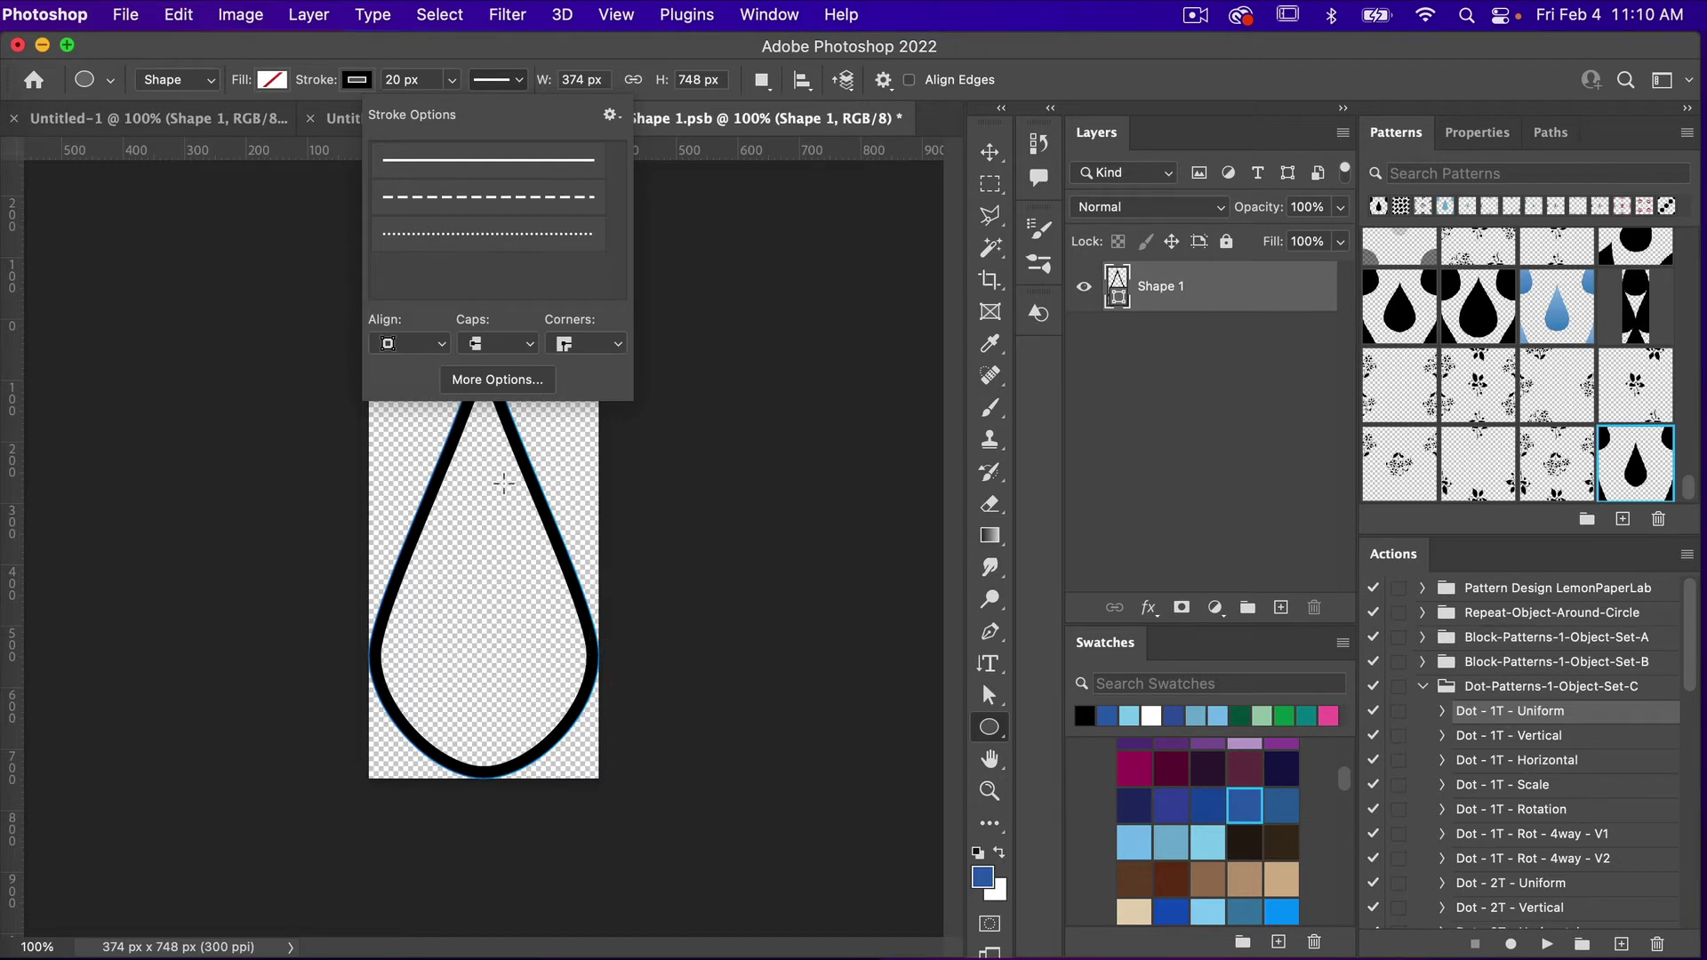
click(440, 347)
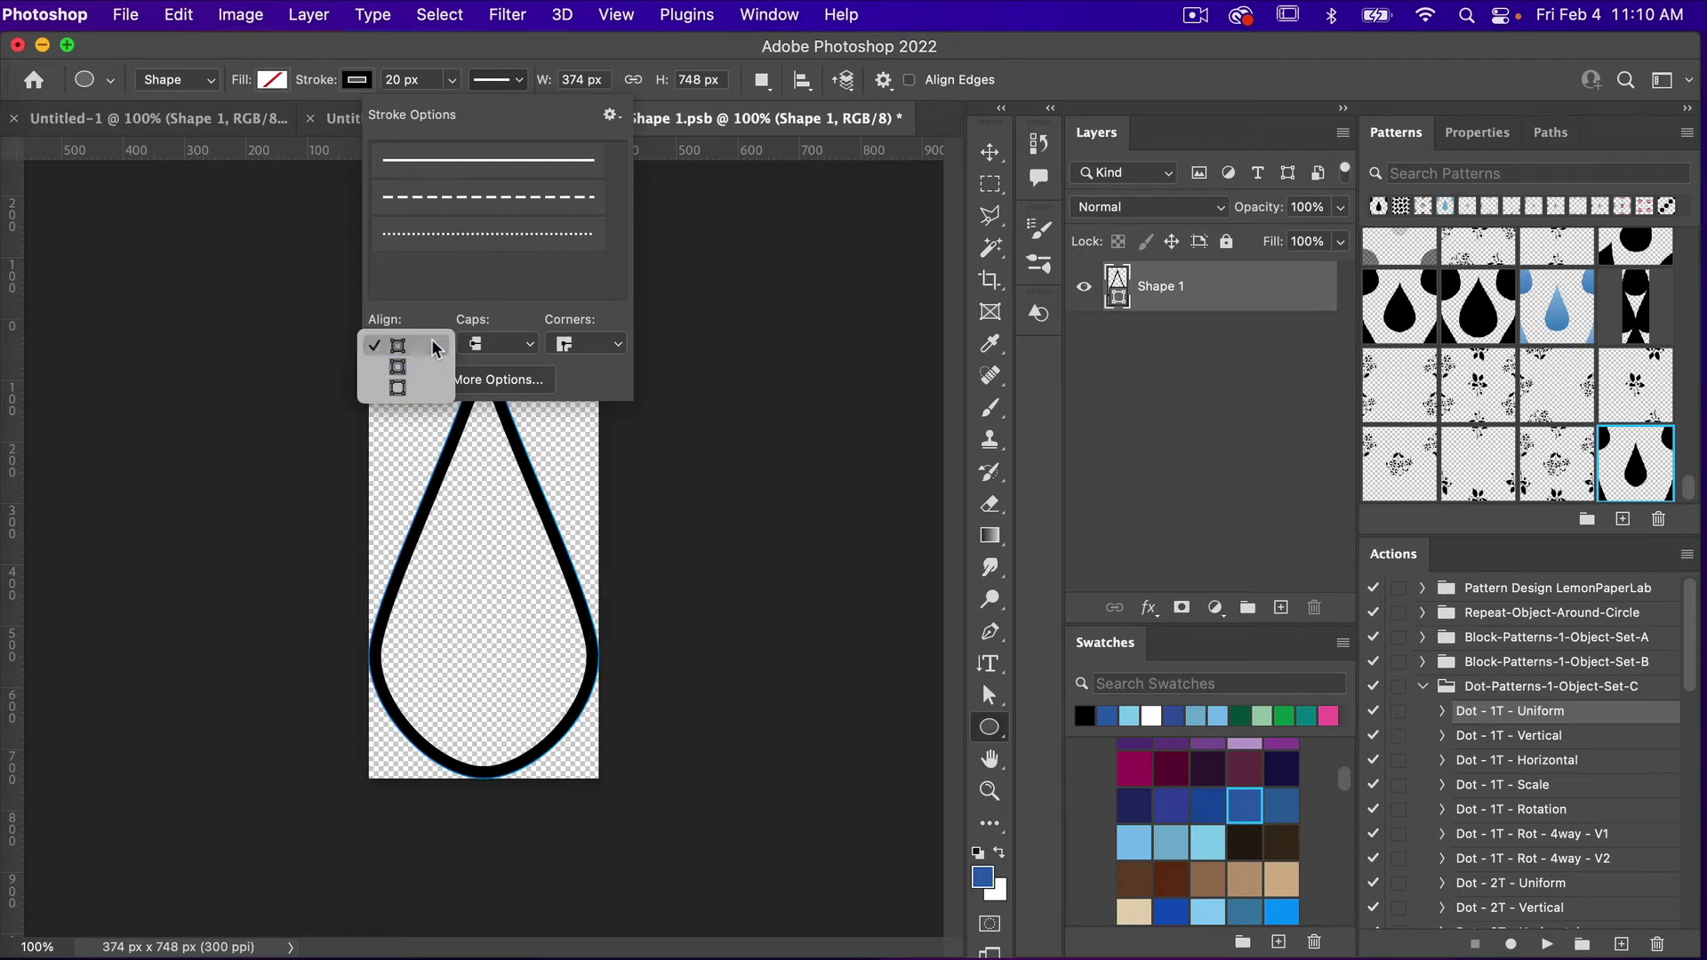
click(420, 386)
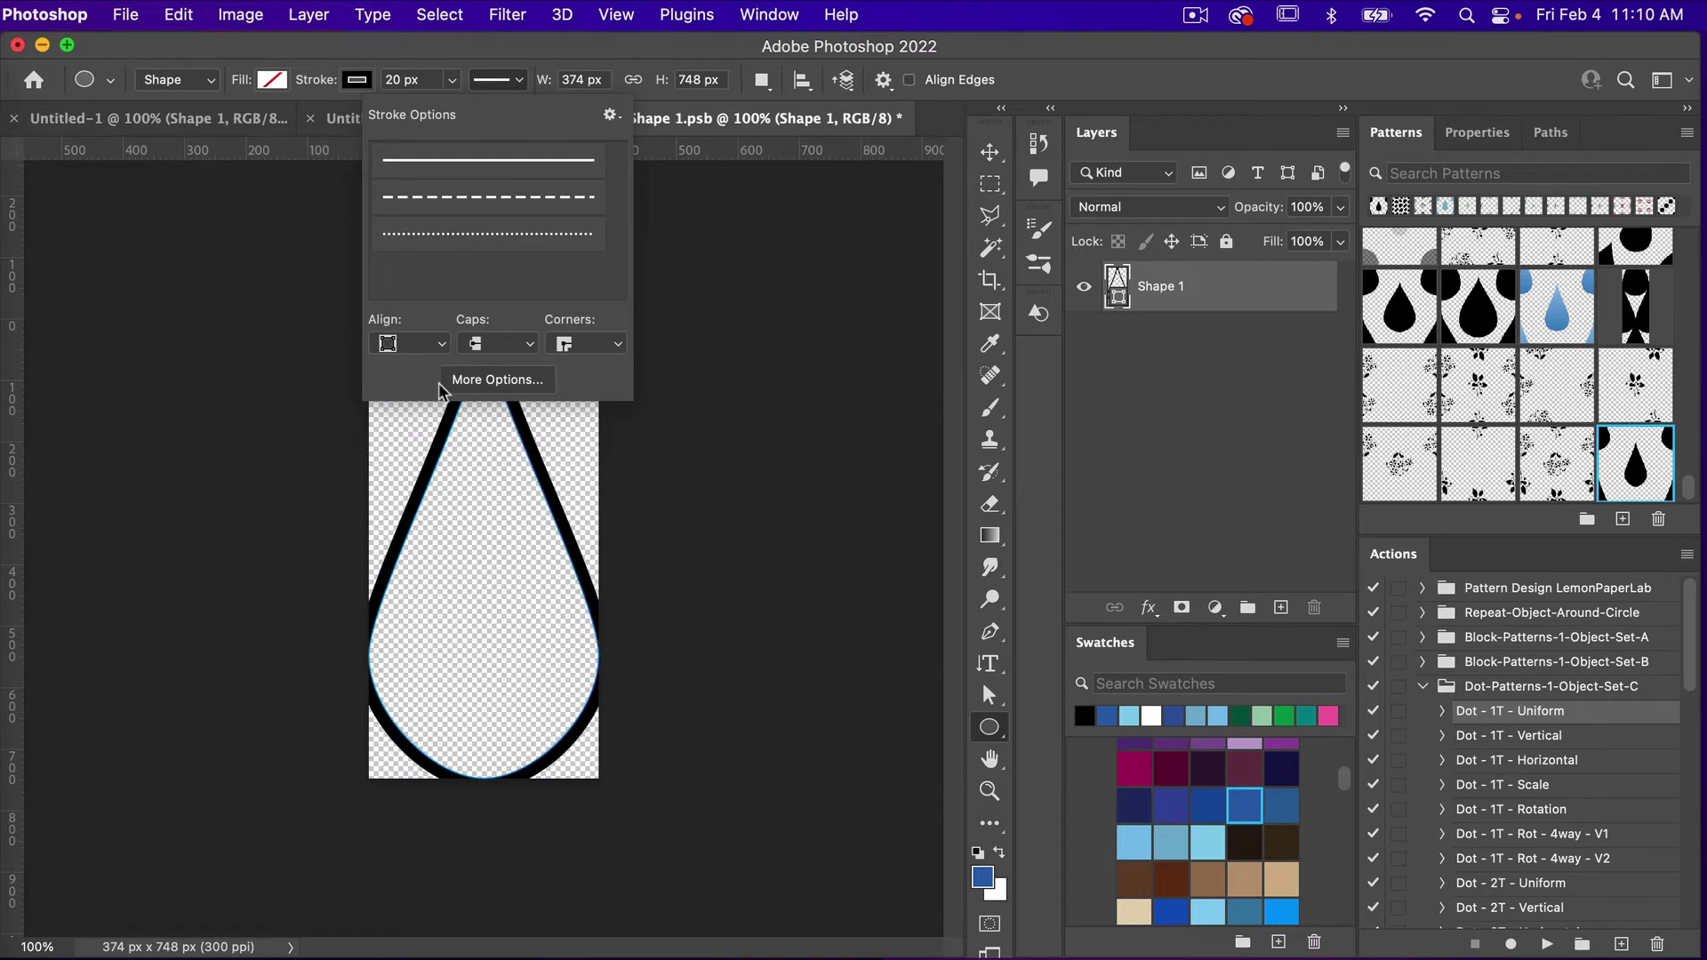
click(429, 347)
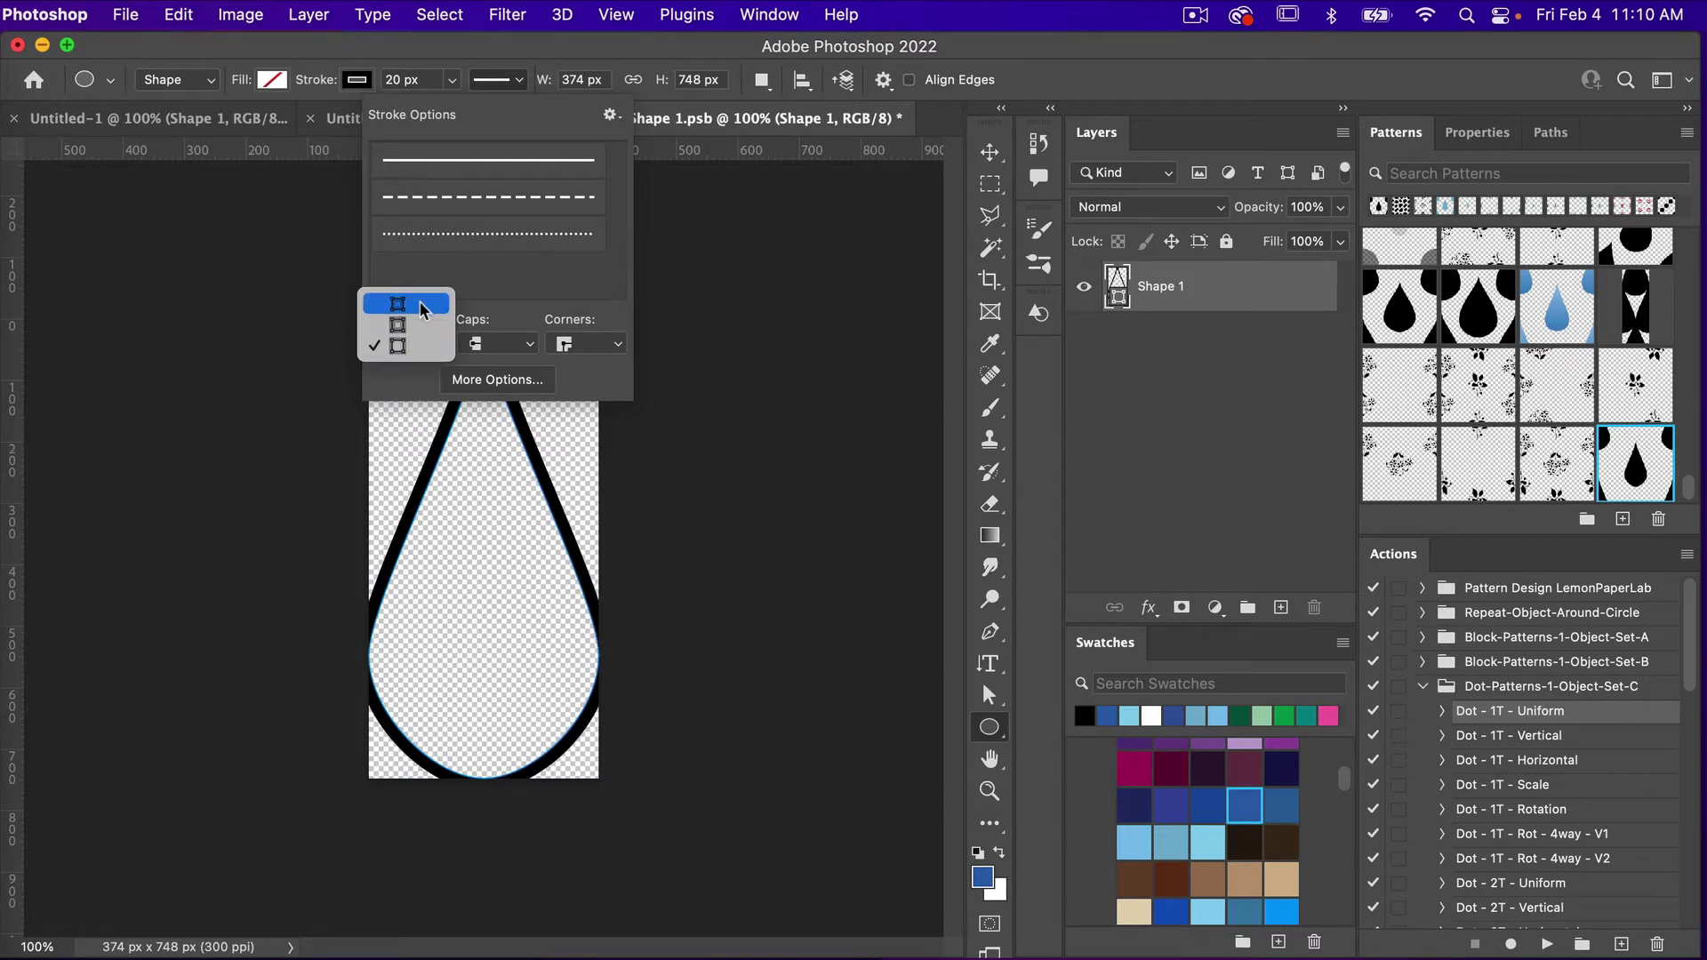
click(423, 311)
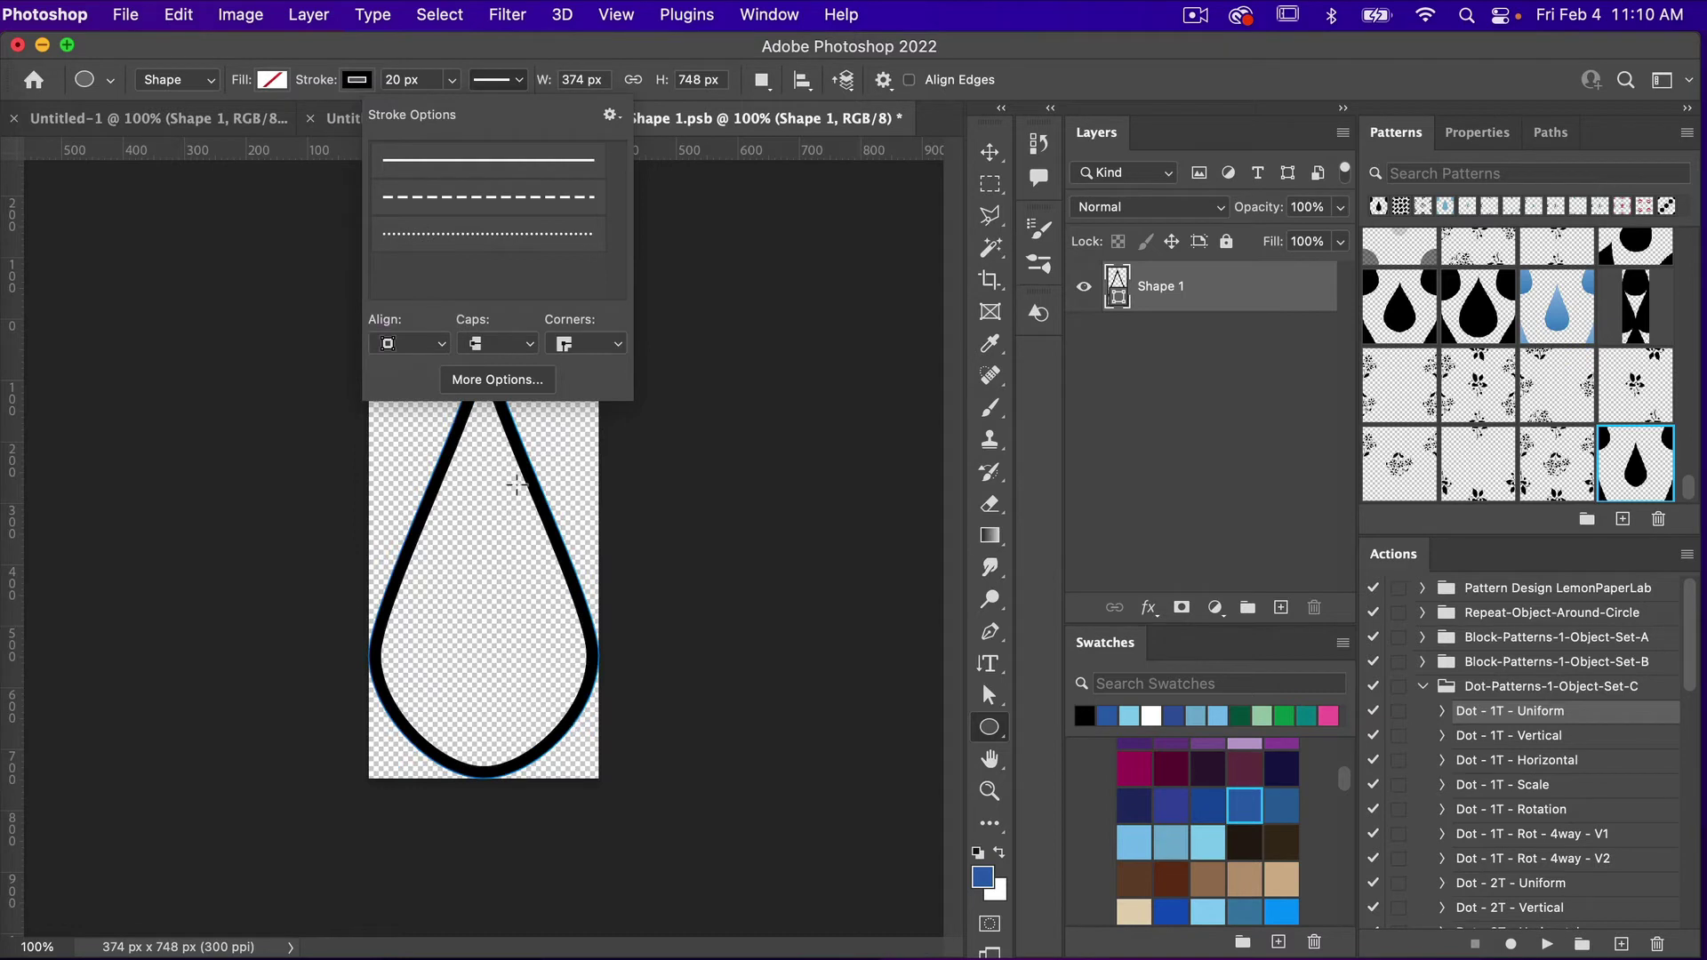
click(523, 70)
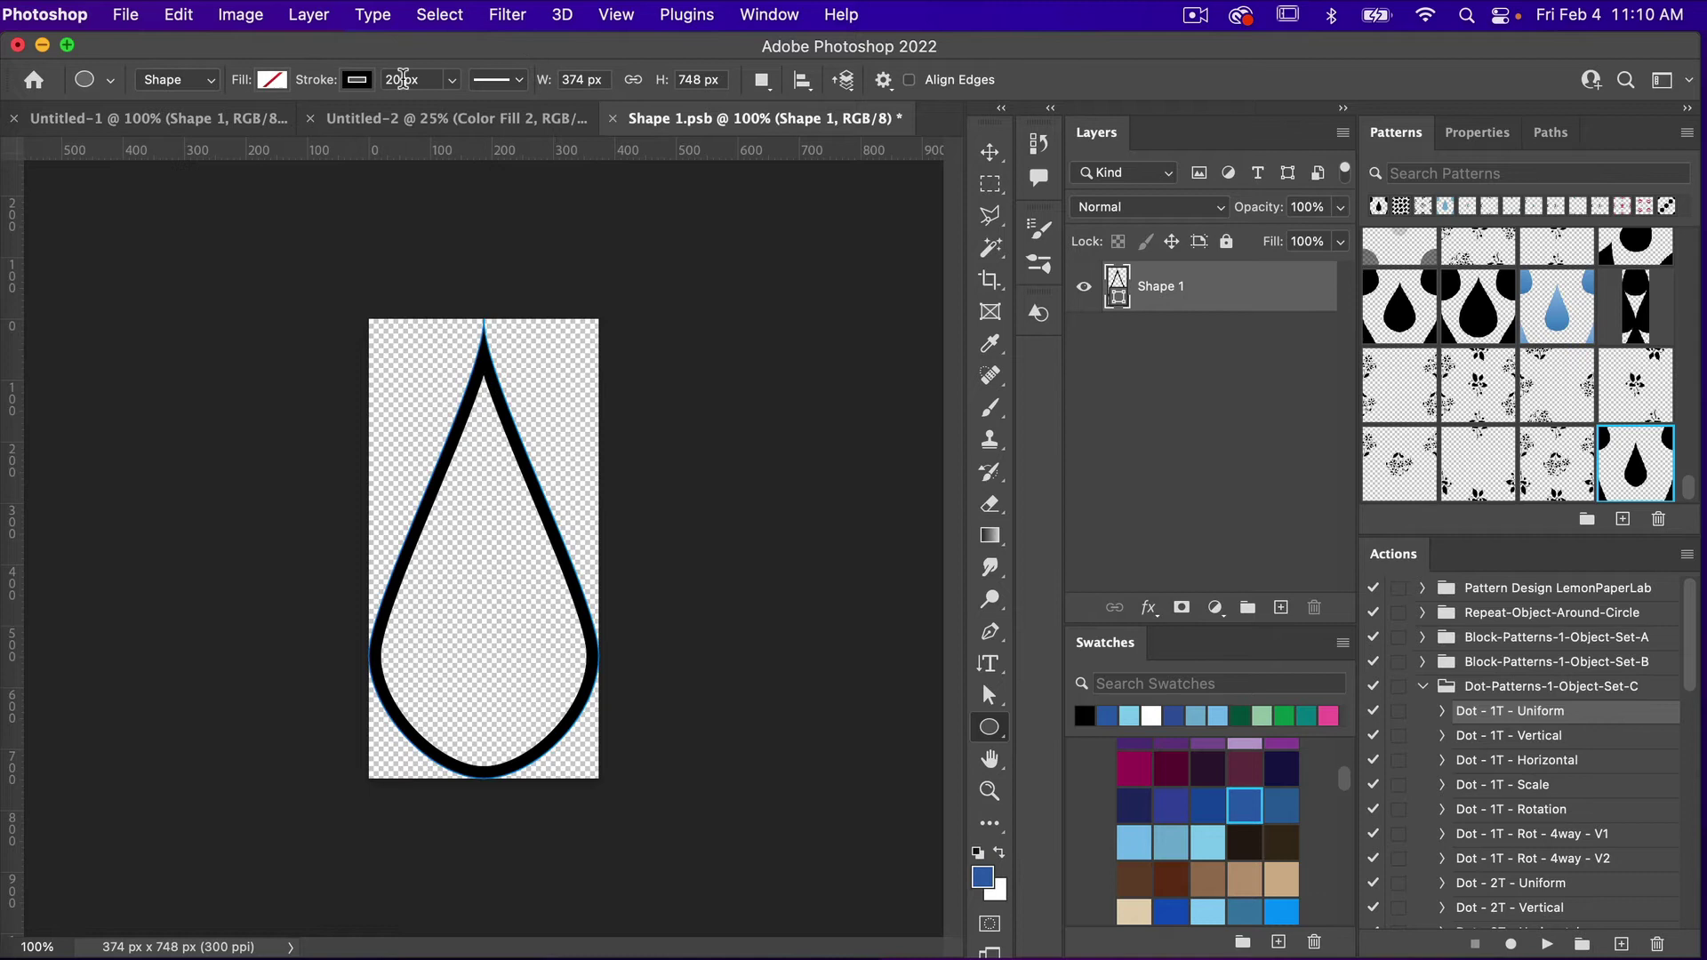
Set the stroke width to 40 px, then save and close the smart object
key(Return)
text(40)
key(Return)
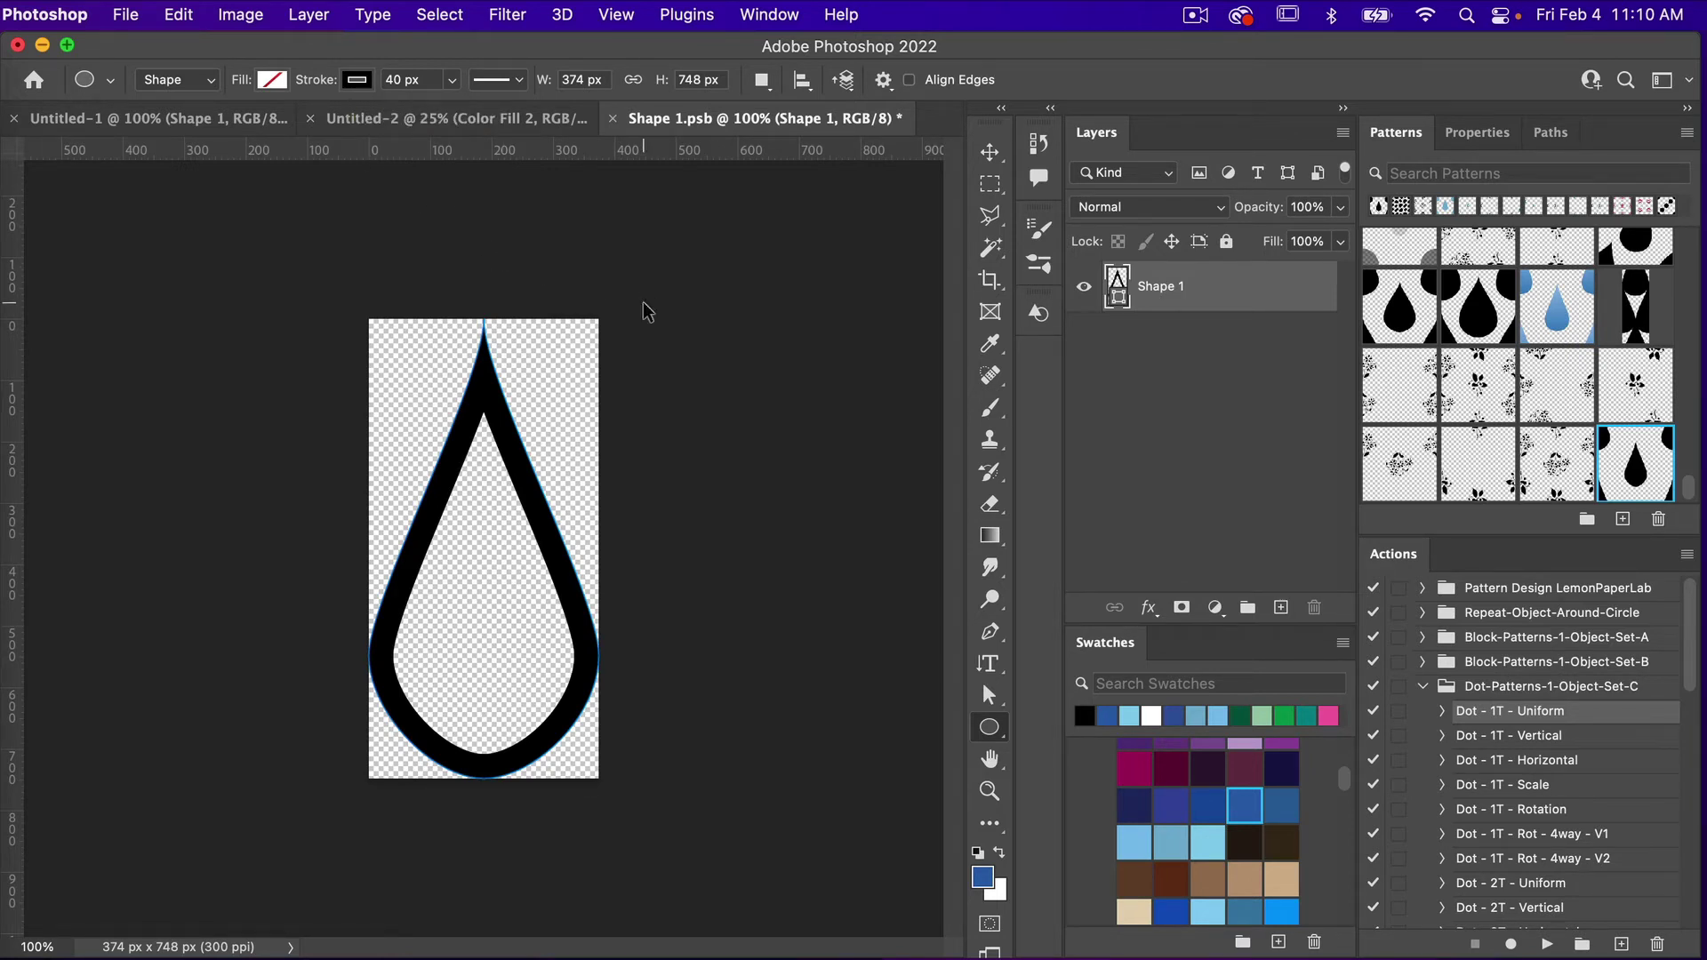
key(super+s)
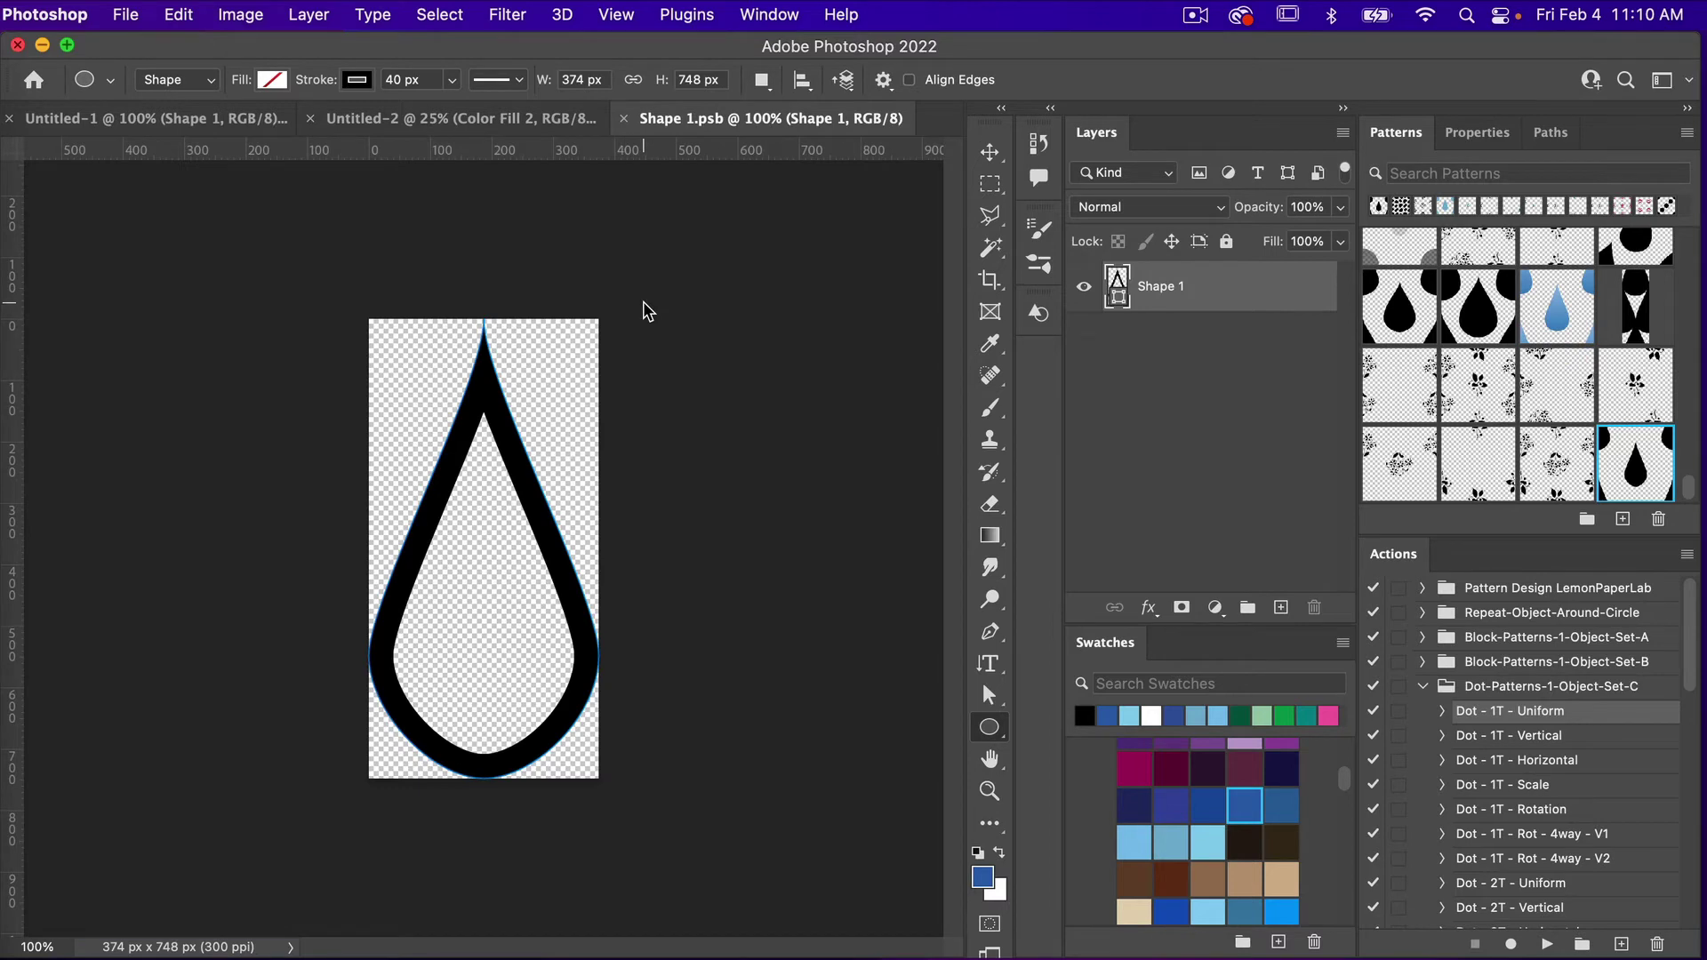
key(super+w)
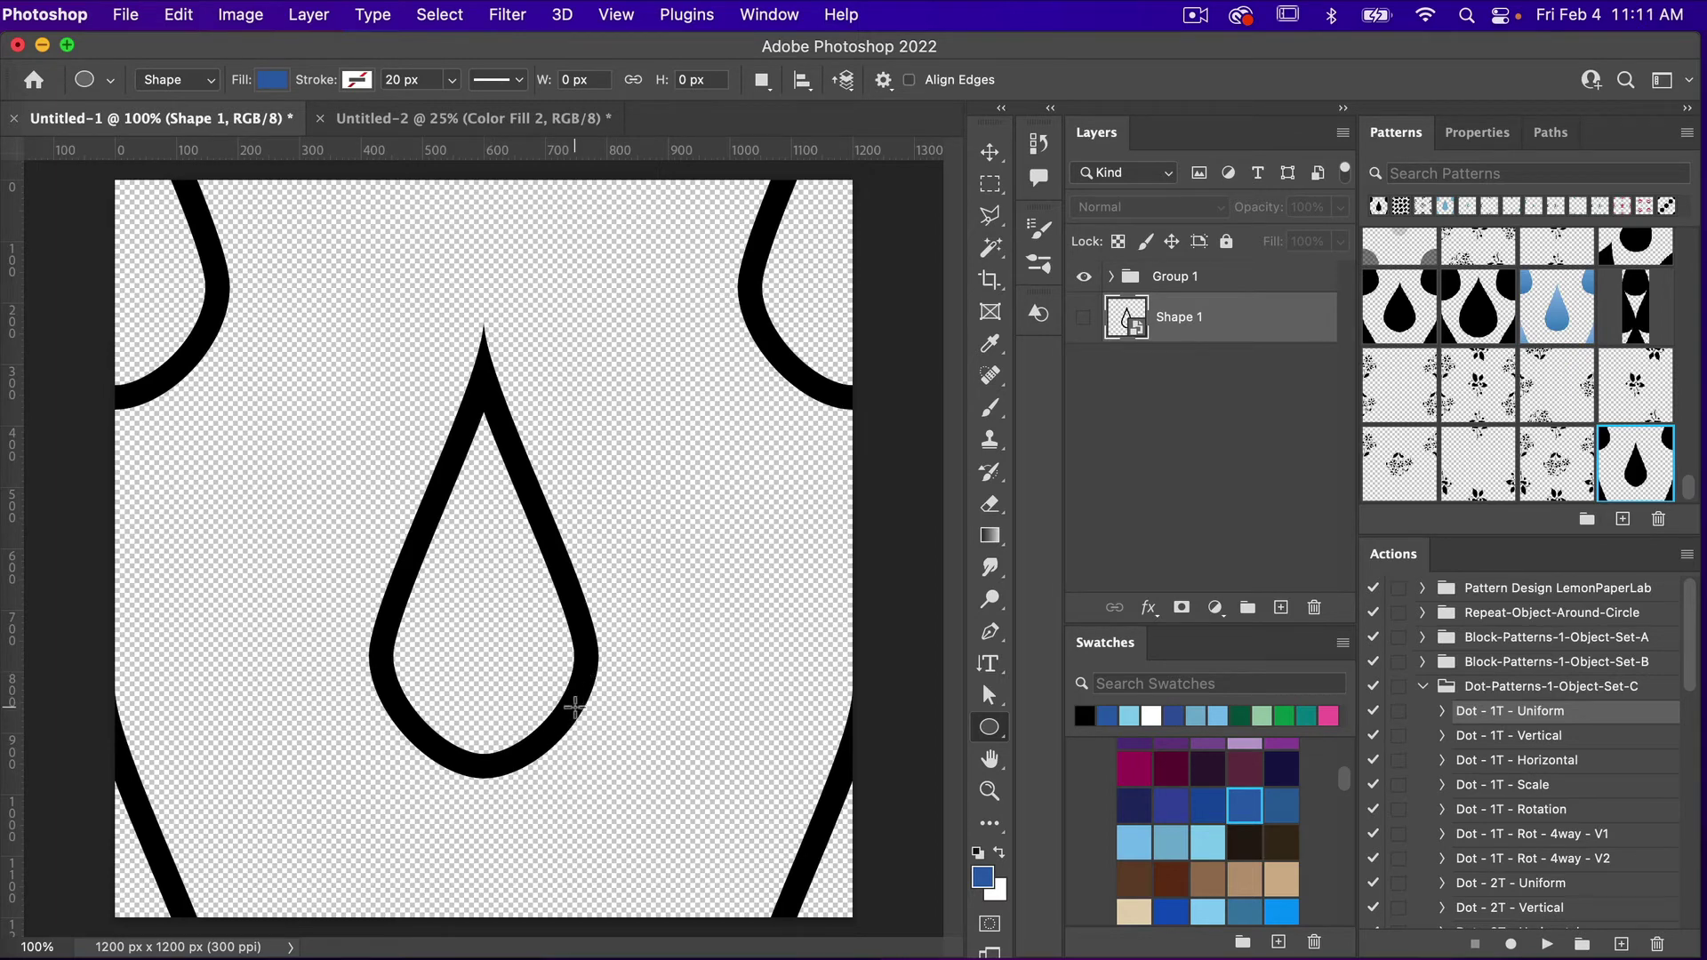
Define the outlined drop tile as a new pattern
click(179, 15)
click(223, 683)
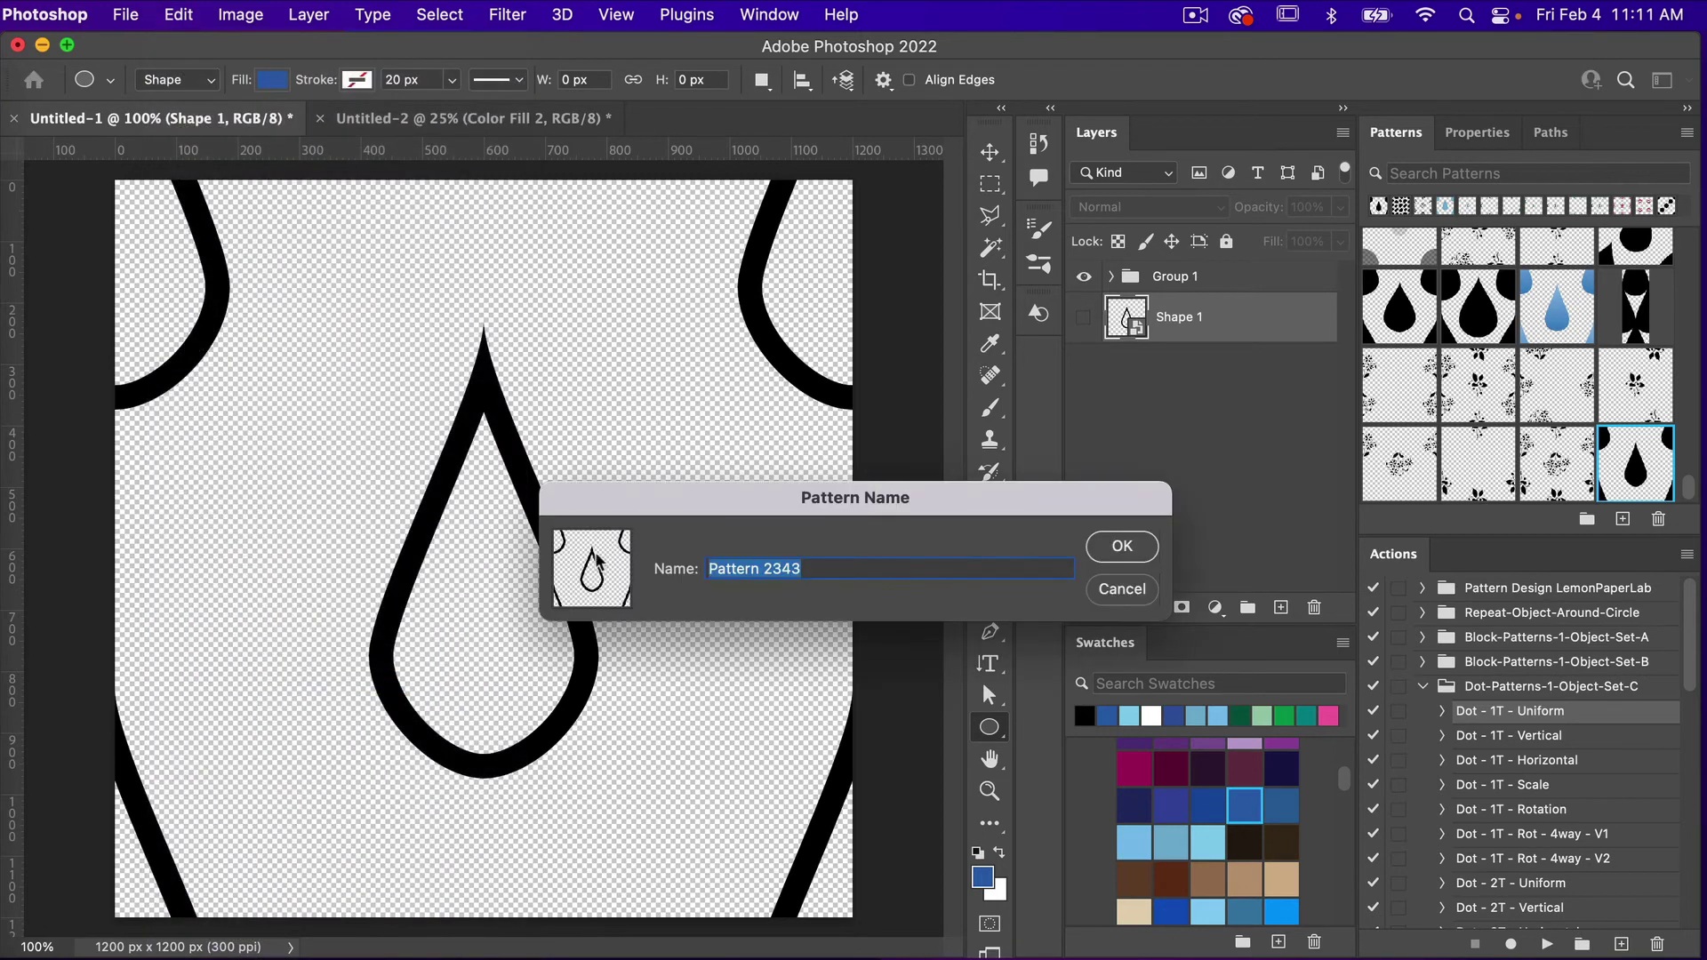
click(1107, 549)
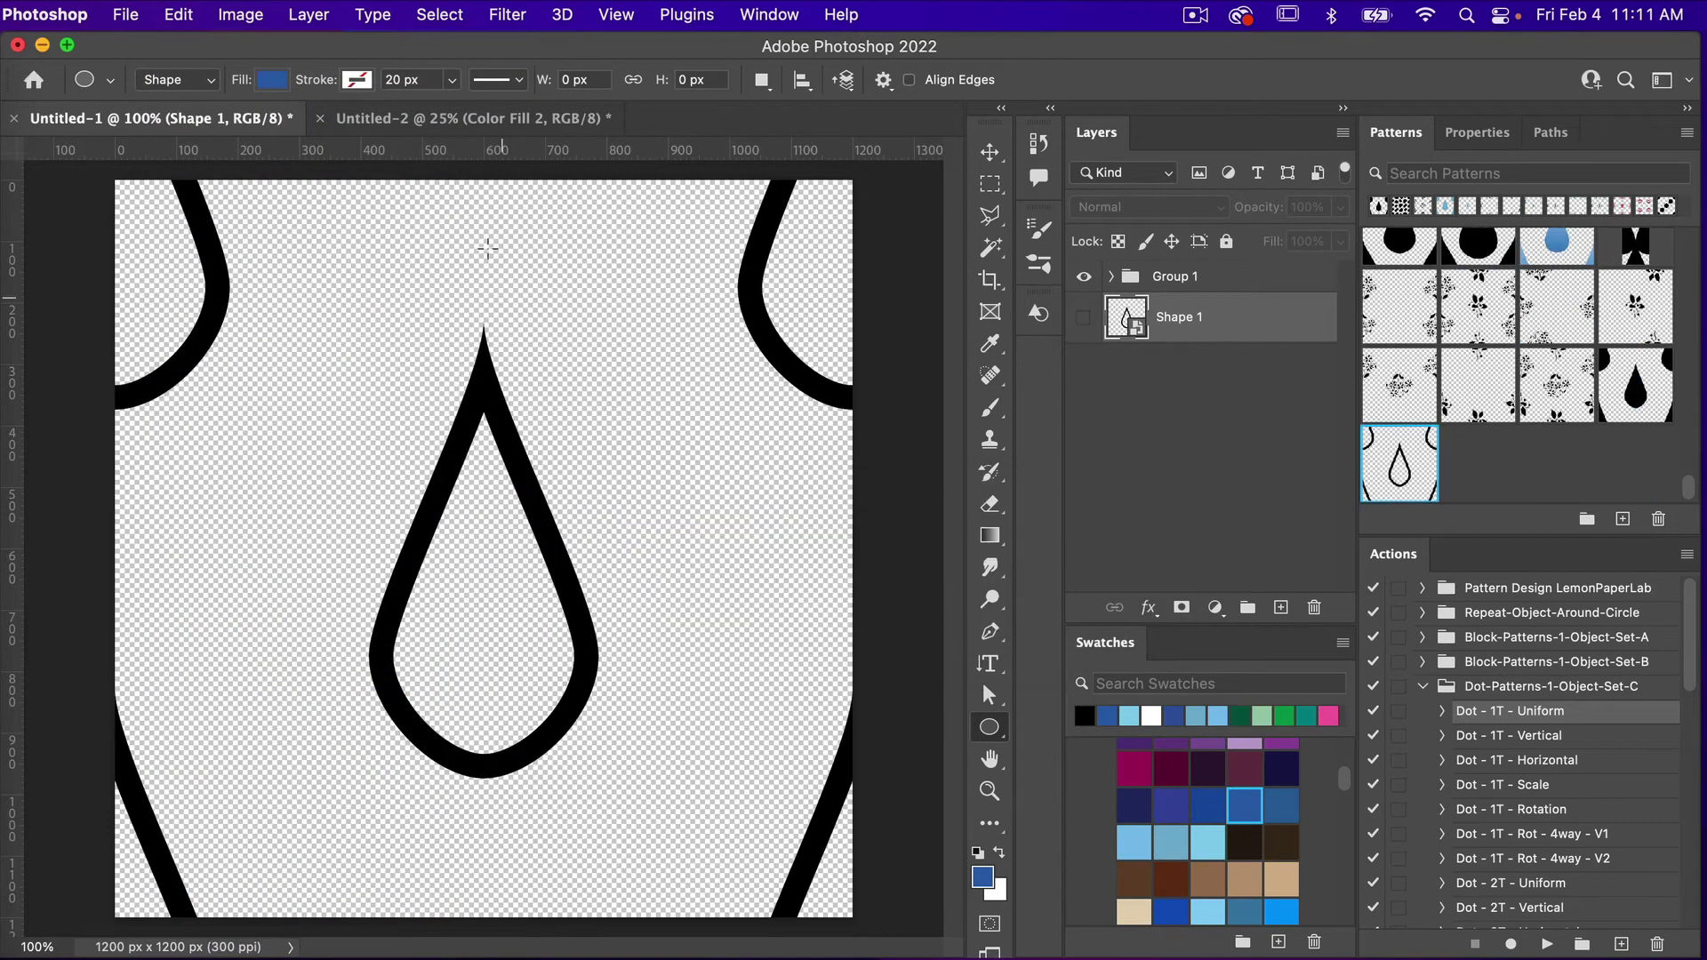
click(487, 120)
Alt-drag Artboard 1 to the right with the Artboard tool to create Artboard 1 copy
scroll(635, 462, right, 5)
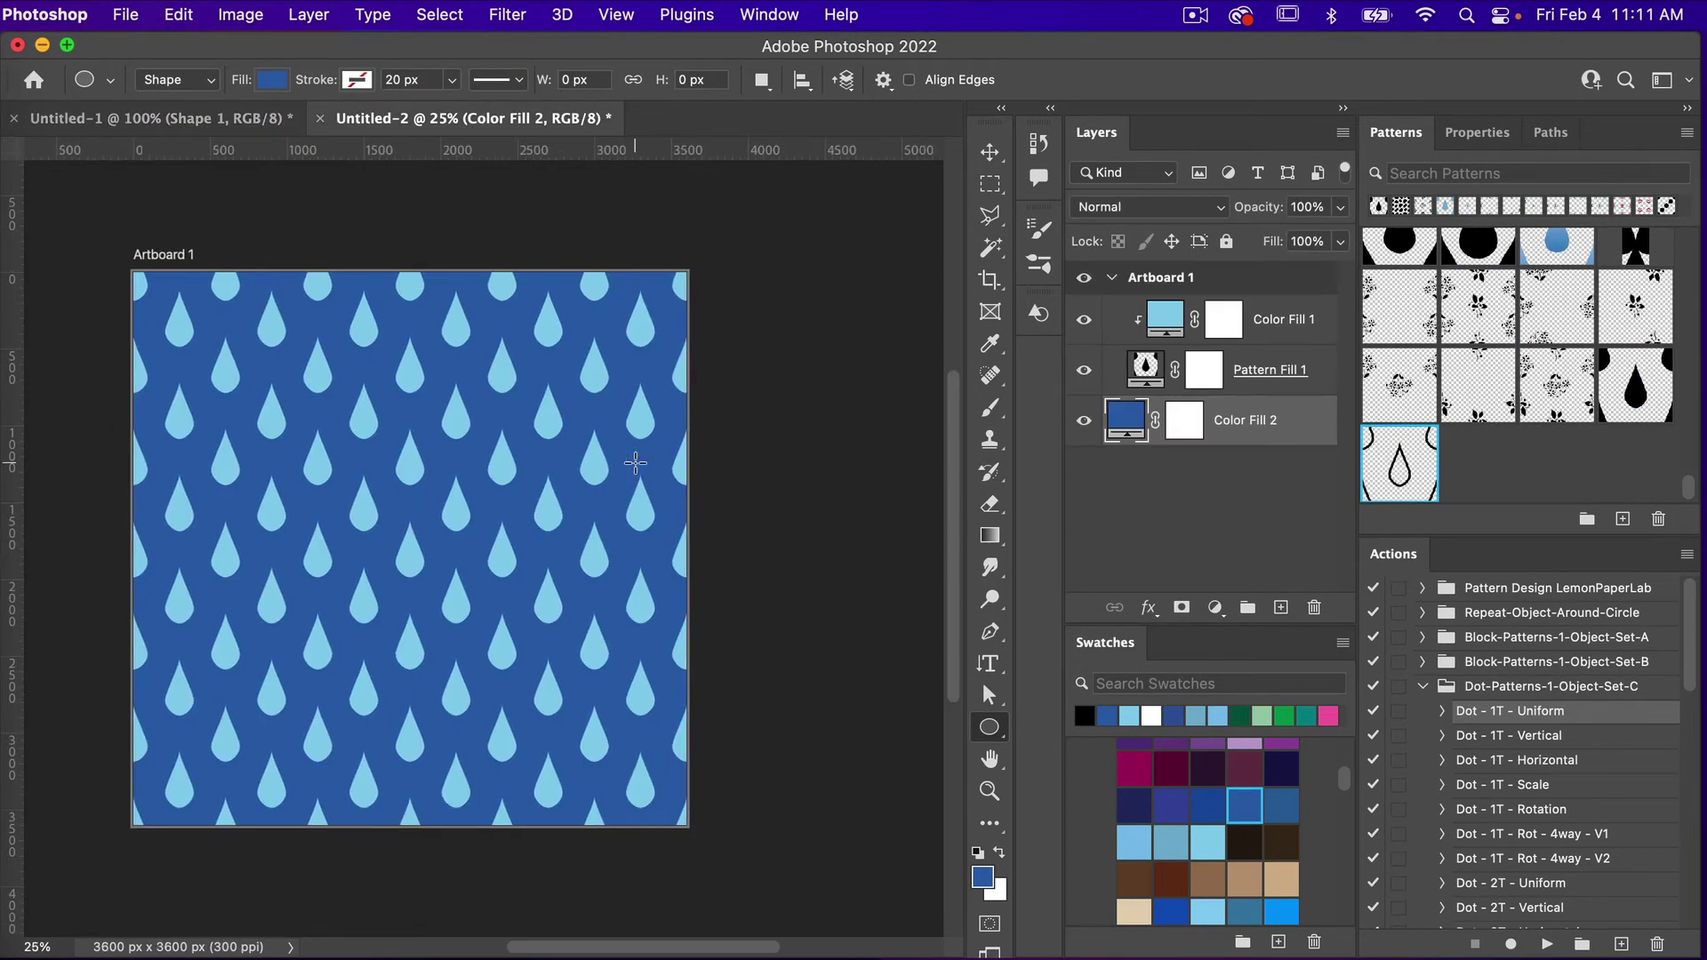
key(v)
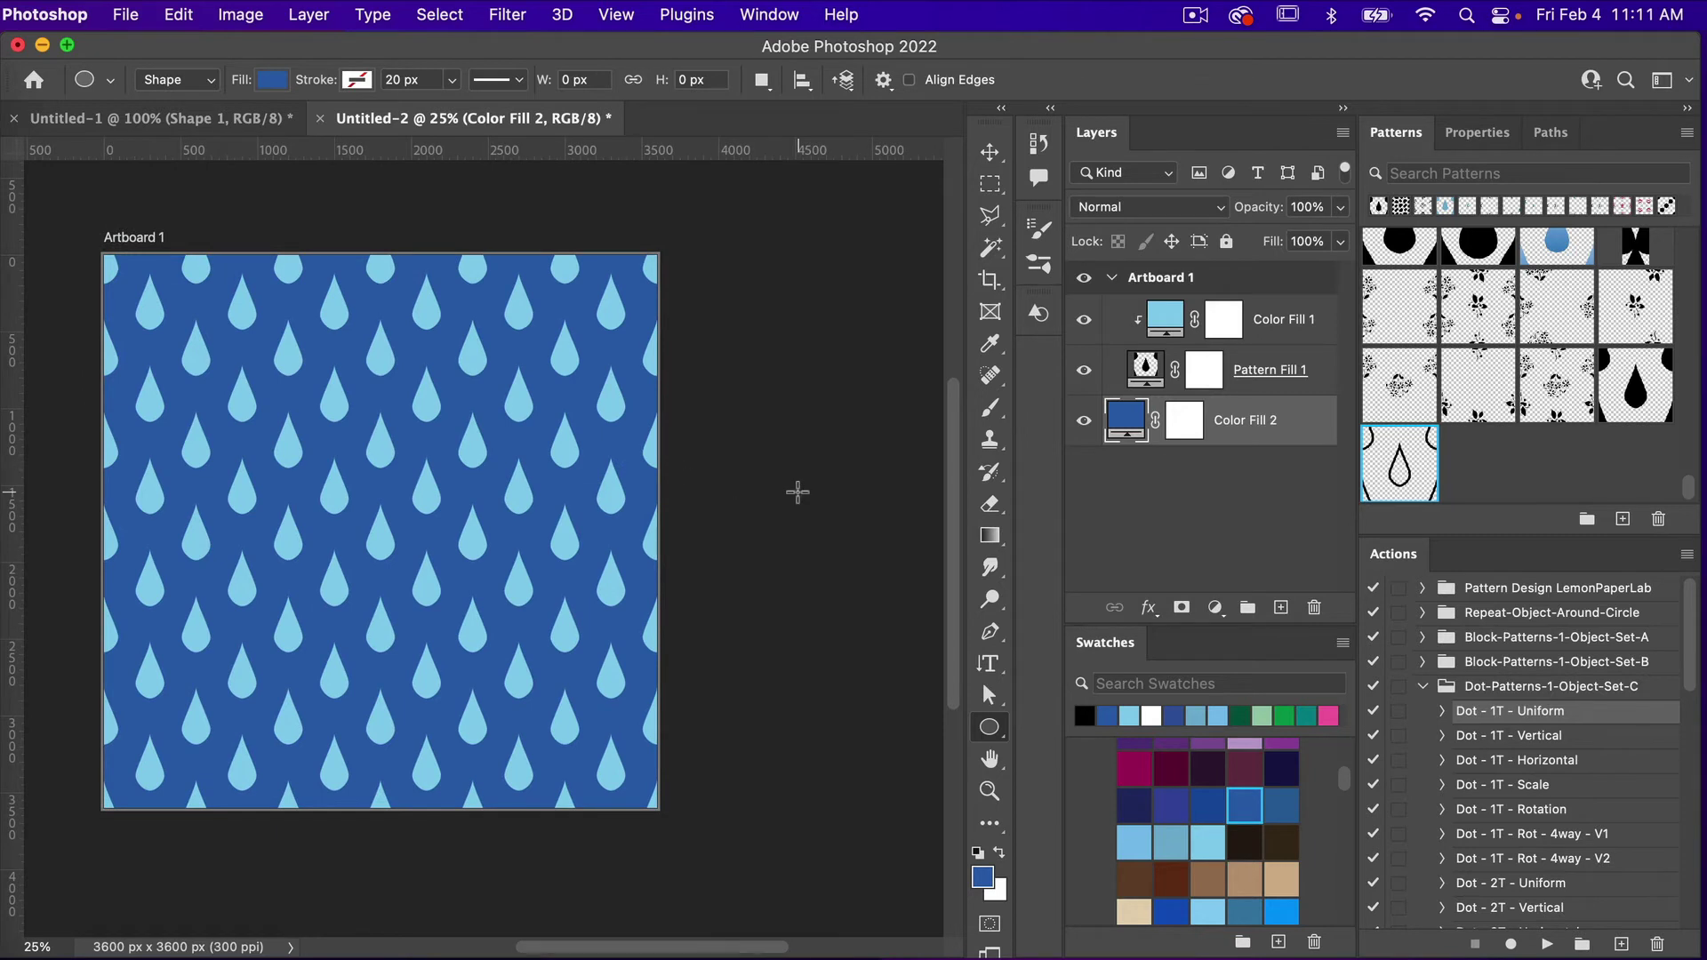
key(super+minus)
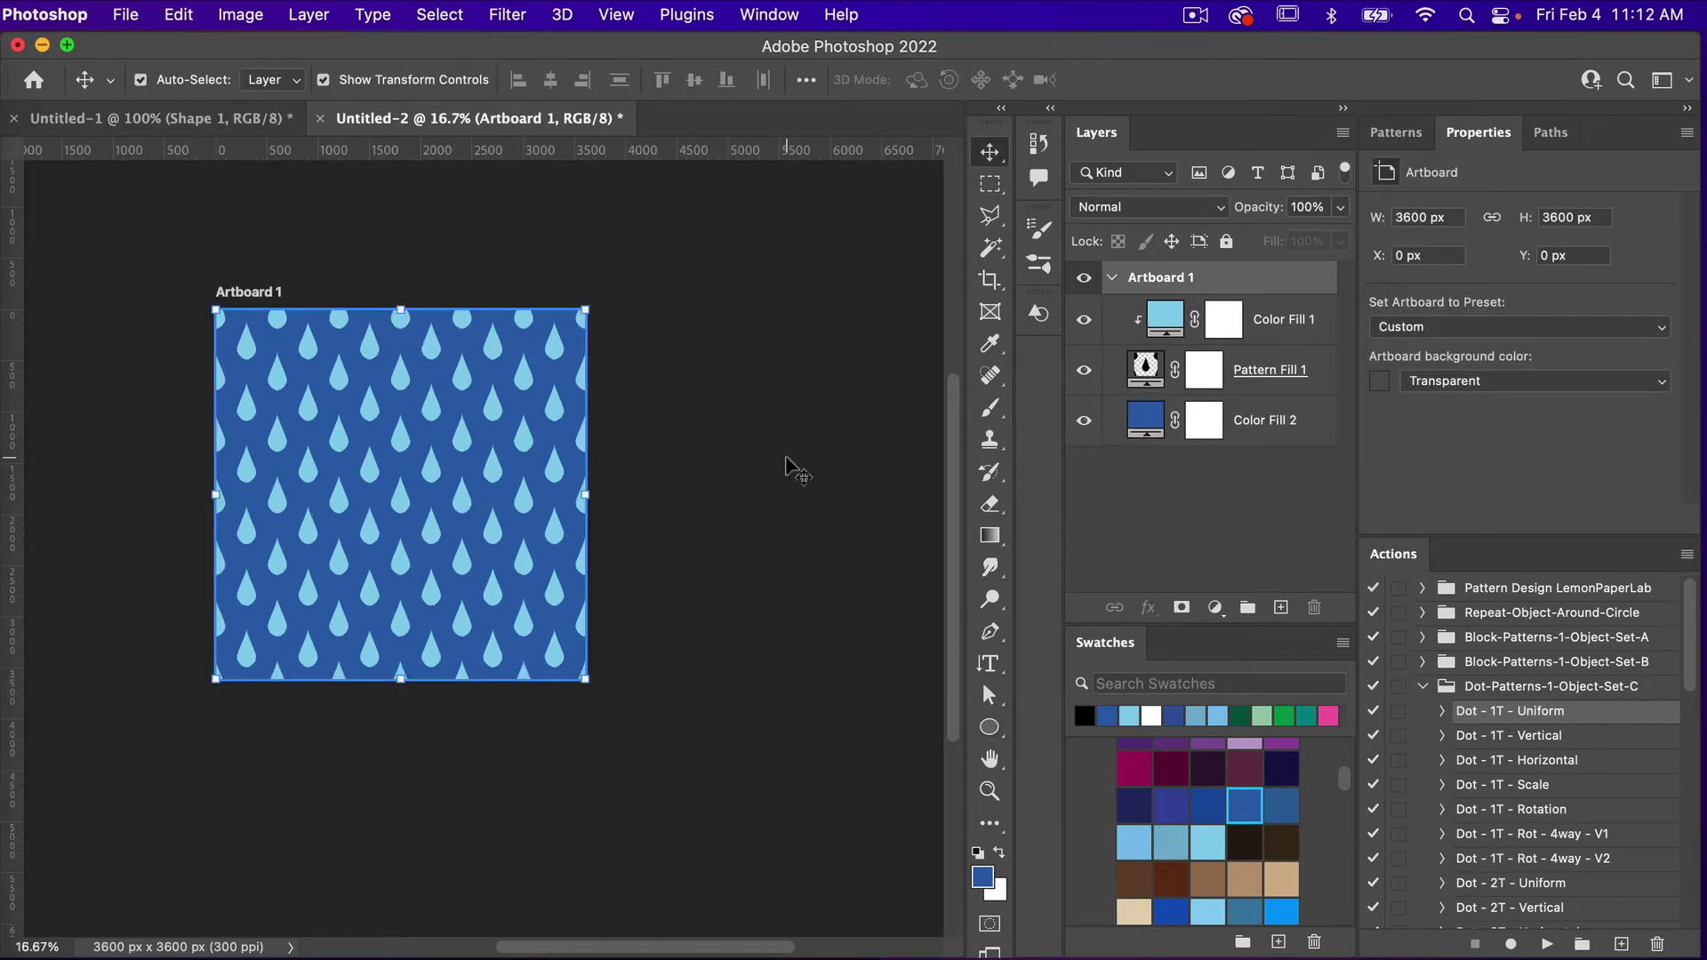
key(shift+v)
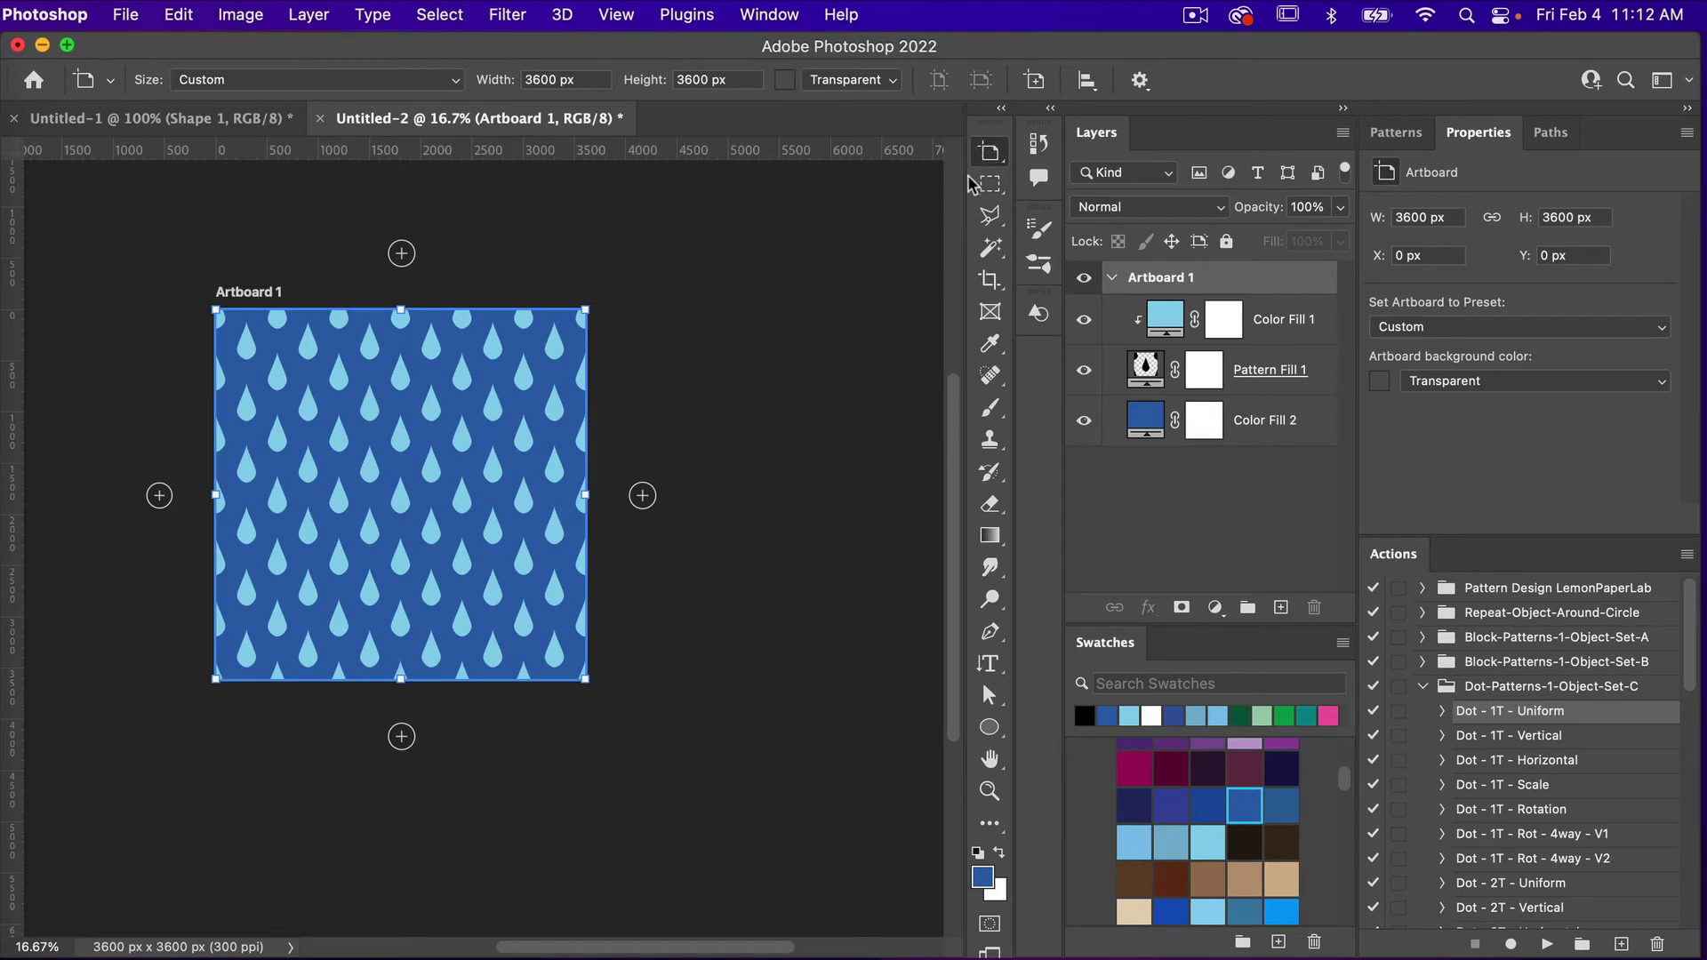
scroll(779, 525, right, 2)
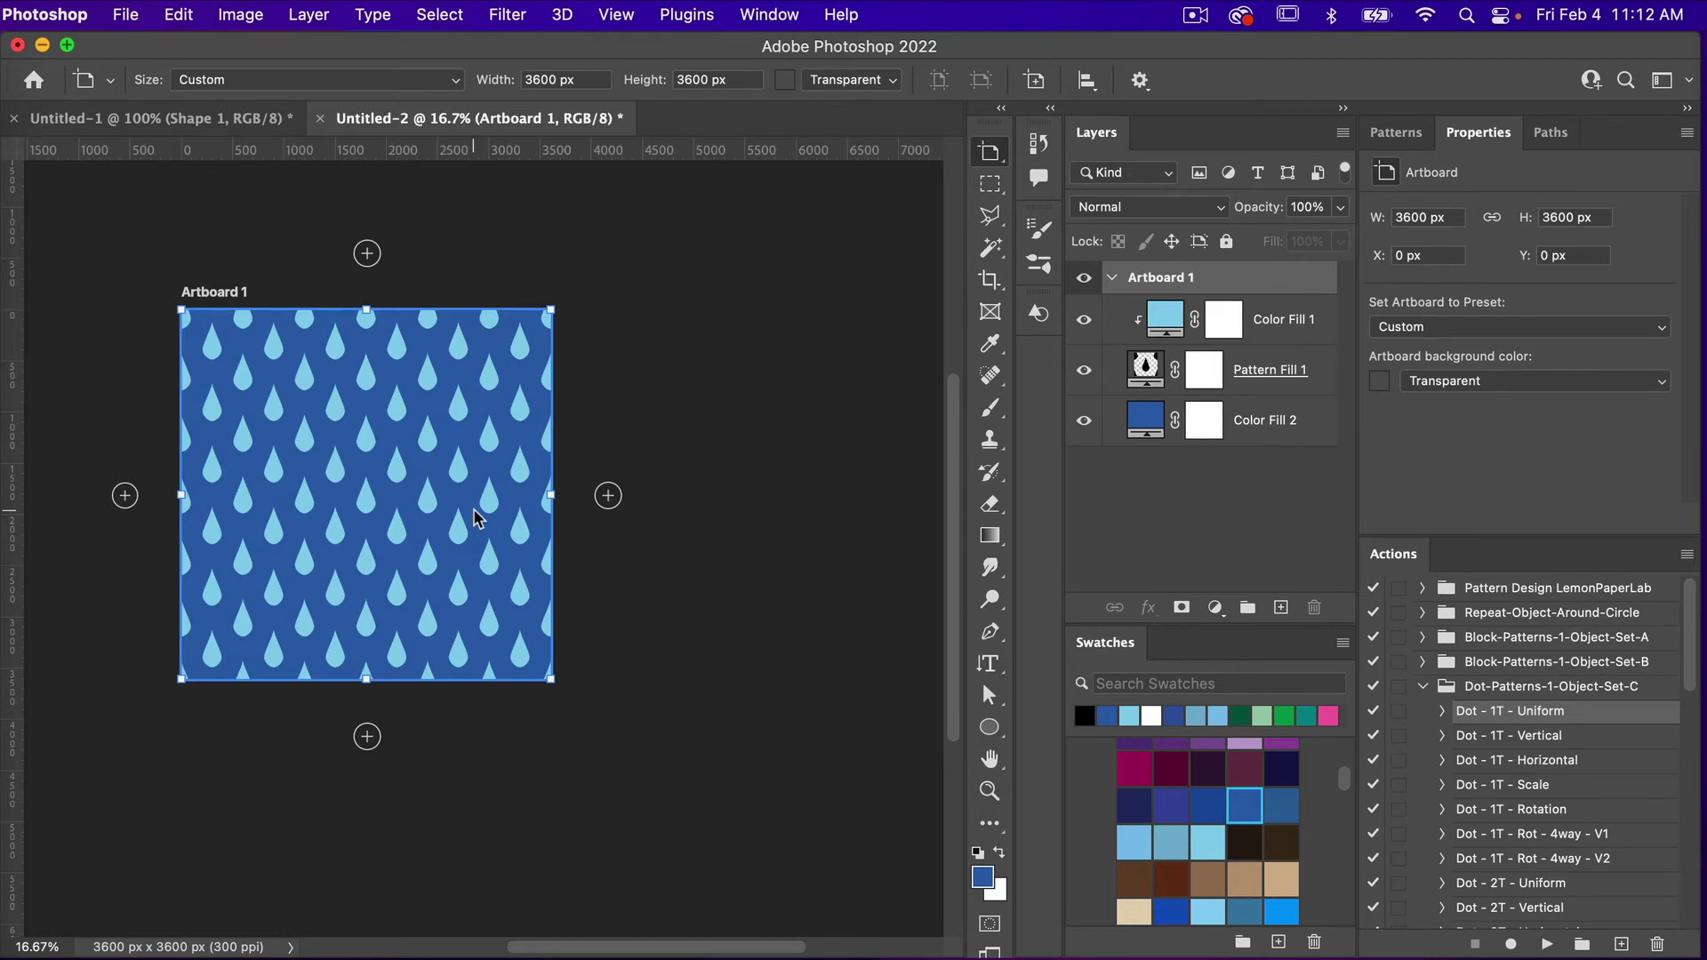
drag(481, 520, 872, 521)
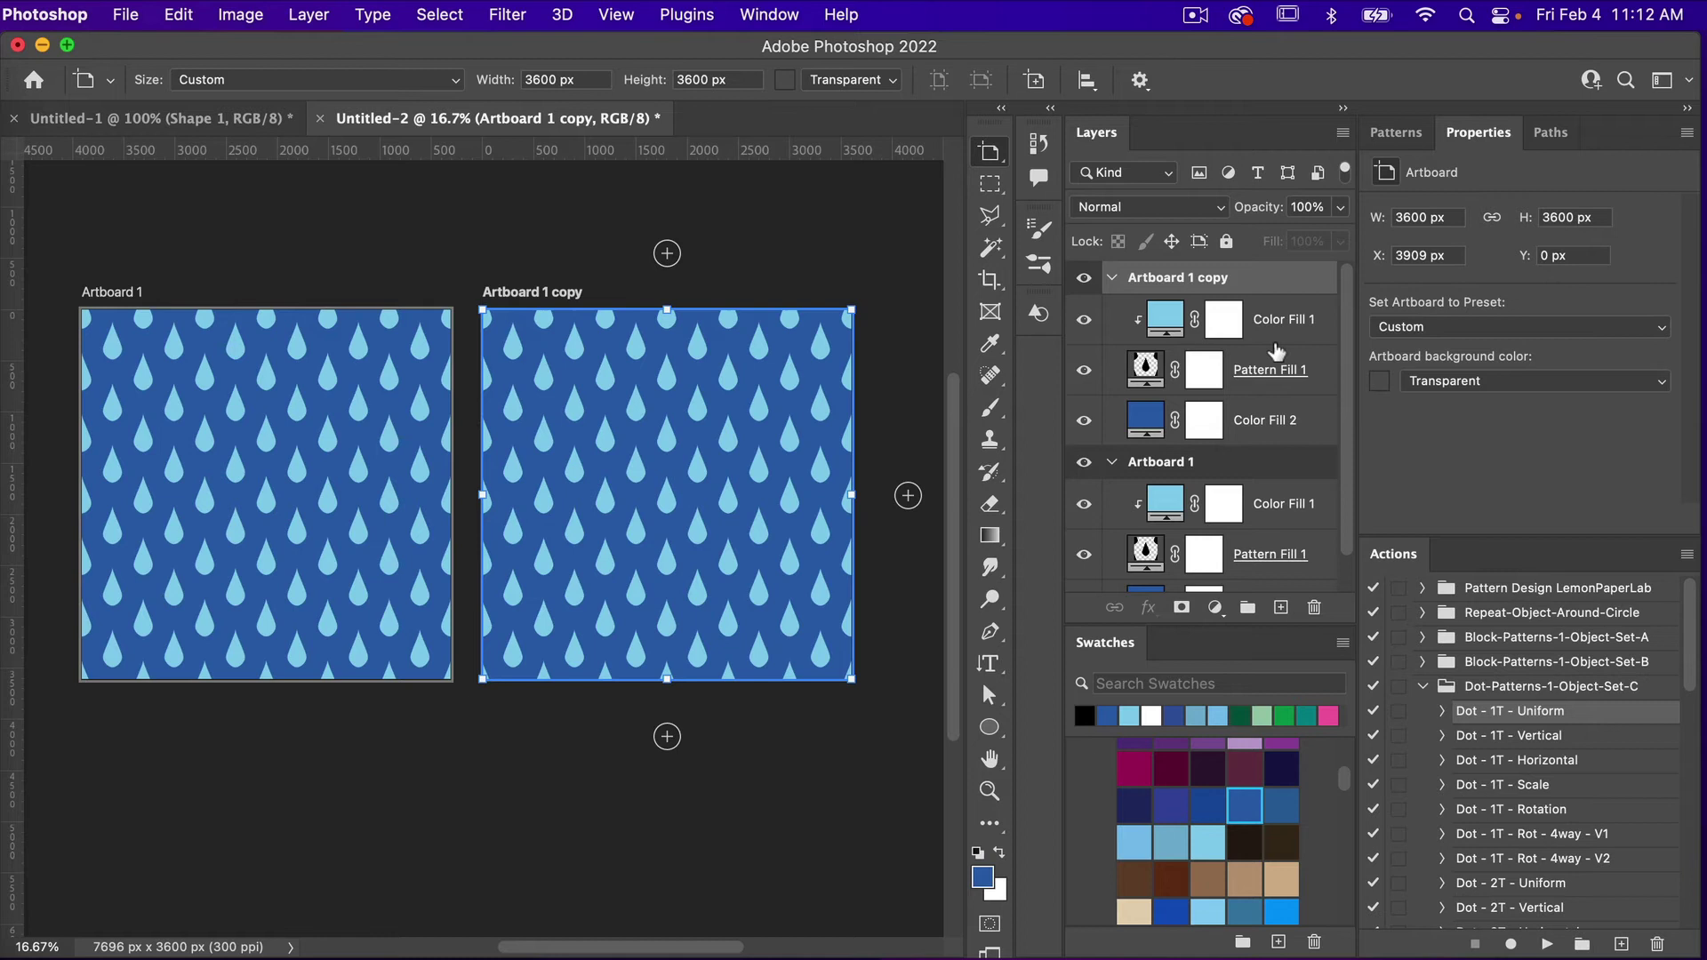
Swap the copy's Pattern Fill 1 to the outlined-drop pattern, make light blue the background, and clip dark blue to the drops
click(1275, 377)
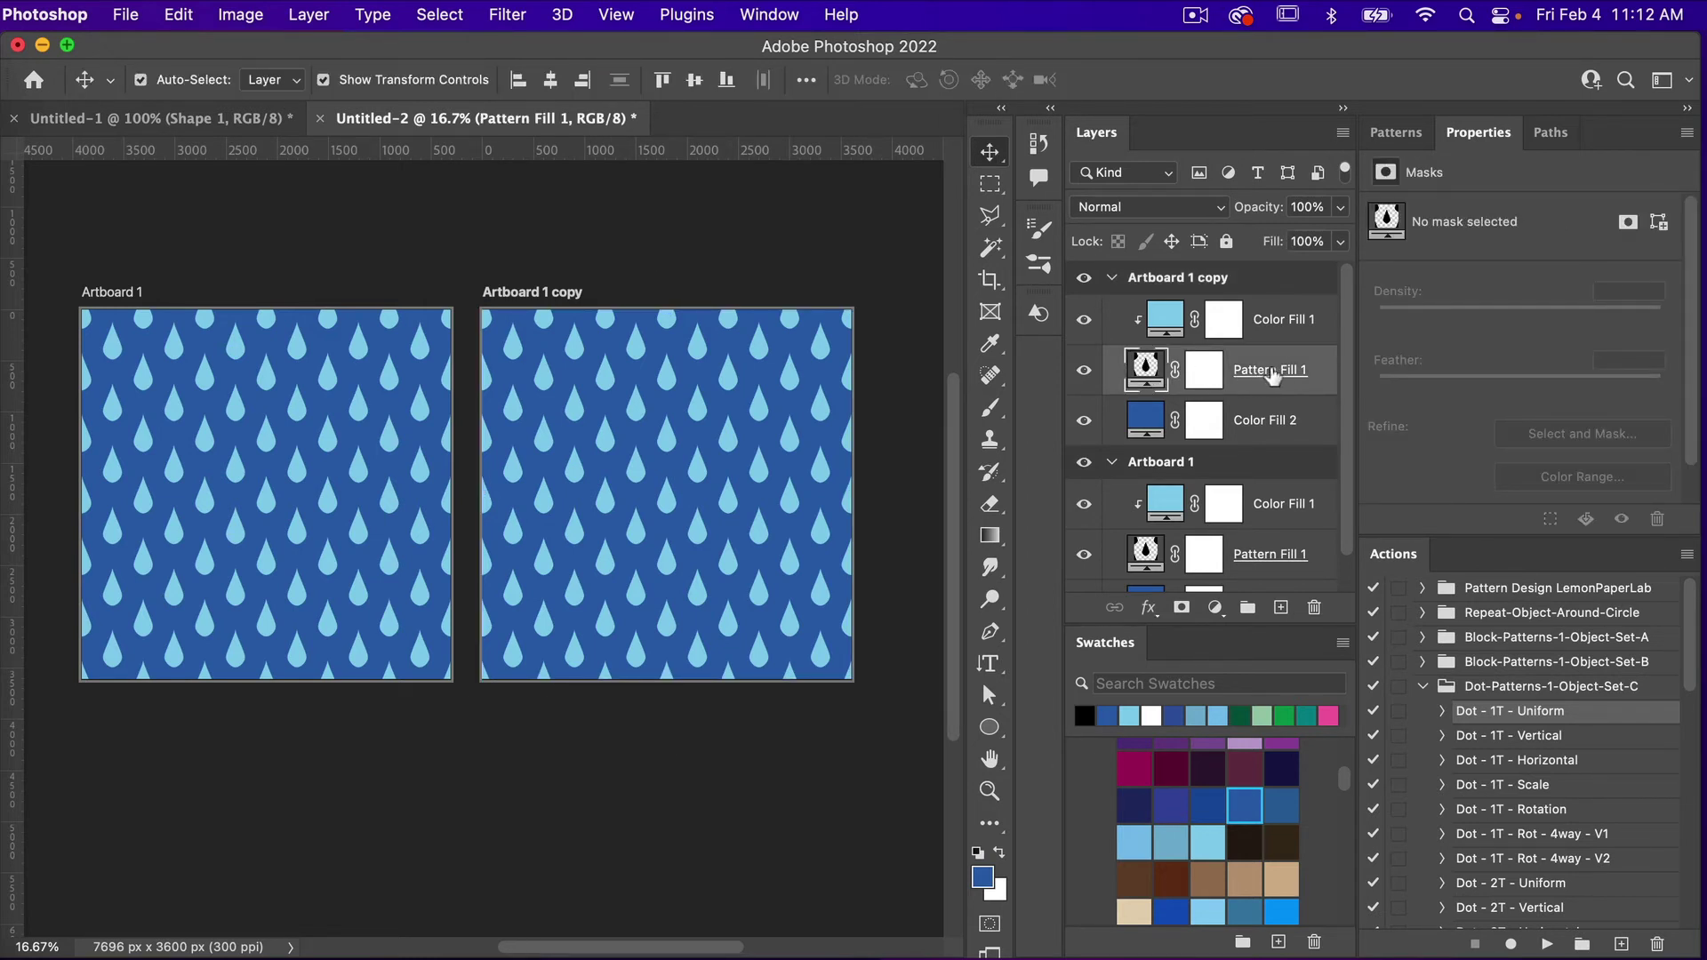
click(1394, 135)
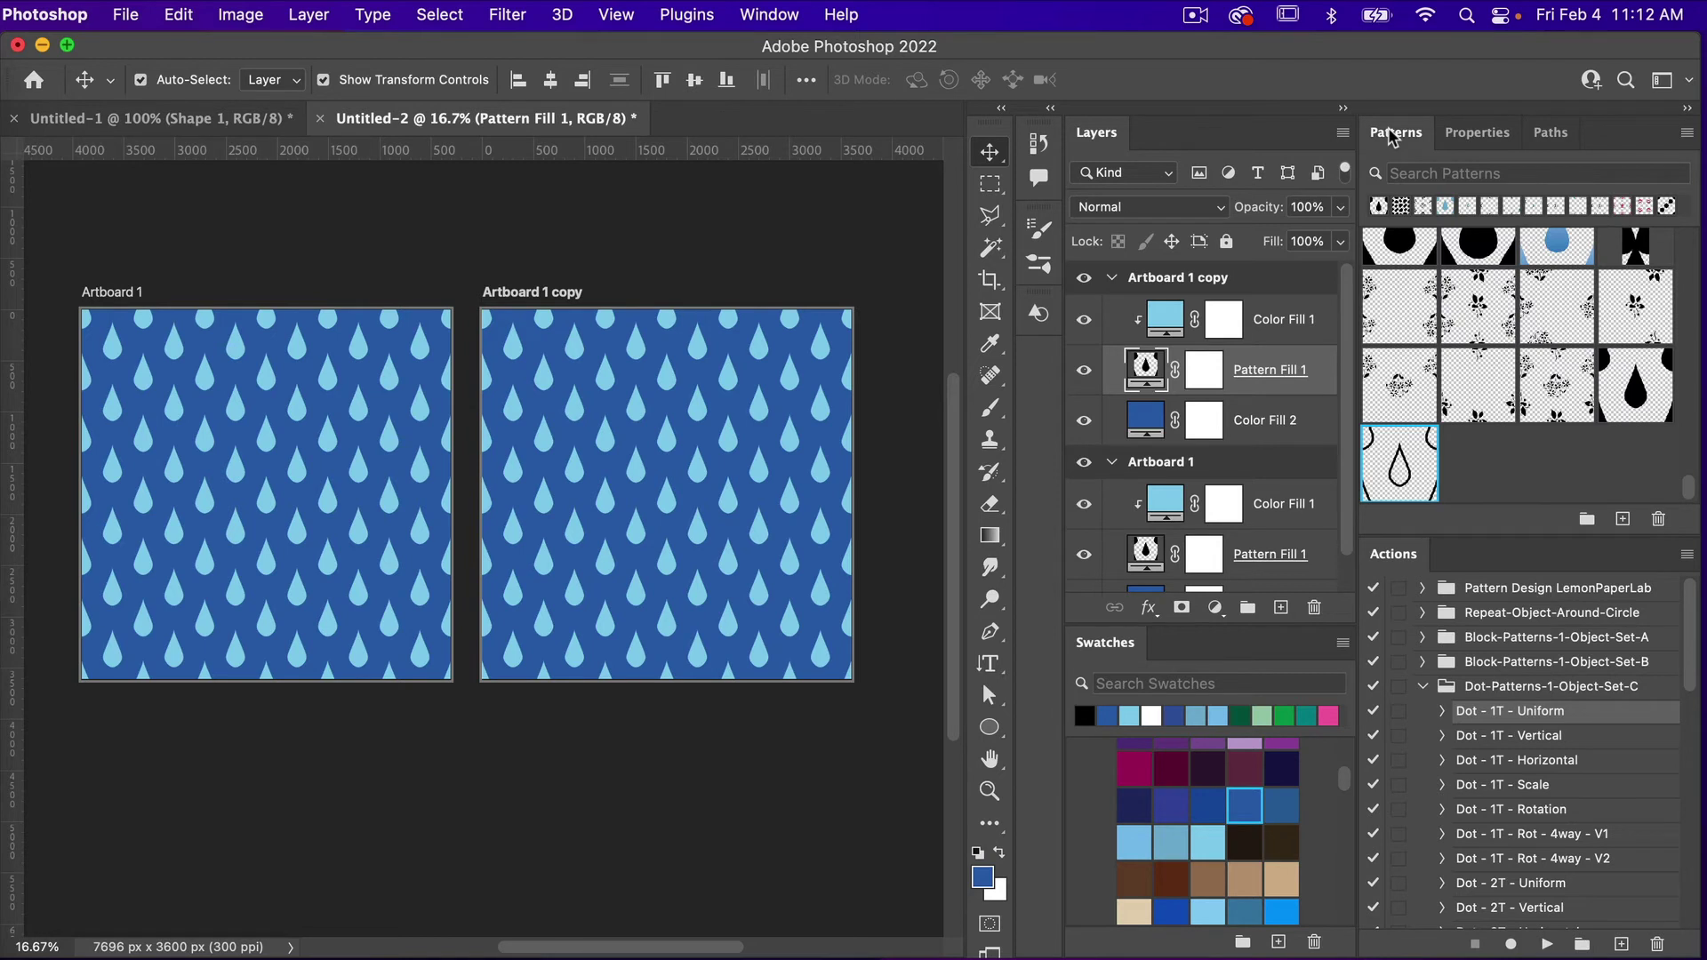
click(1400, 463)
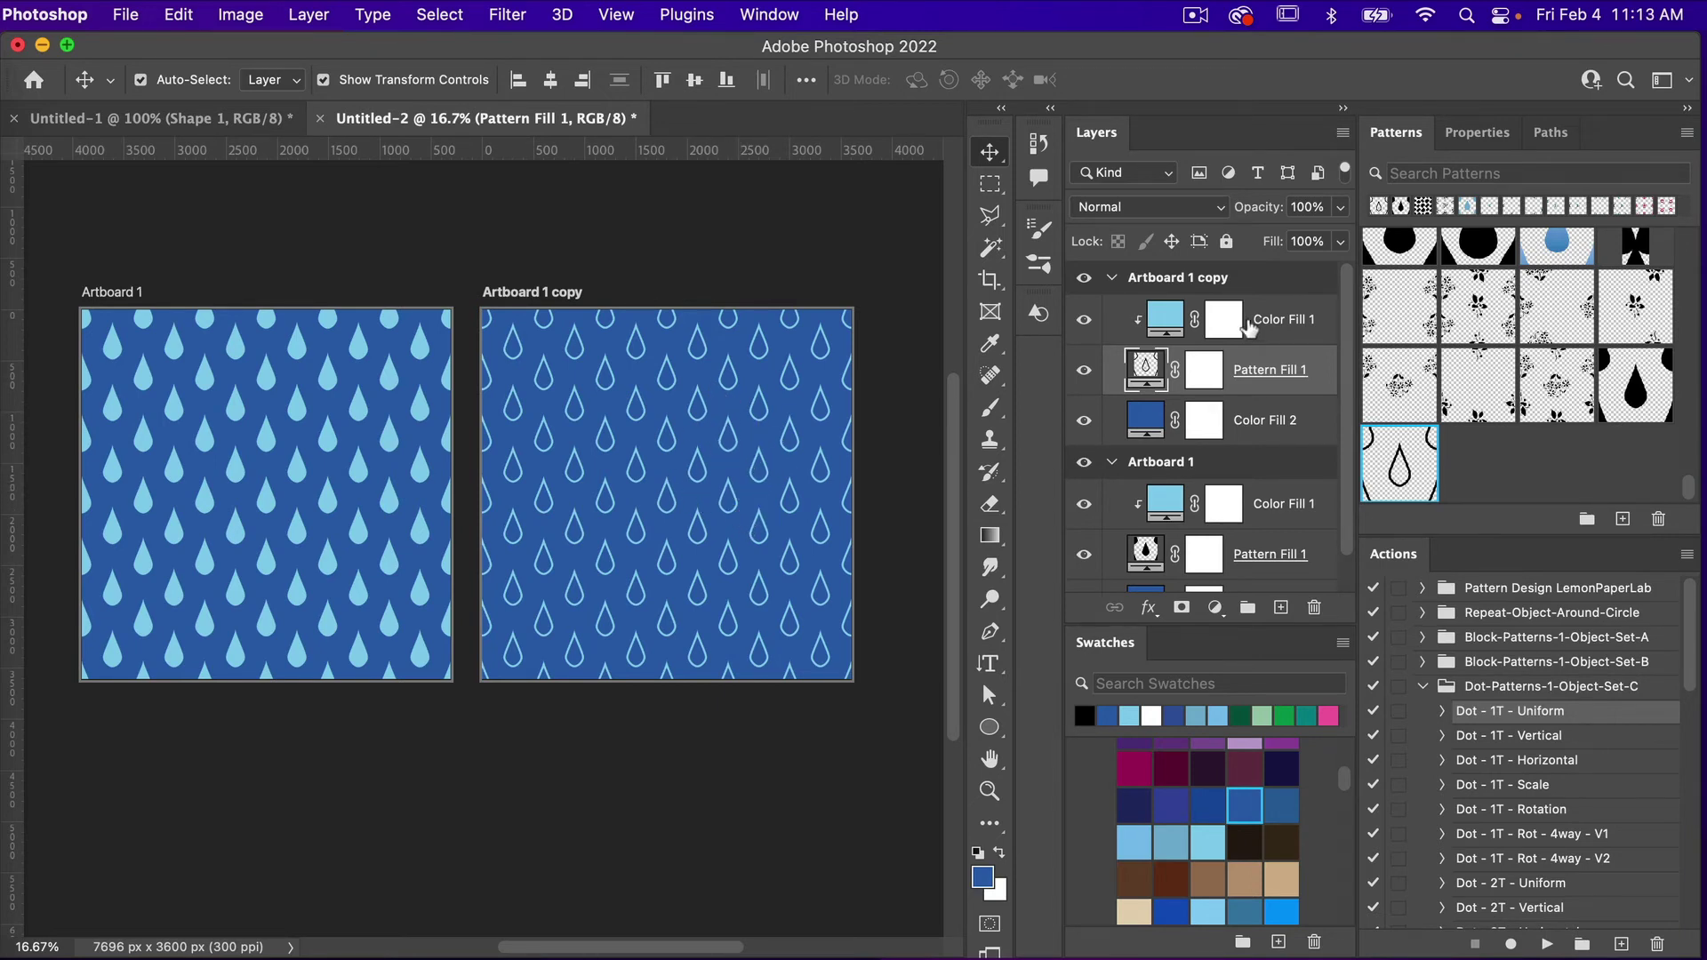
mouse_move(1267, 328)
mouse_down()
mouse_move(1258, 391)
mouse_move(1261, 298)
mouse_up()
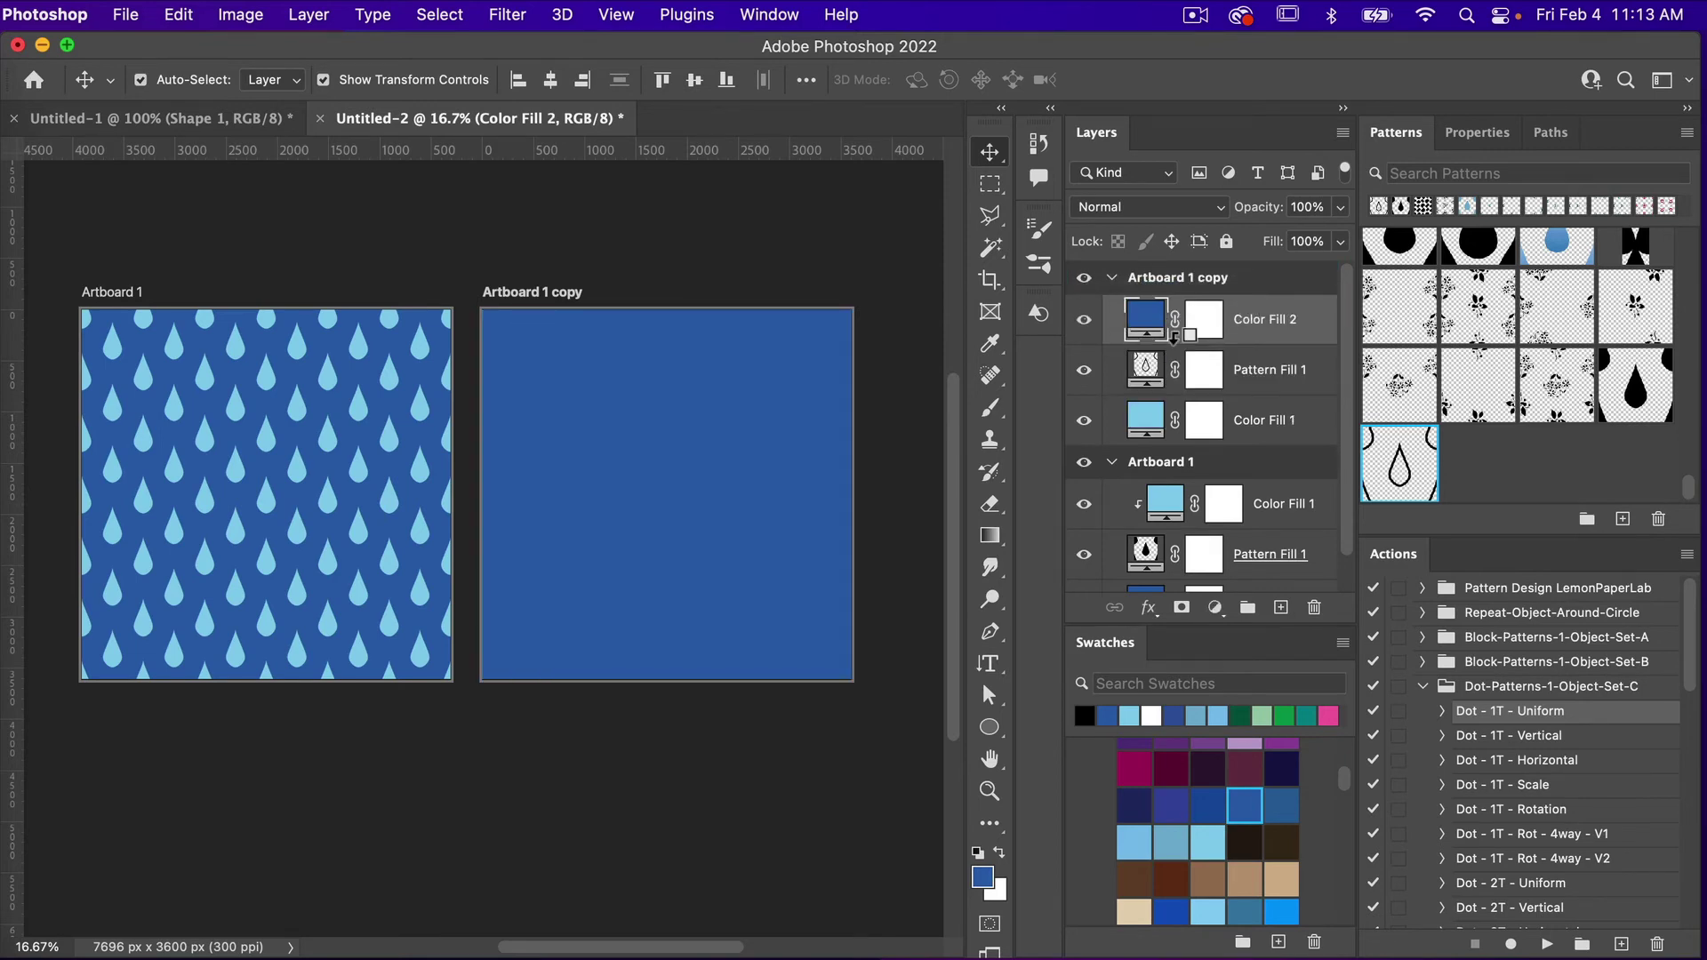
alt+click(1184, 345)
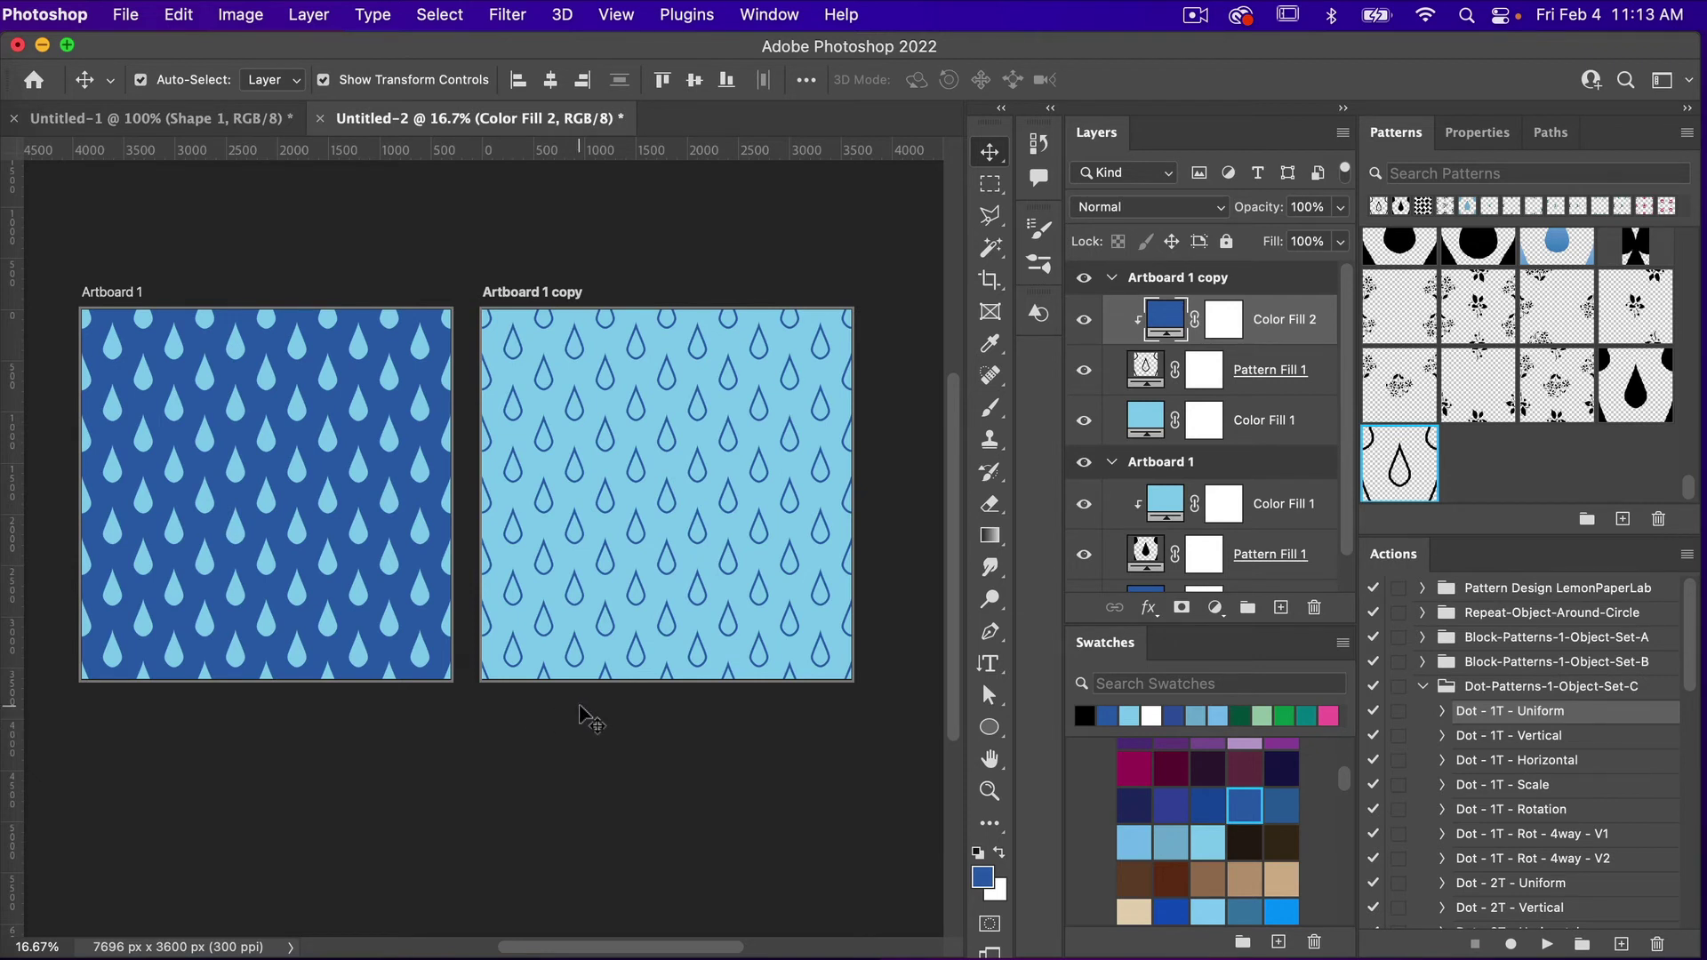
Move the solid-drop artboard above the copy in Layers and rename it 1-Pattern
click(905, 452)
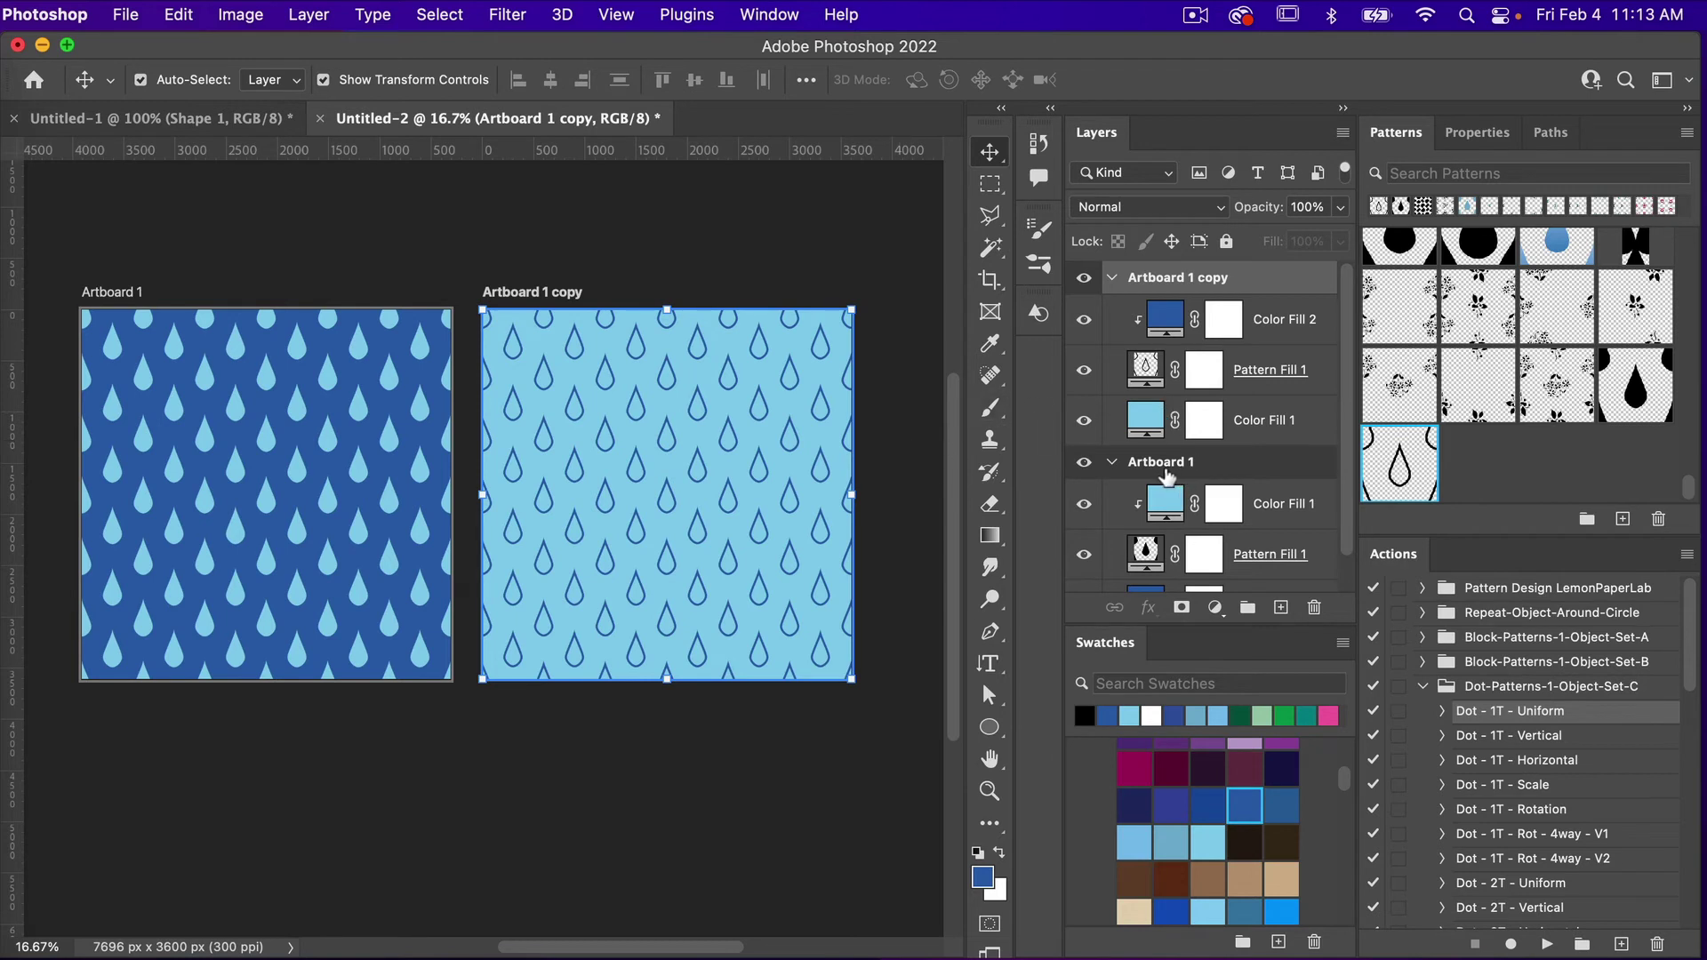
drag(1165, 471, 1186, 279)
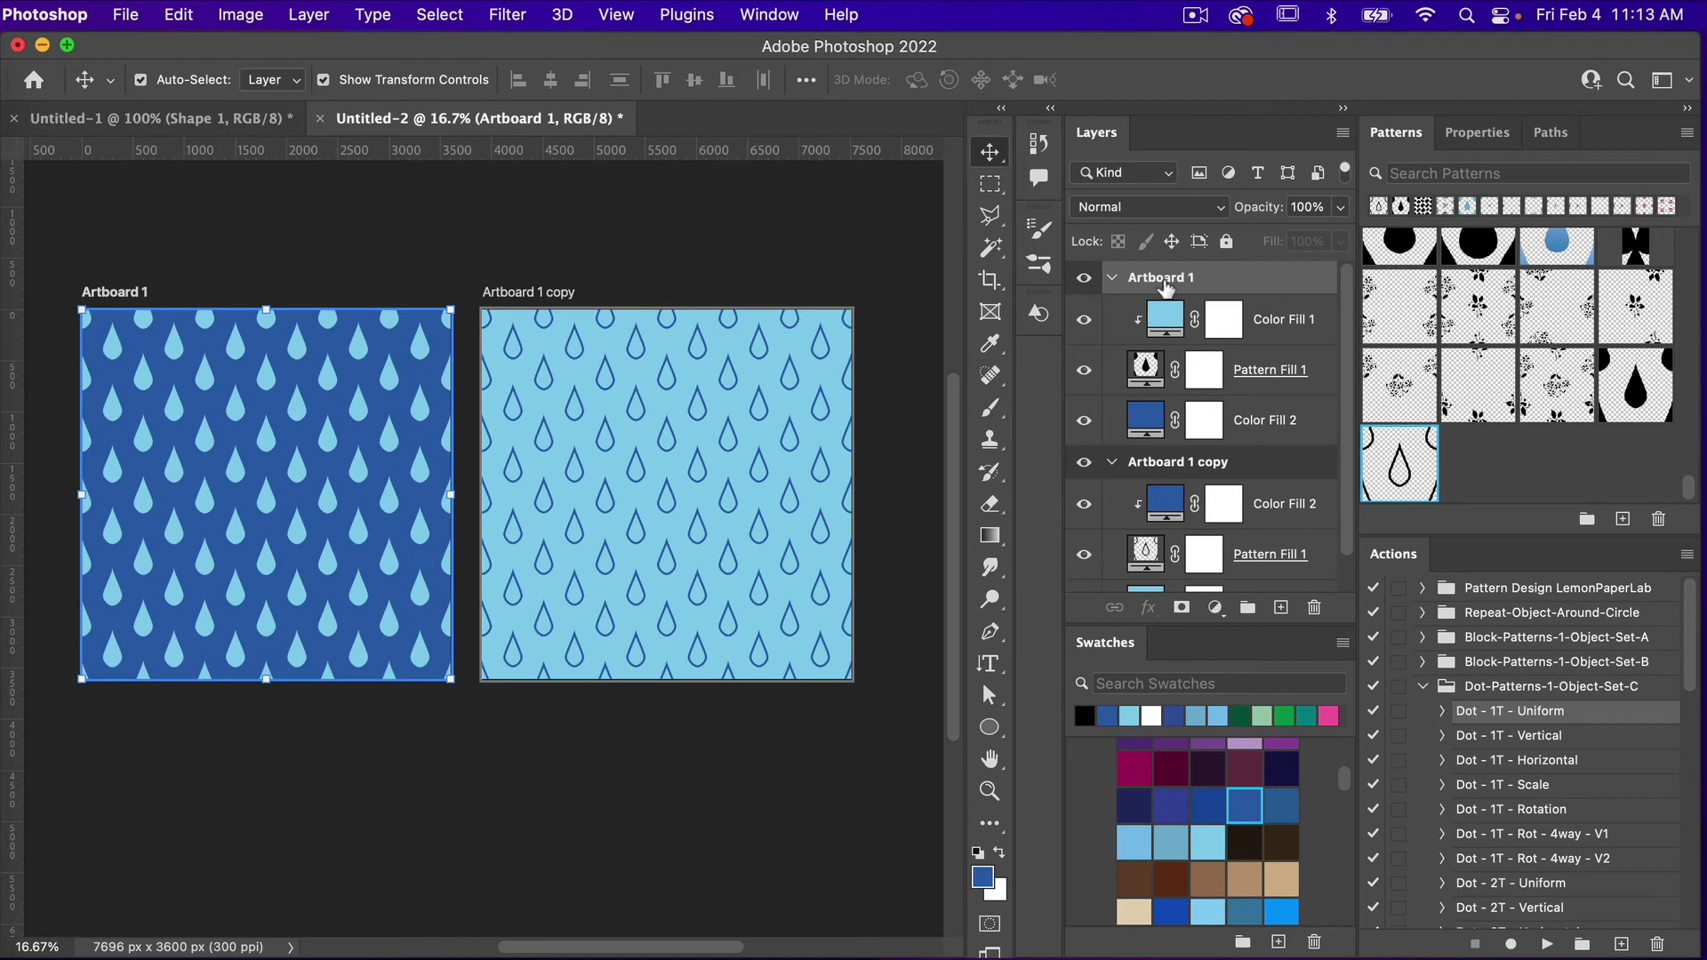
double_click(1185, 279)
text(1-Pattern)
click(1177, 462)
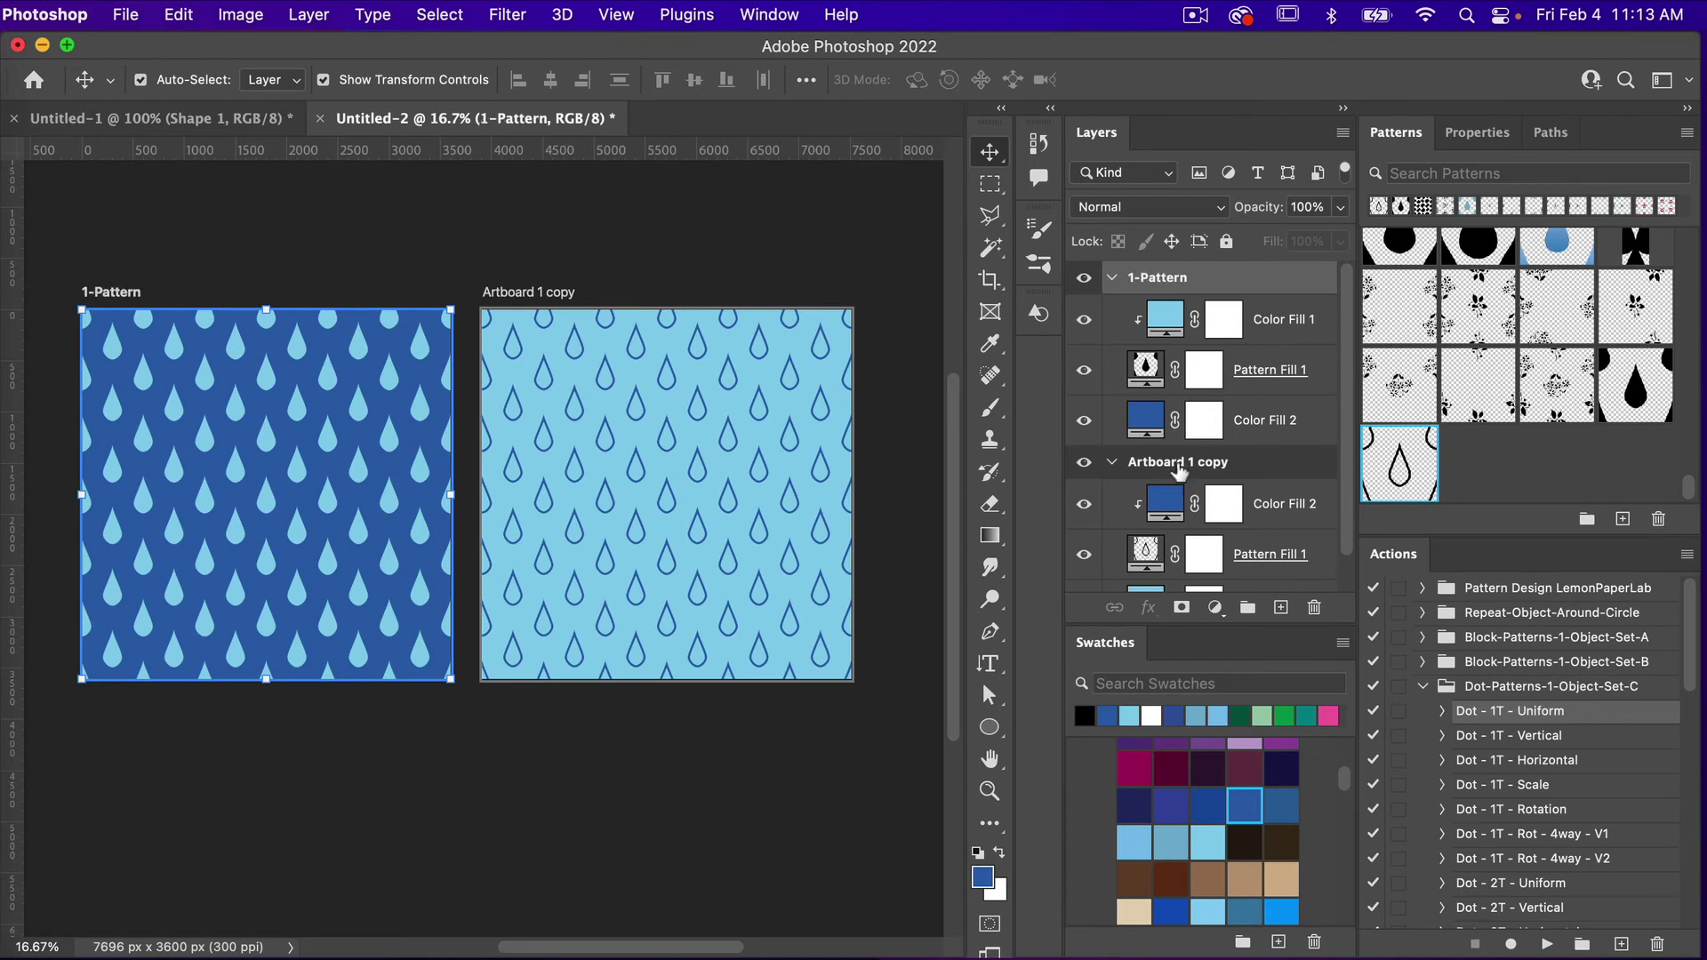
Rename the copied outlined-drop artboard 2-Pattern
double_click(1178, 463)
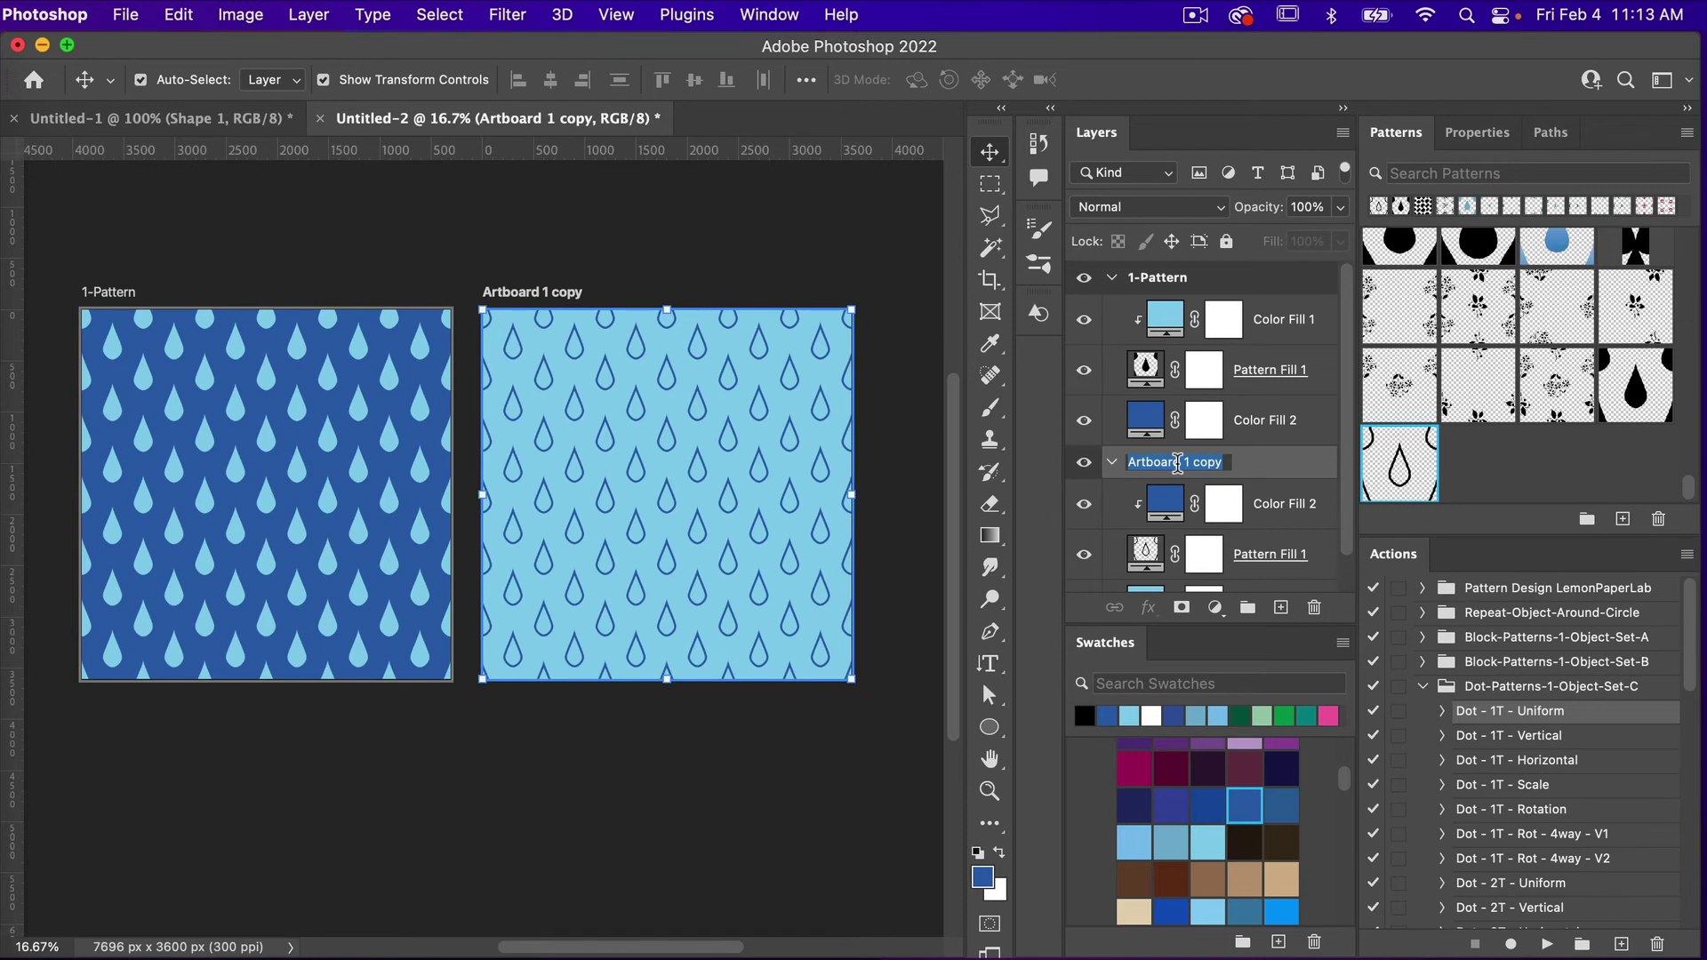
text(2-Pattern)
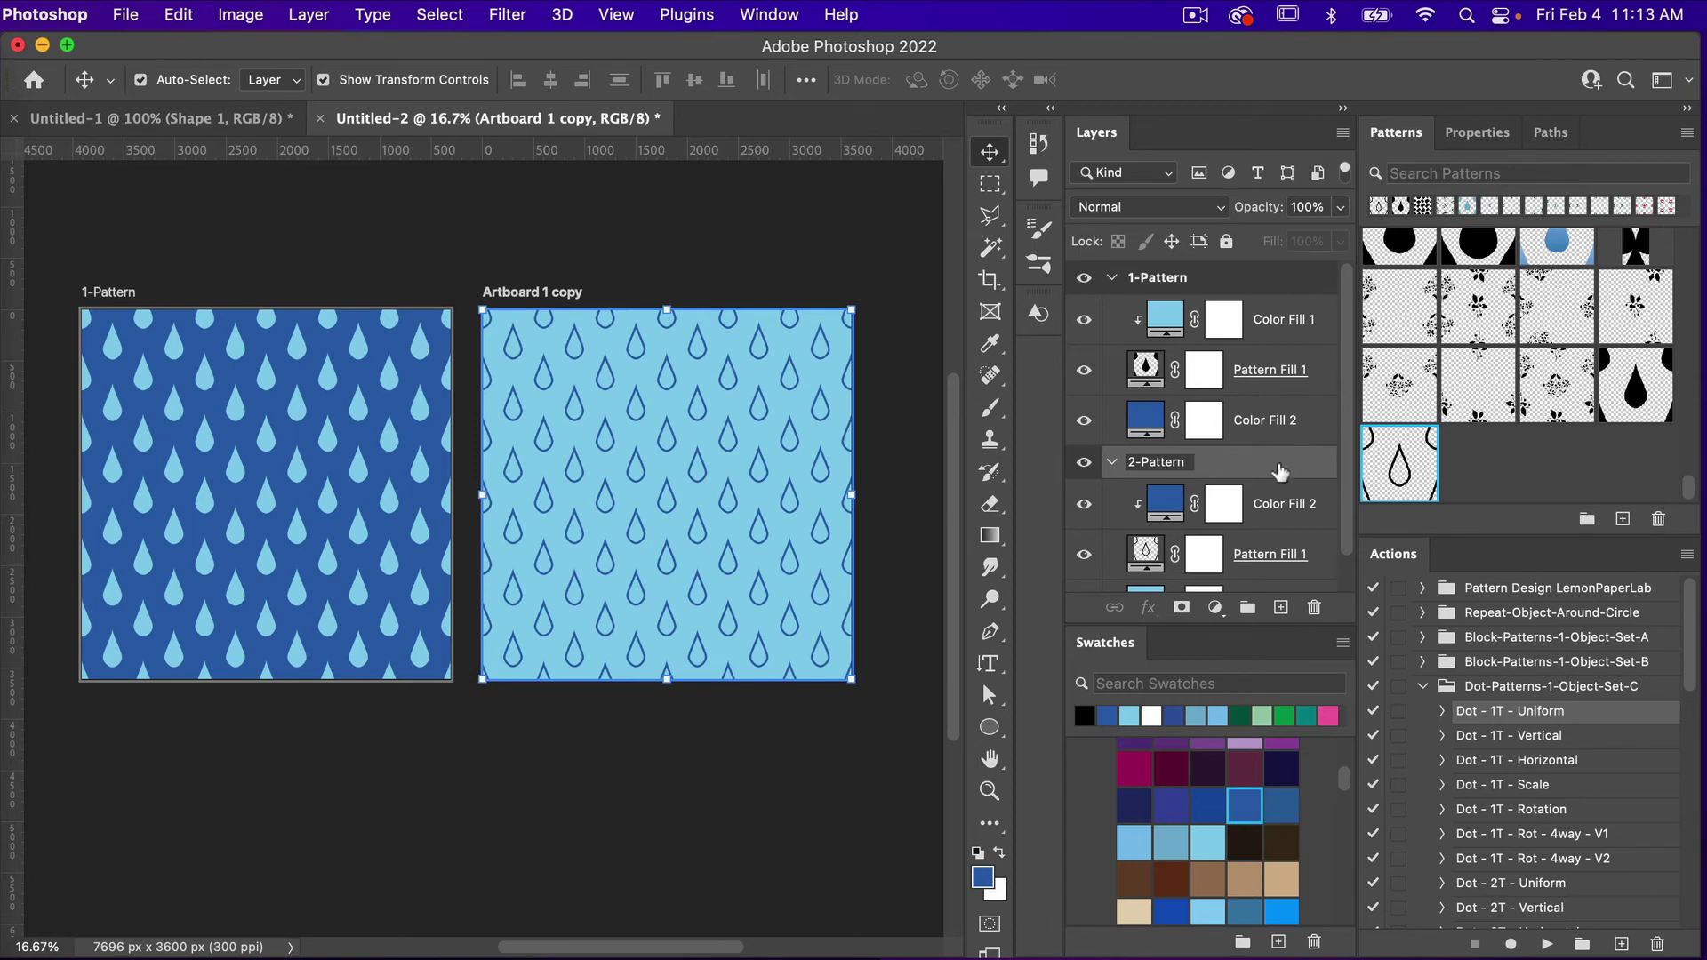
key(Return)
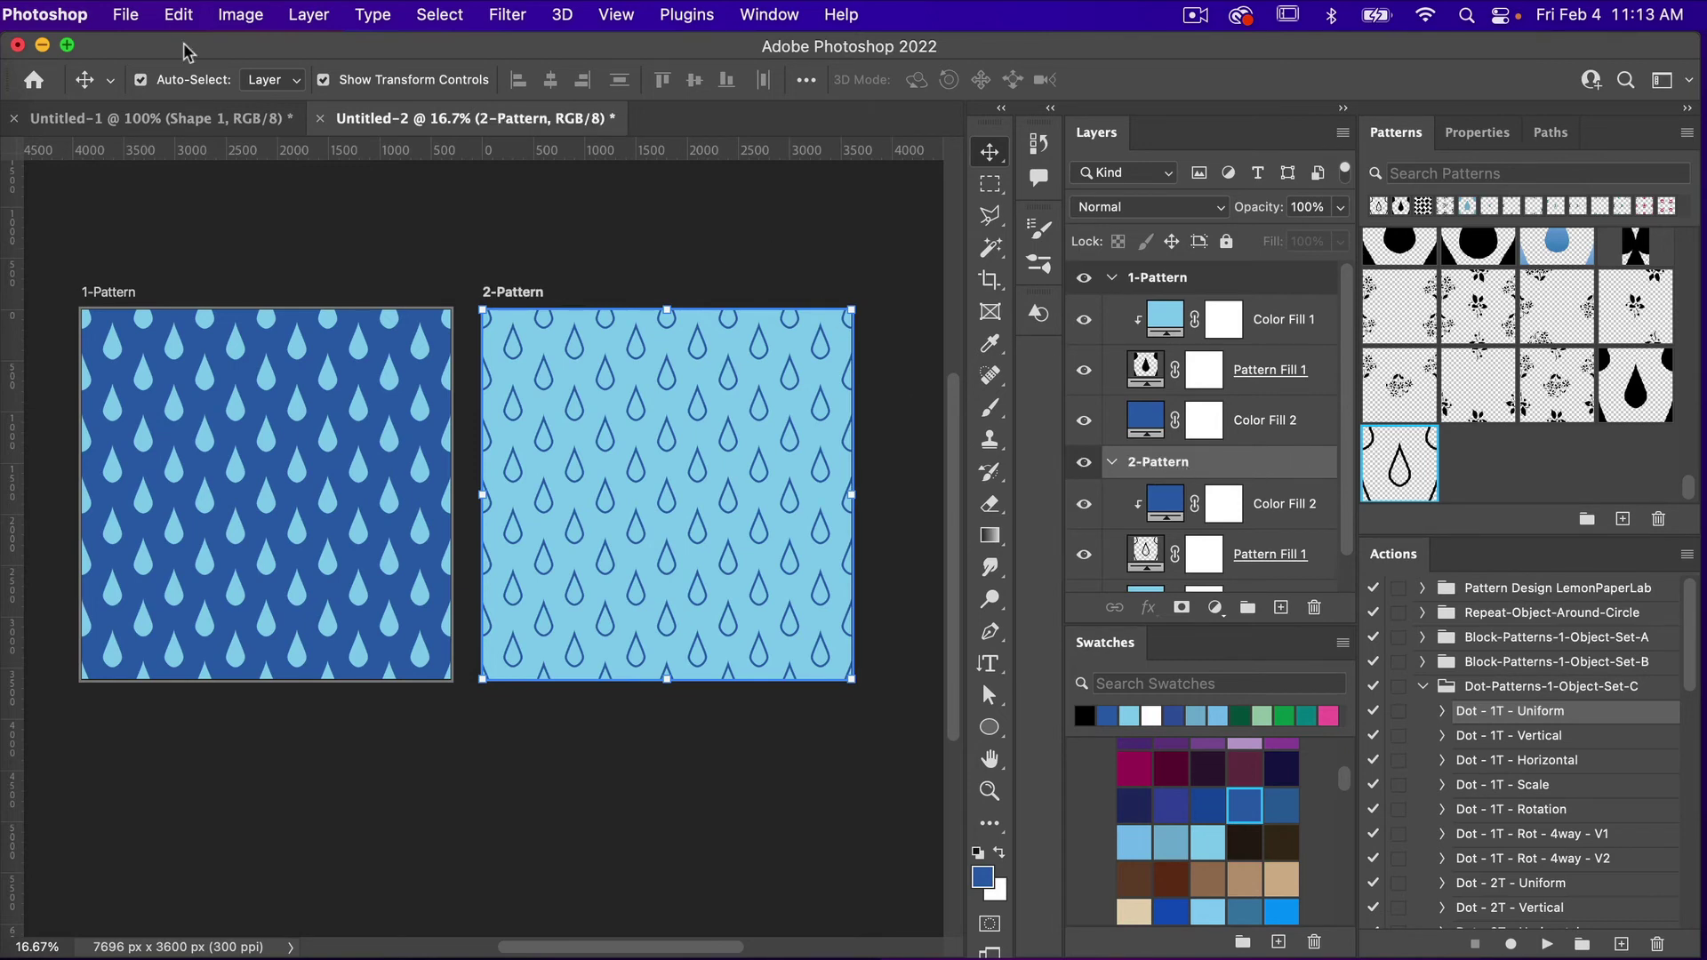
Open File > Export > Export As for both artboards with the file suffix -raindrop
click(129, 15)
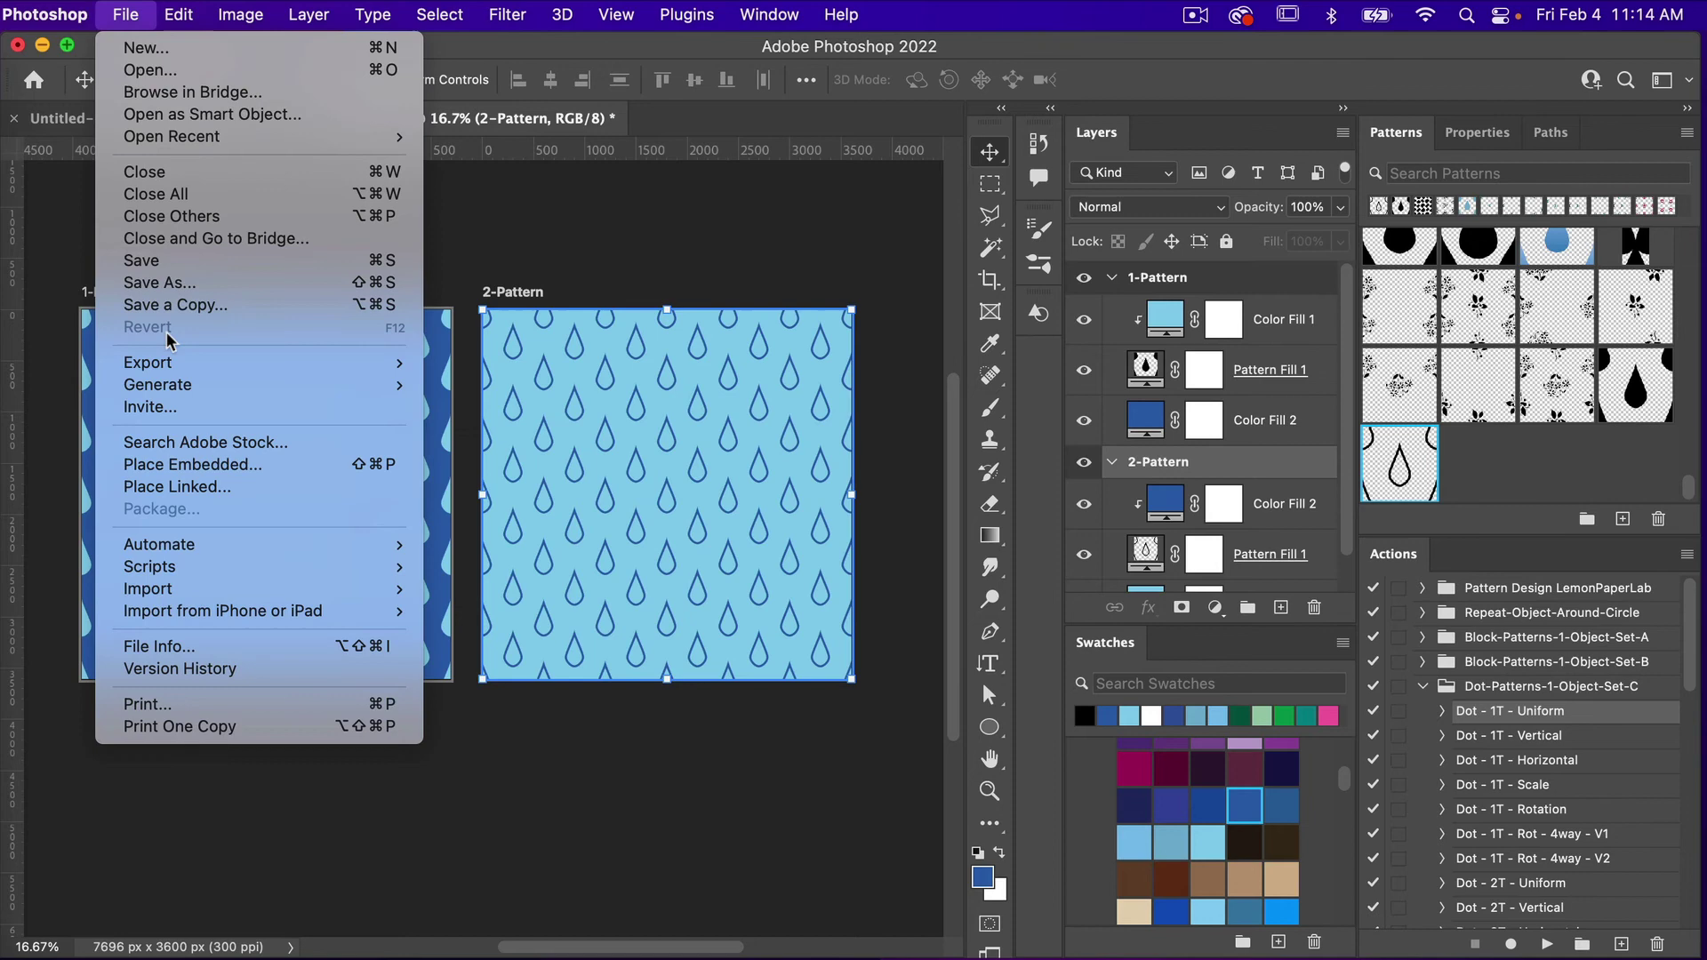
mouse_move(142, 362)
click(473, 384)
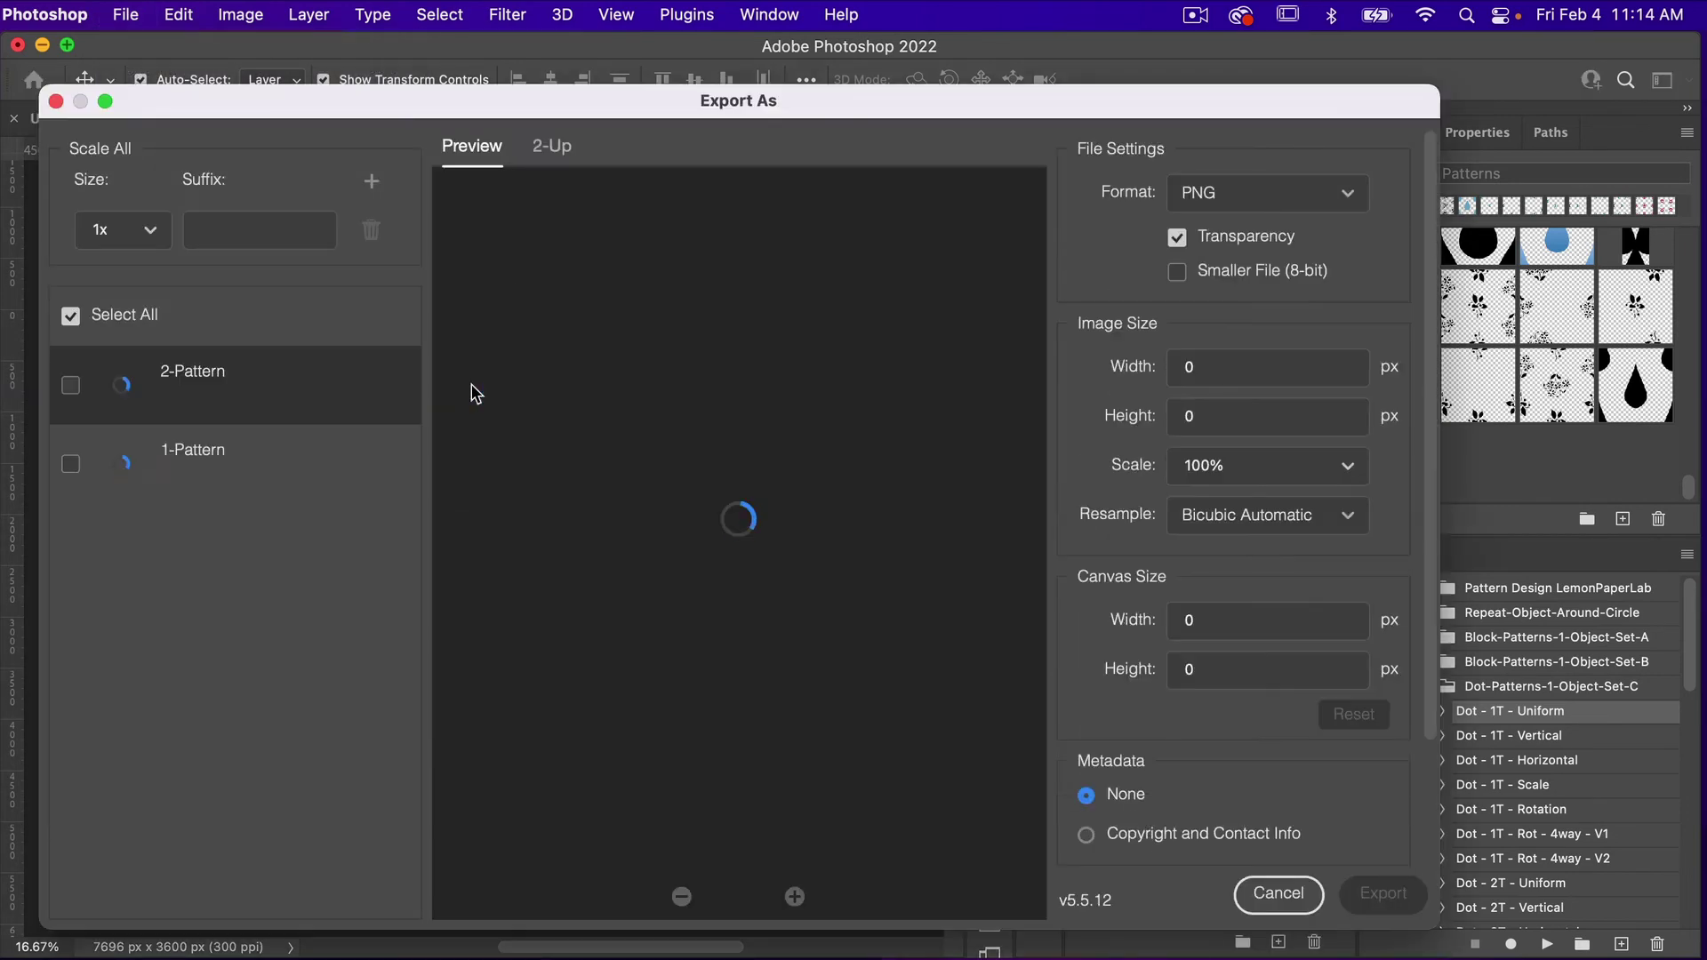
click(192, 229)
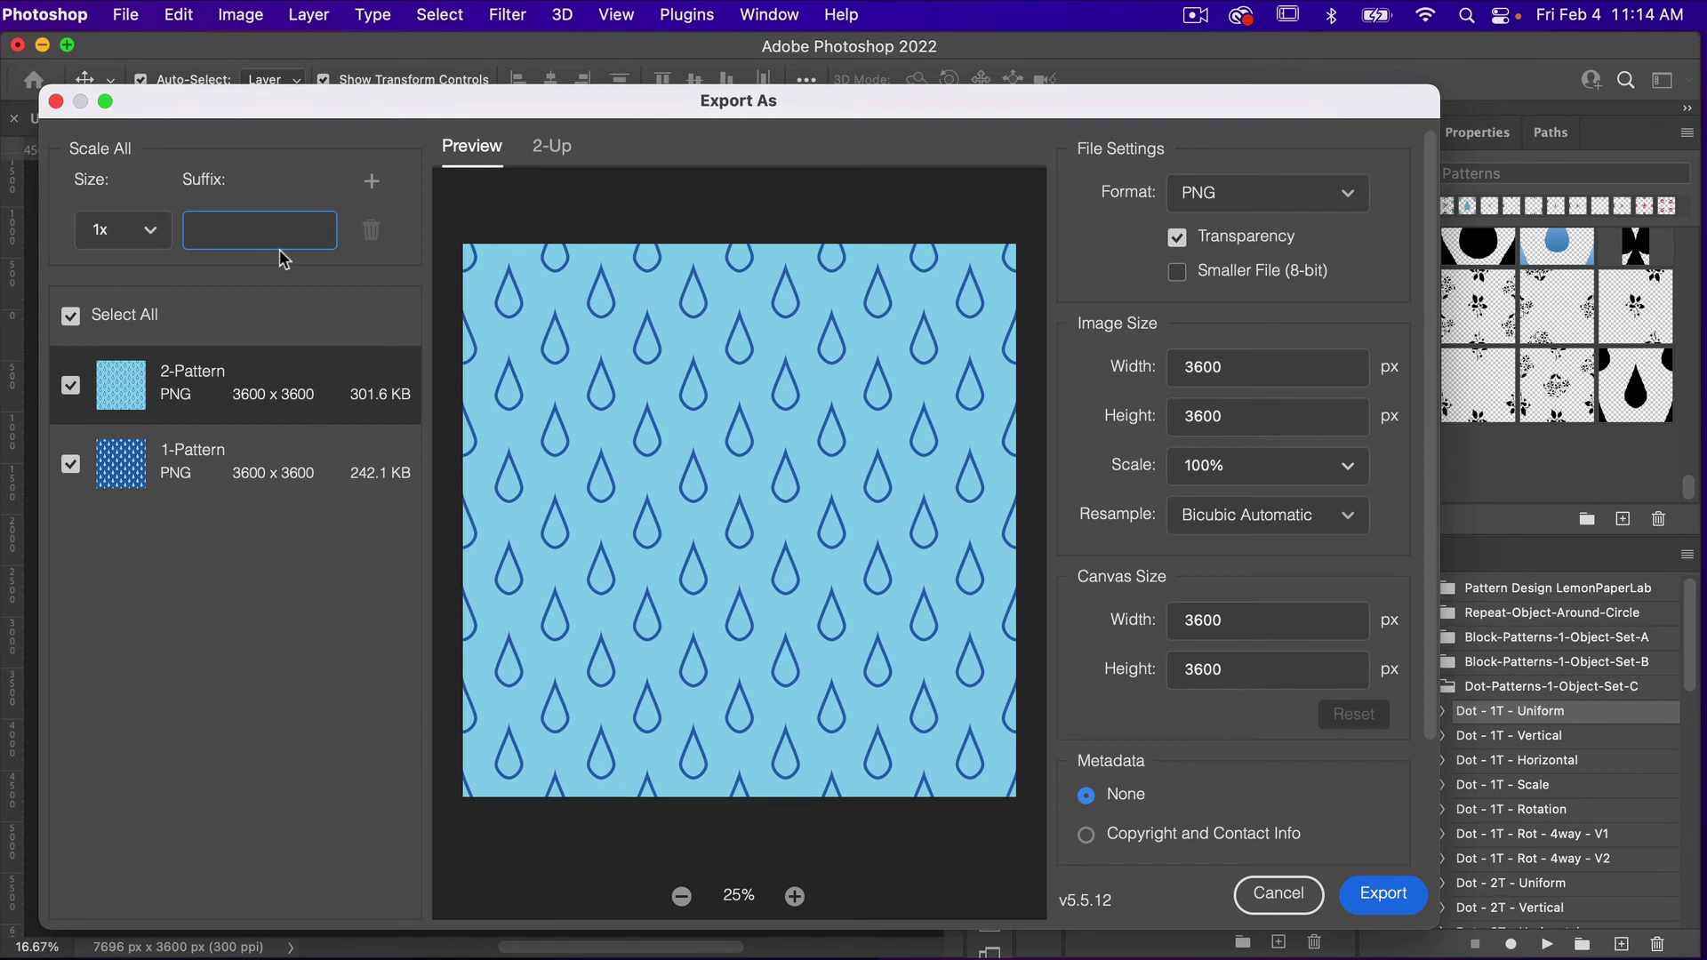
text(-raindrop)
click(305, 470)
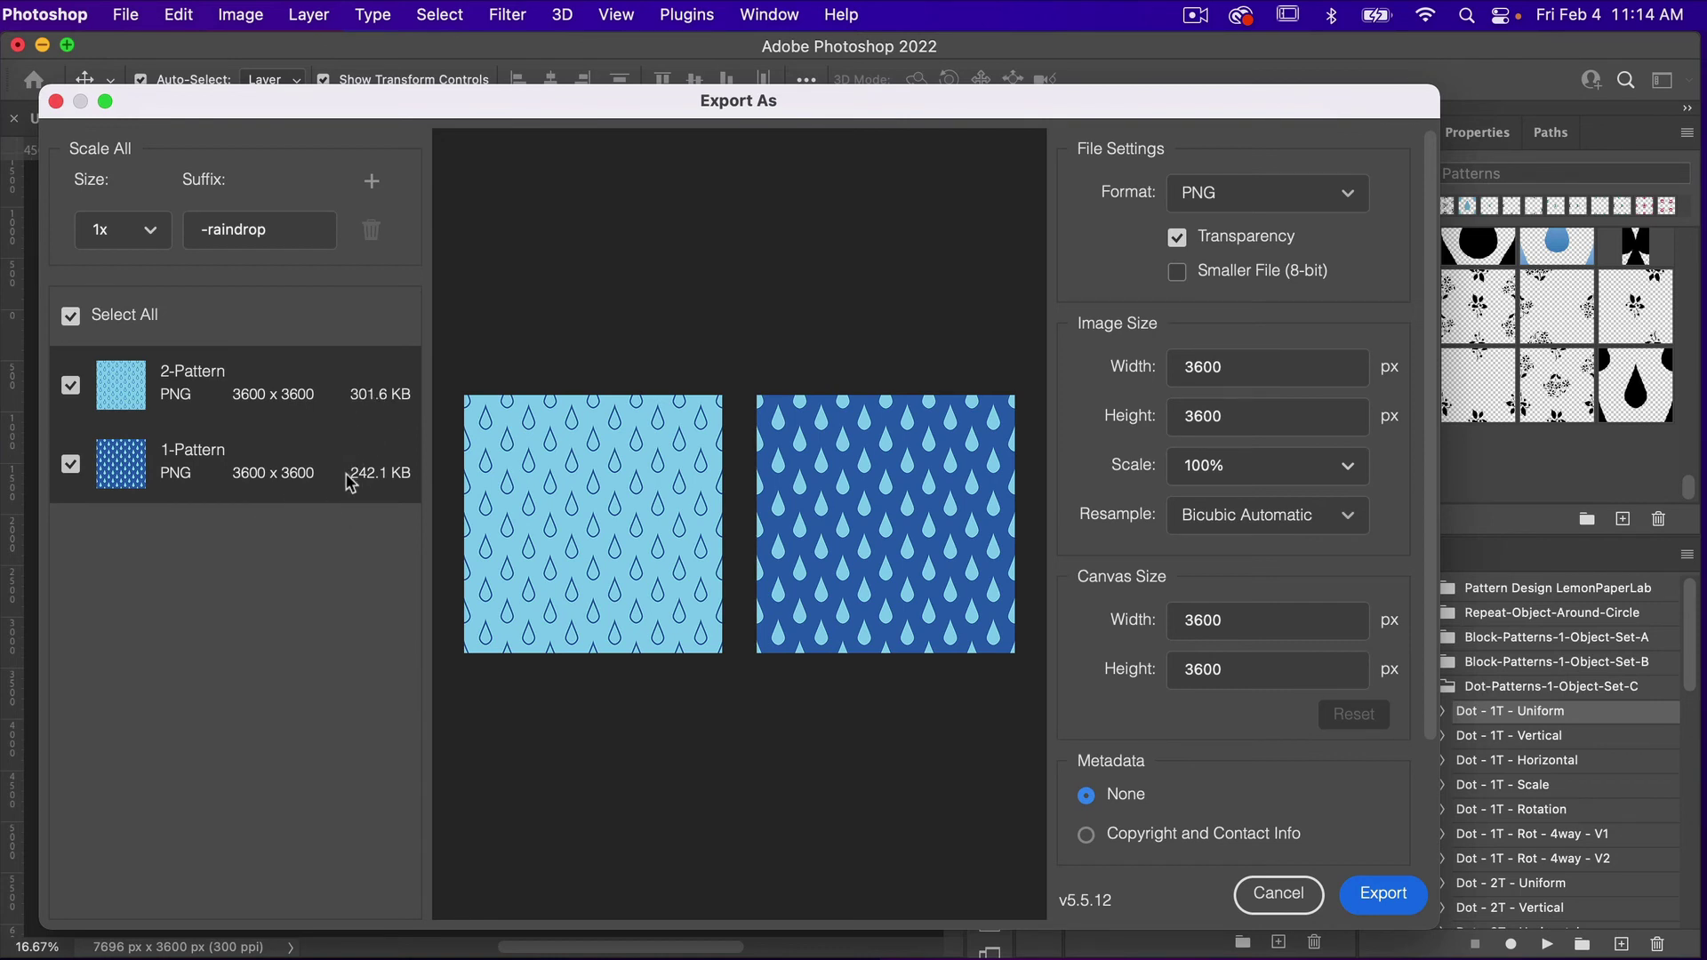
Set the export format to JPG at Great quality
click(1291, 203)
click(1259, 279)
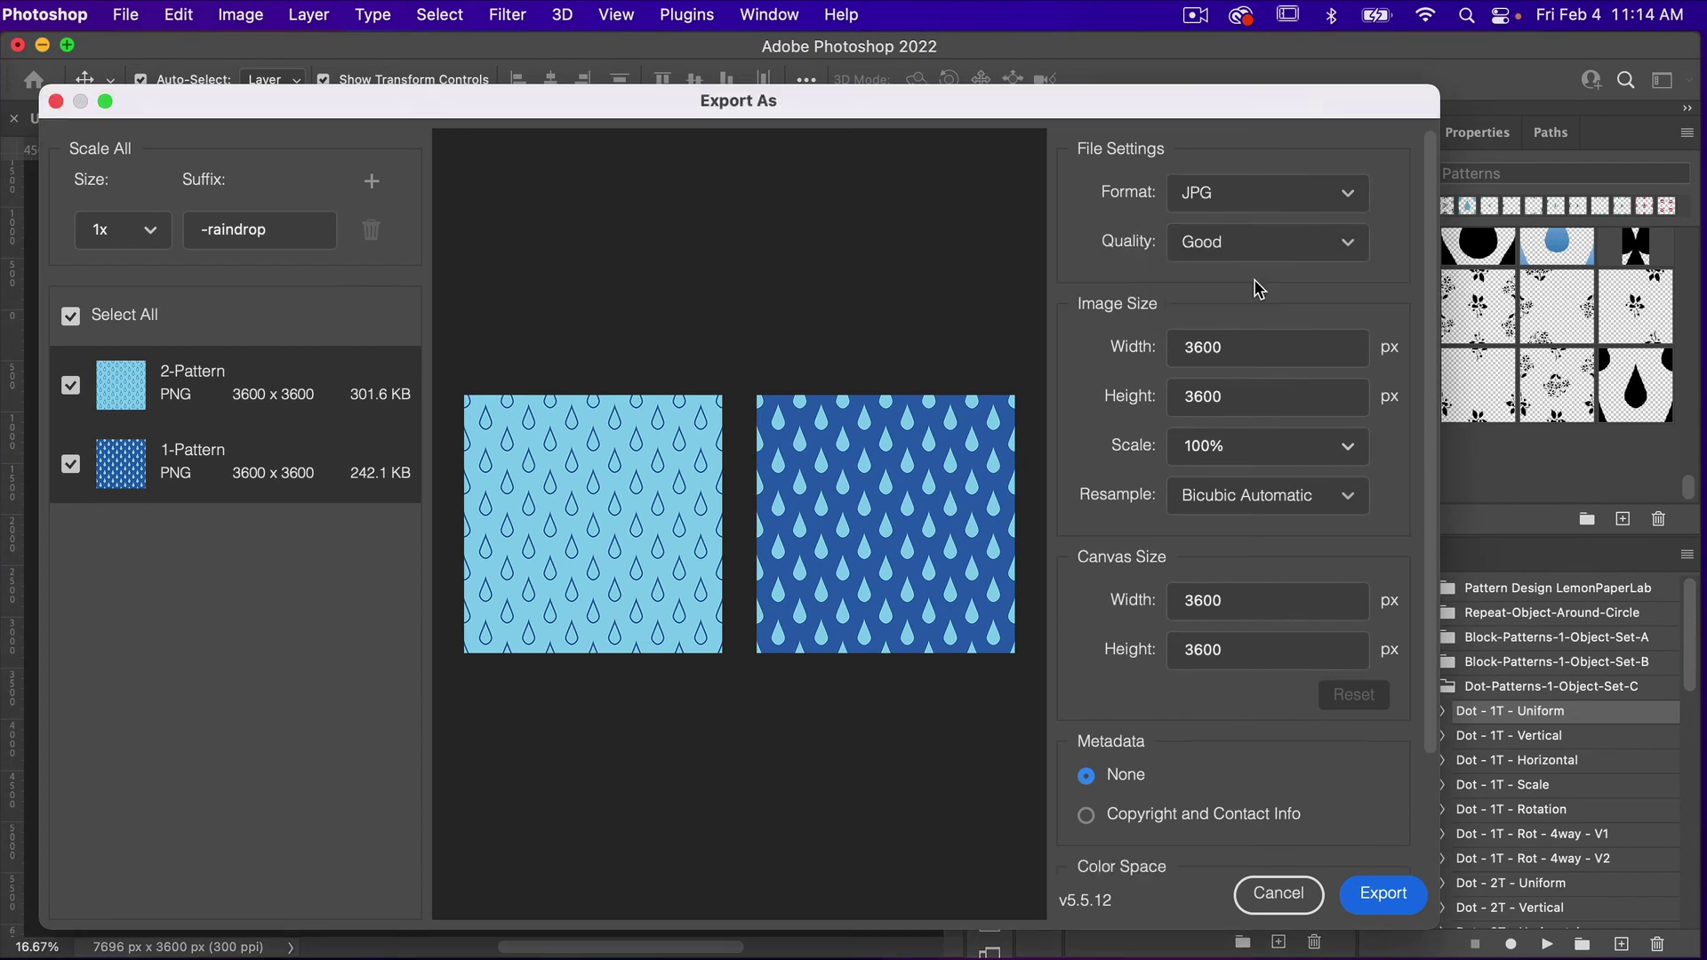
click(1307, 249)
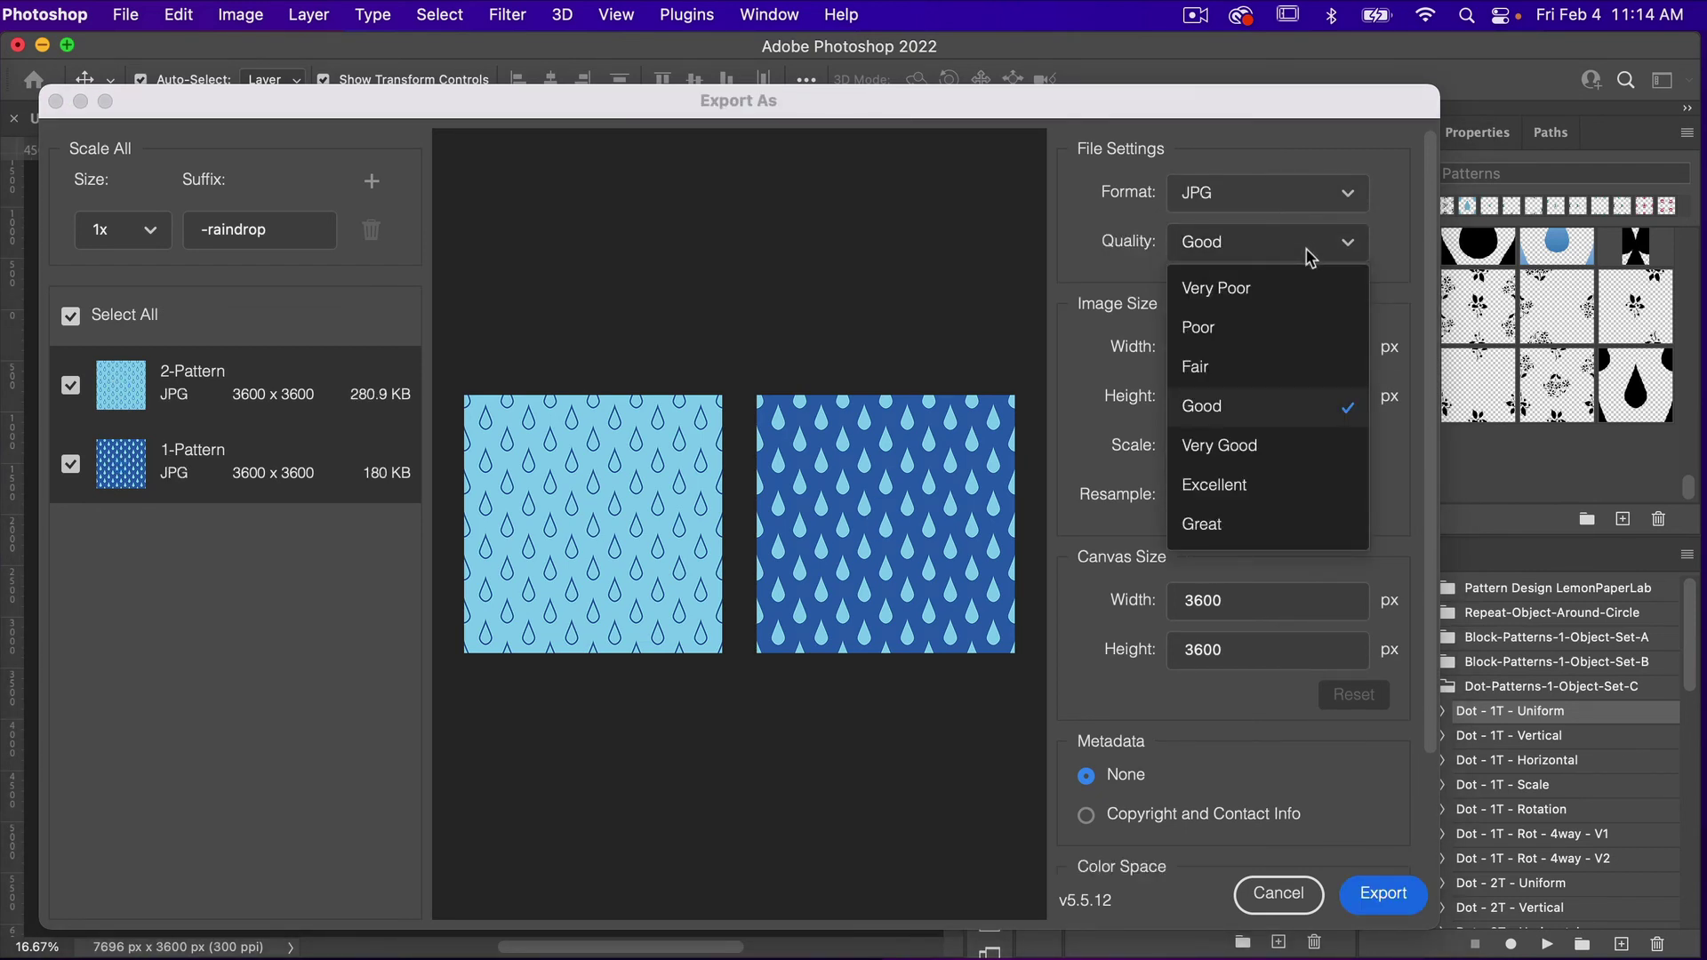
click(1257, 523)
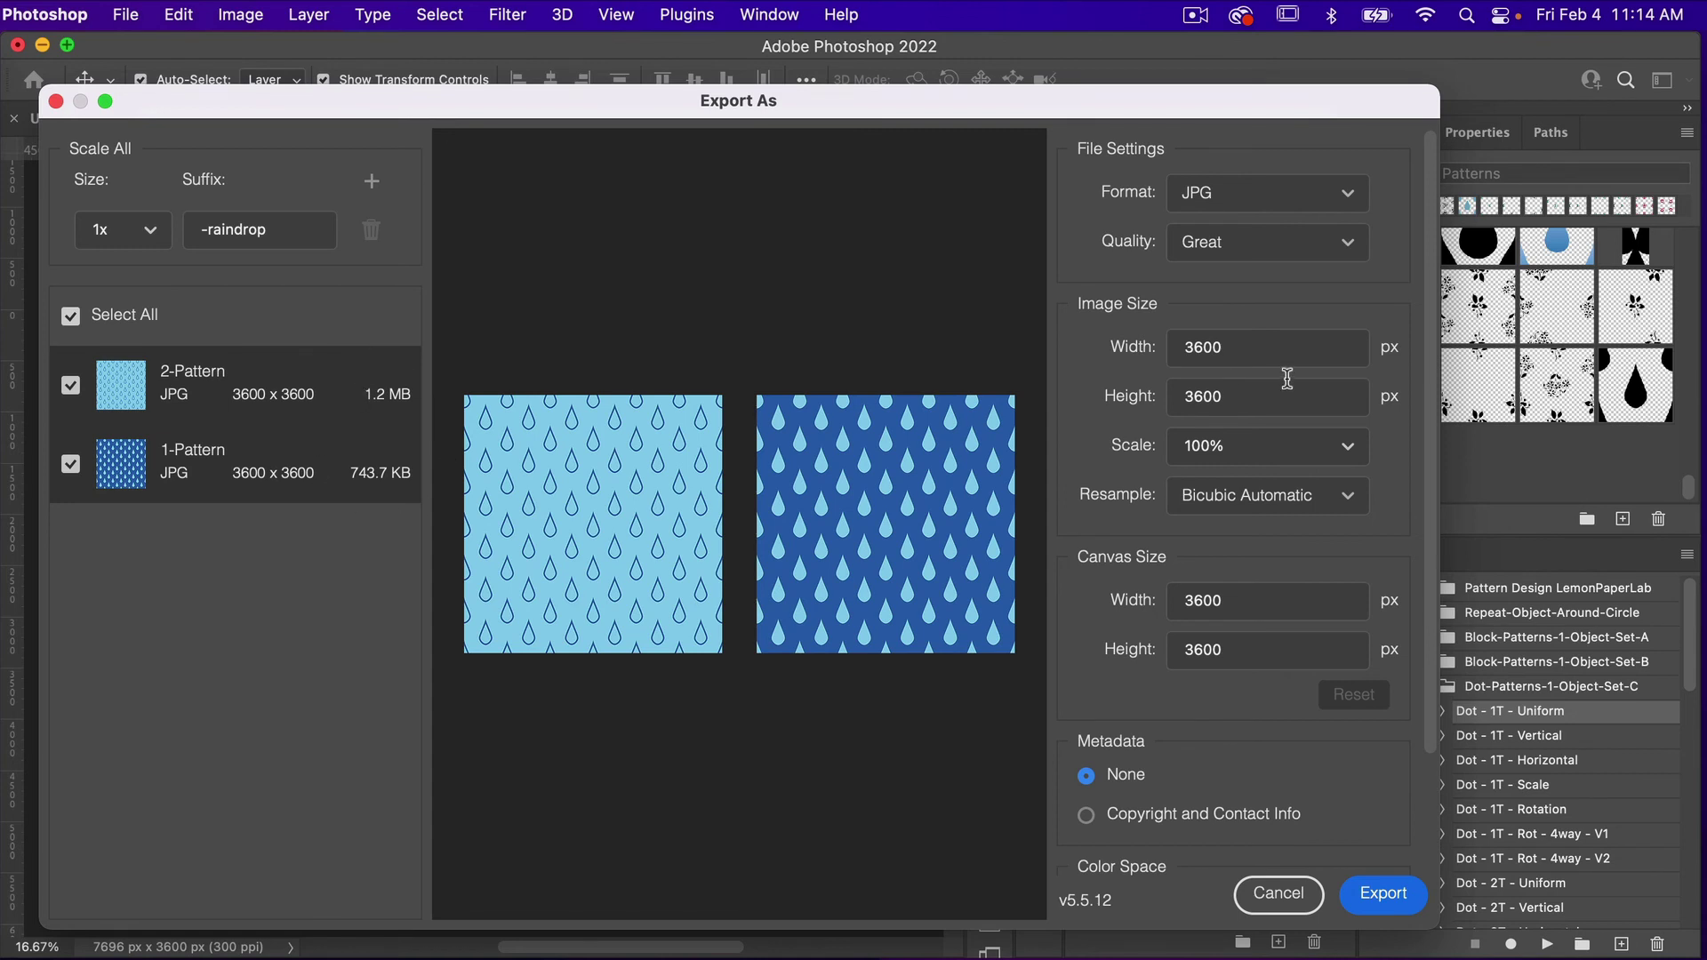
scroll(1380, 509, down, 3)
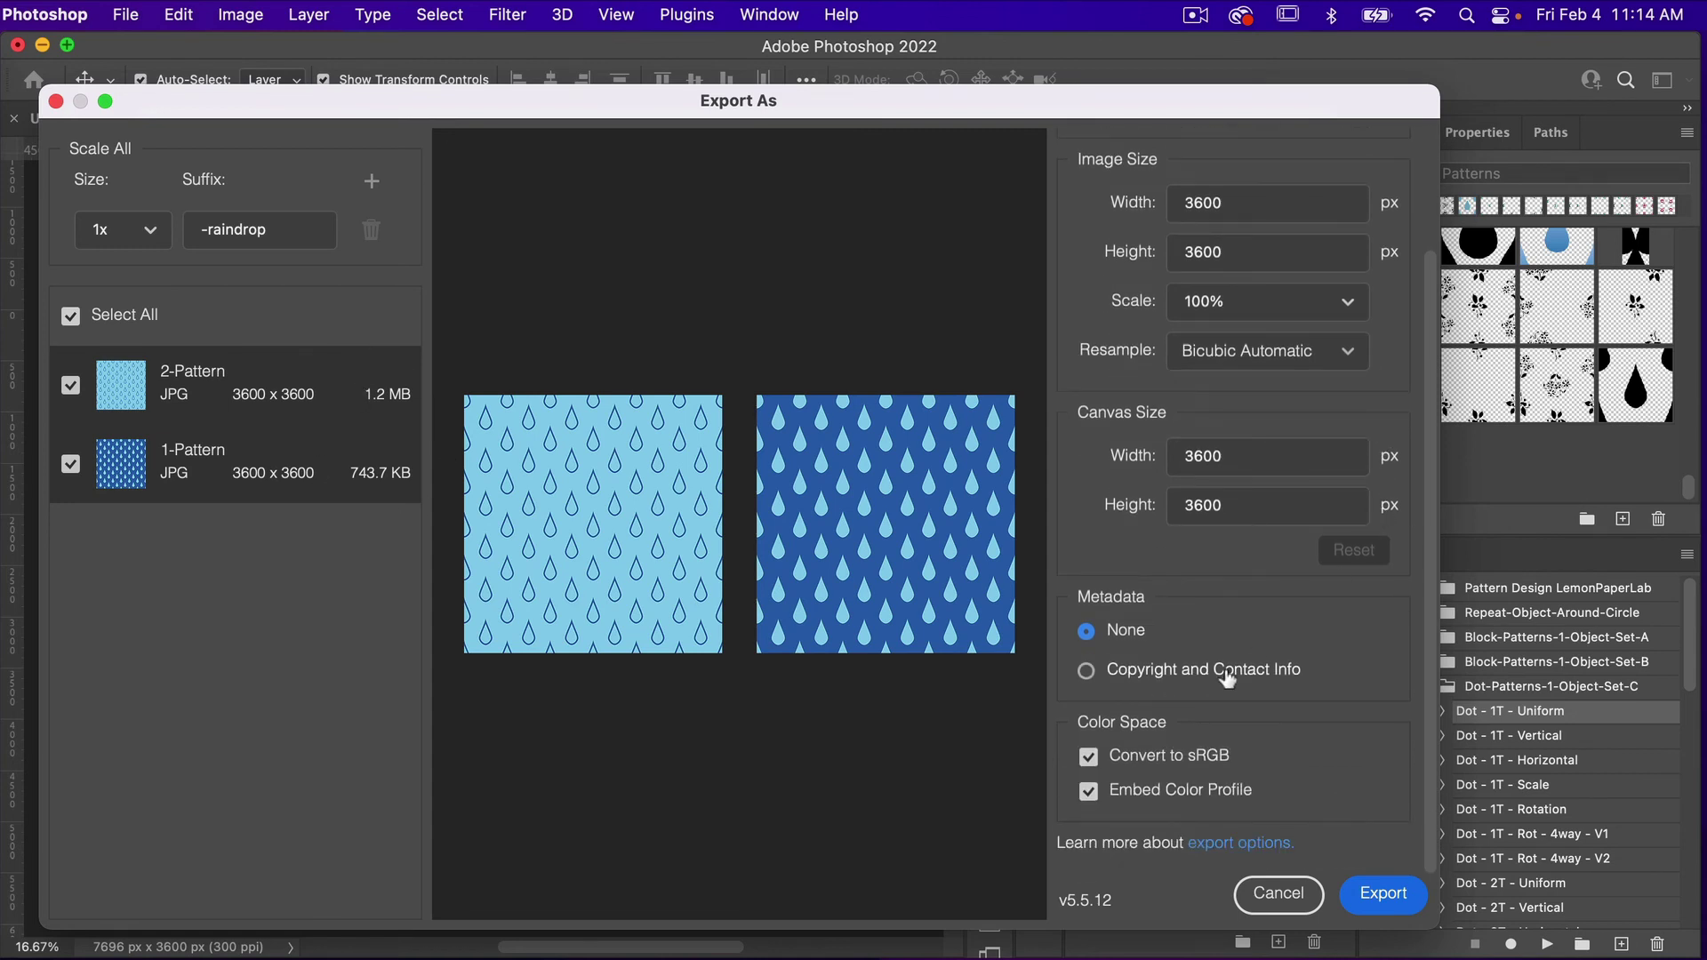